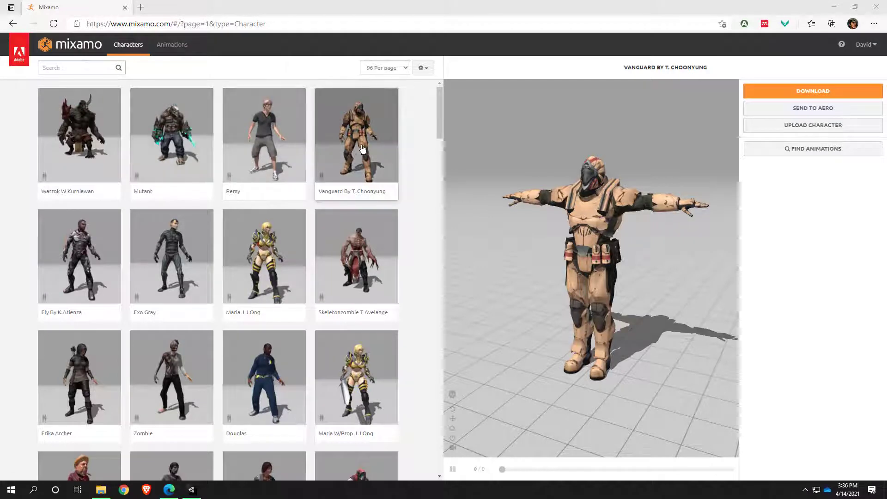
Step: Load the Shae character in place of Vanguard and rotate the preview to face her from the front
scroll(269, 287, "down", 4)
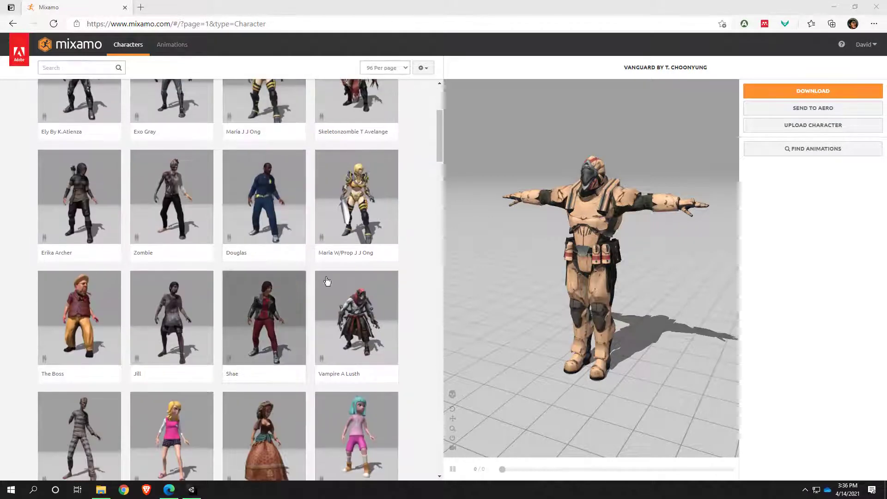
left_click(280, 329)
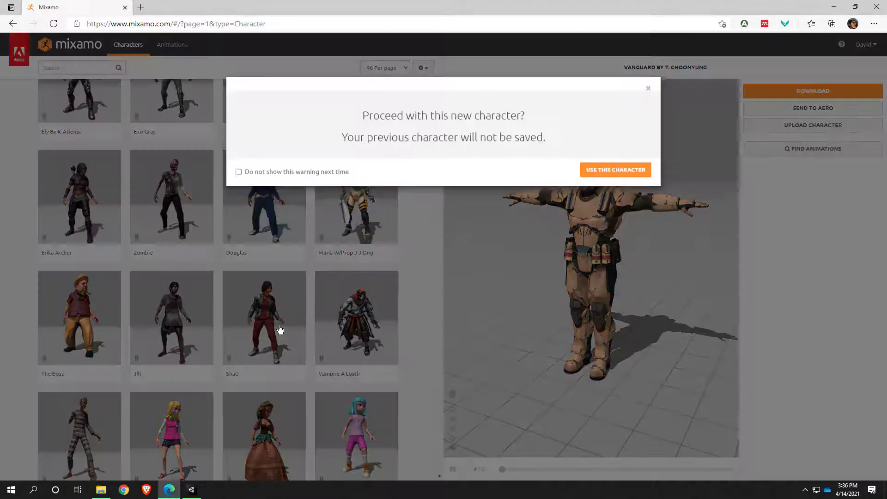
left_click(629, 178)
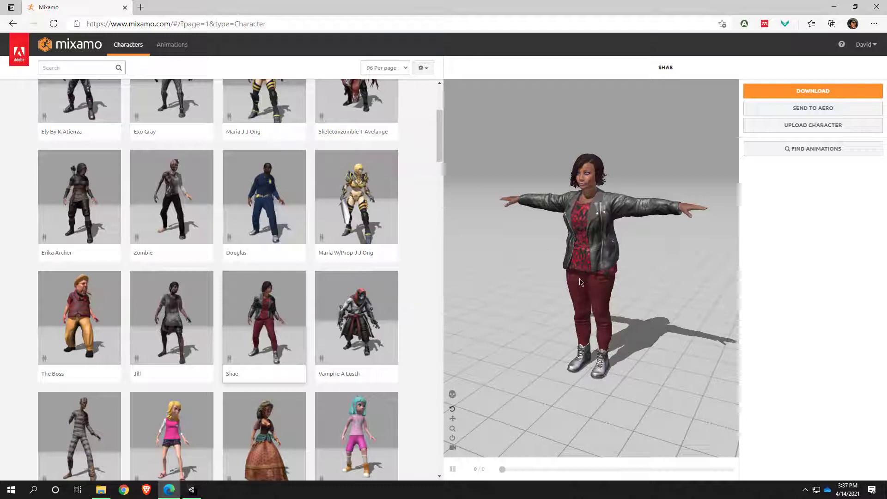
left_click_drag(578, 271, 560, 265)
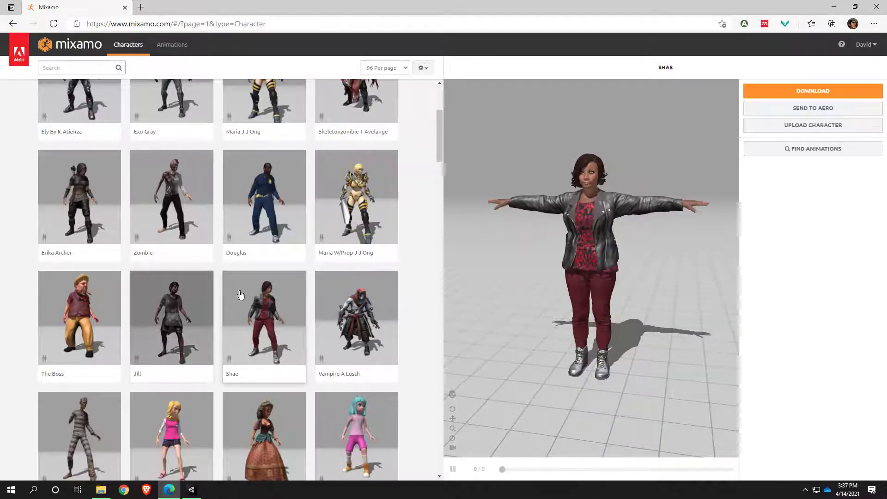
Step: Browse the character library to examine the other available models
scroll(287, 321, "up", 1)
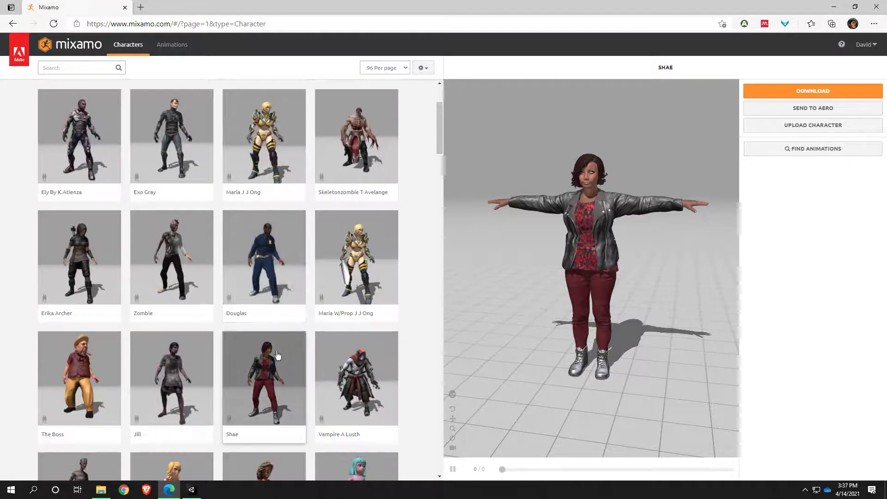
scroll(273, 363, "down", 5)
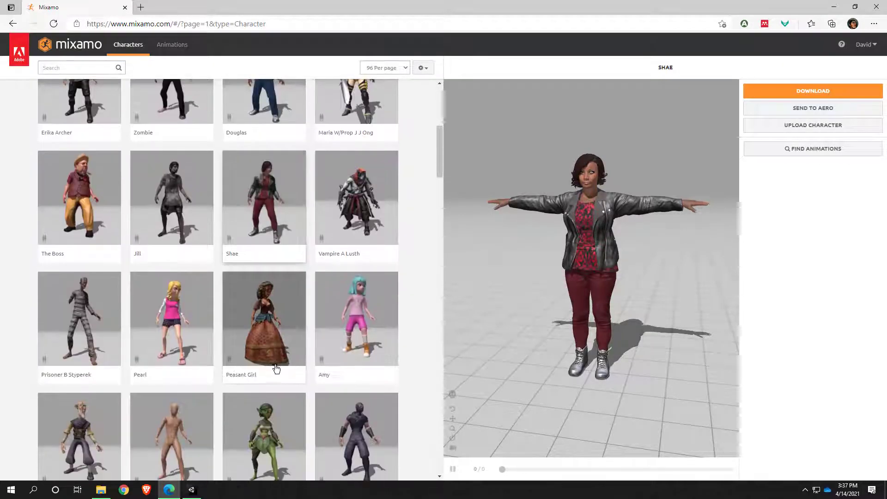
scroll(281, 375, "down", 2)
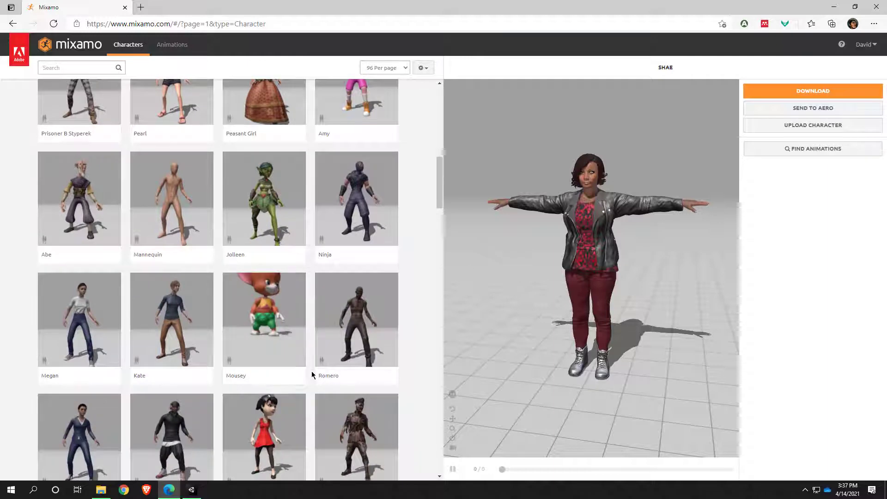
scroll(305, 374, "down", 2)
scroll(295, 386, "down", 4)
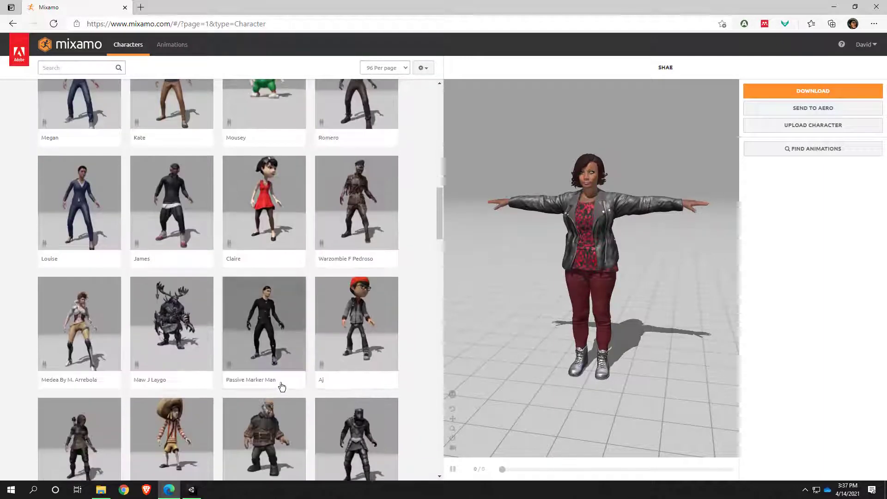
scroll(271, 393, "down", 2)
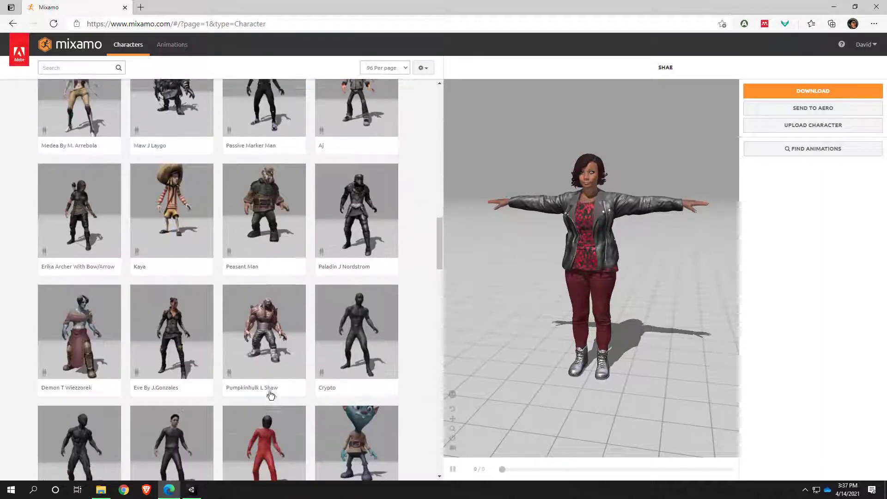
scroll(269, 394, "down", 2)
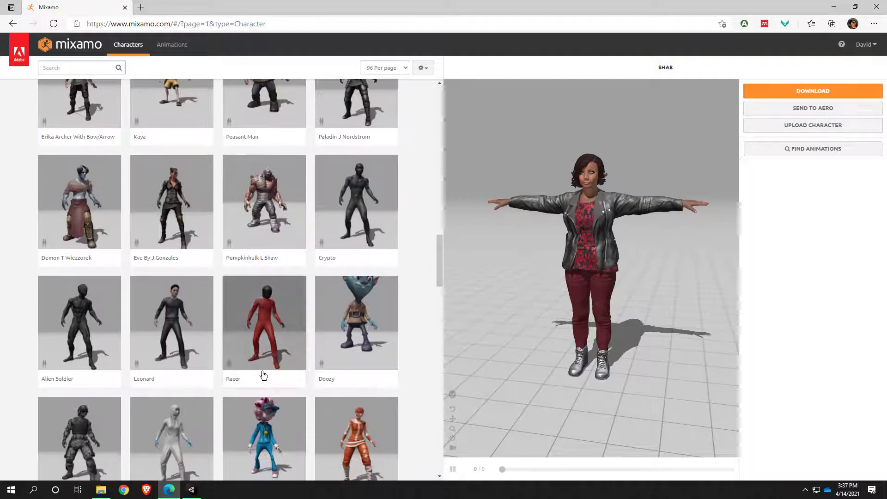
scroll(264, 374, "up", 15)
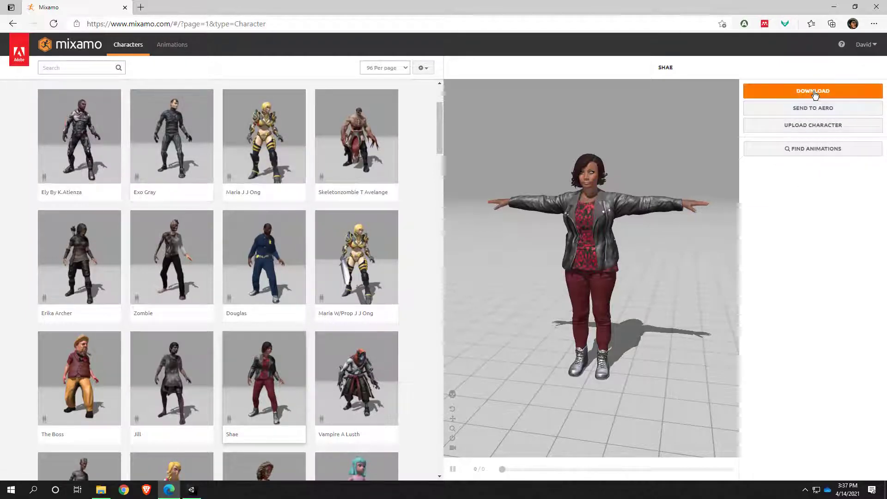
Step: Download the Shae character in FBX for Unity format with the T-pose
left_click(814, 91)
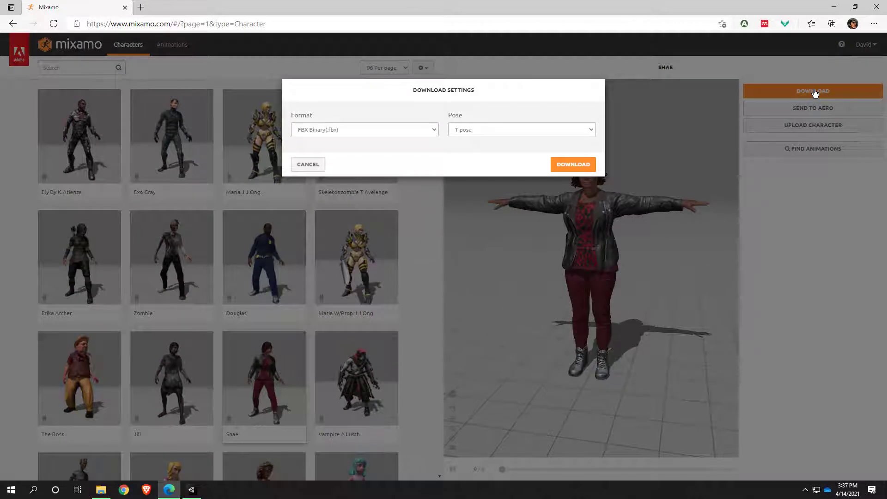
left_click(423, 132)
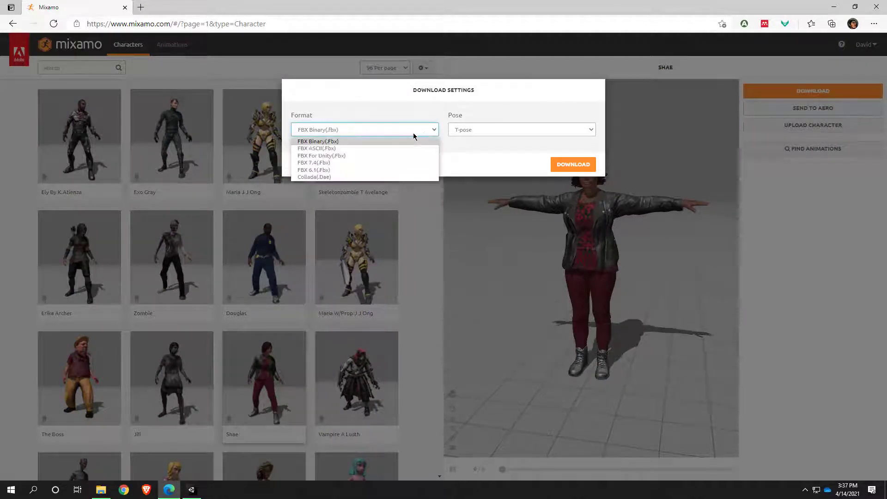
left_click(327, 158)
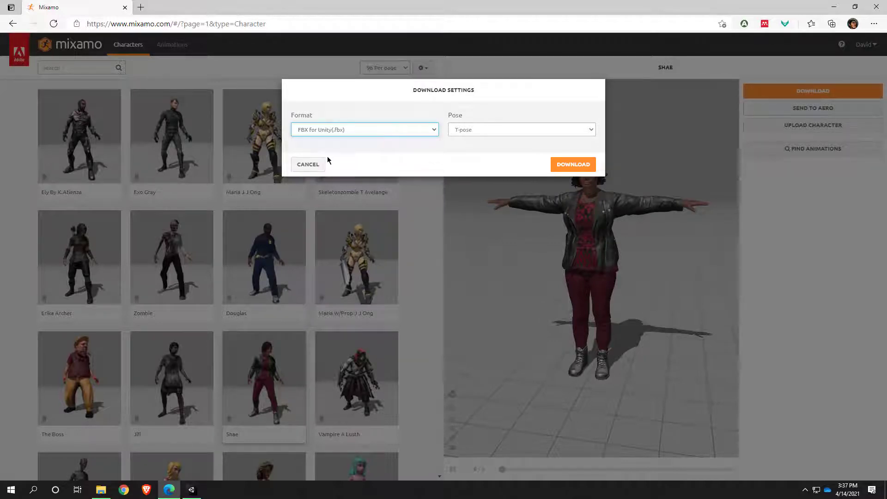
left_click(495, 130)
left_click(495, 129)
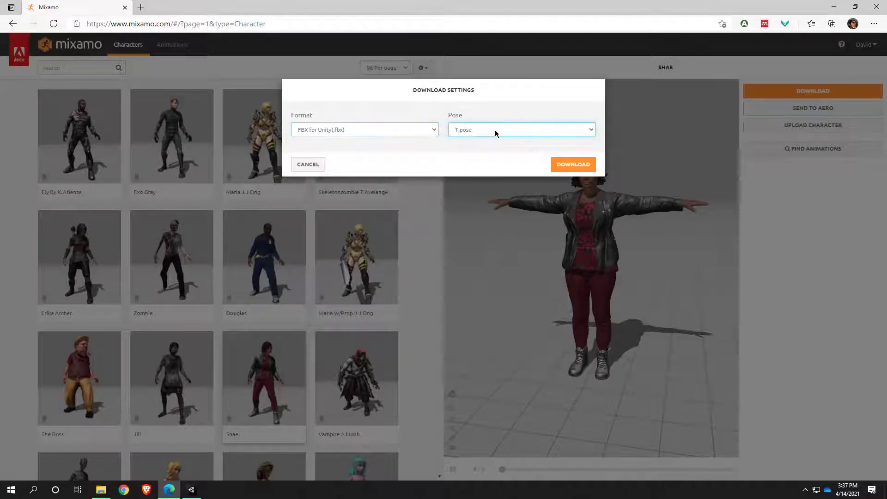
left_click(574, 165)
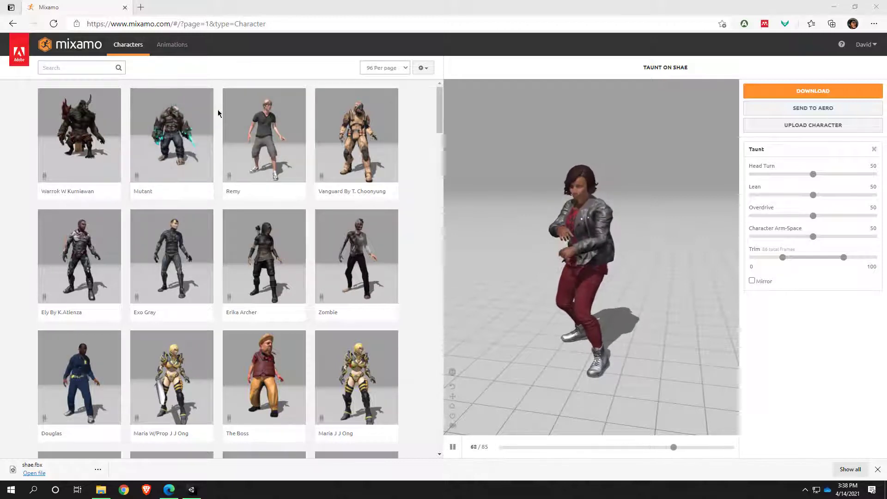
Step: Apply the Old Man Idle animation to Shae
scroll(242, 231, "down", 5)
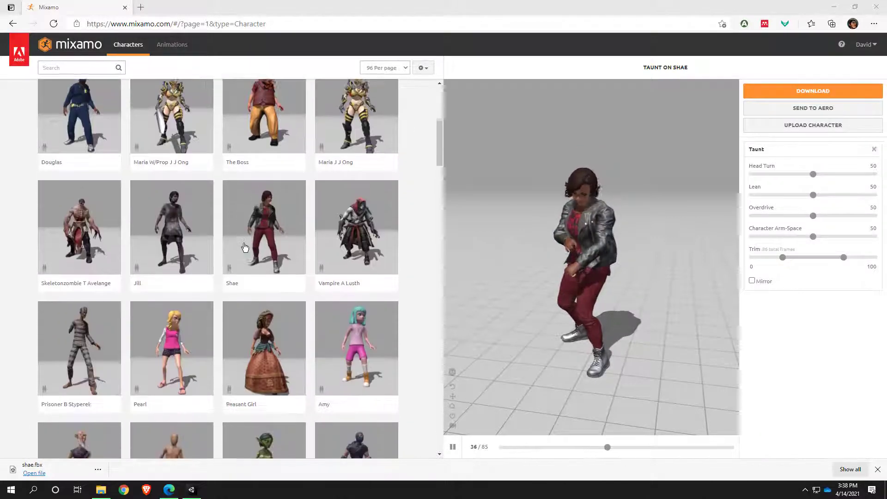
scroll(228, 168, "up", 5)
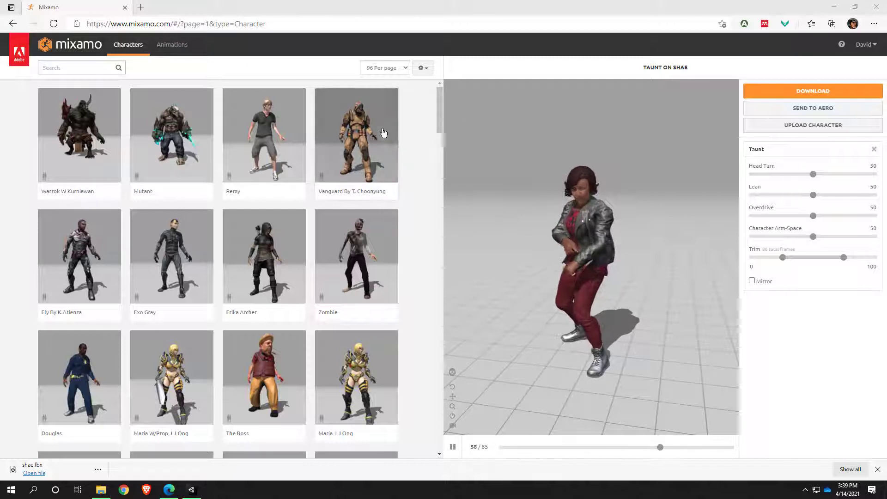
left_click(175, 50)
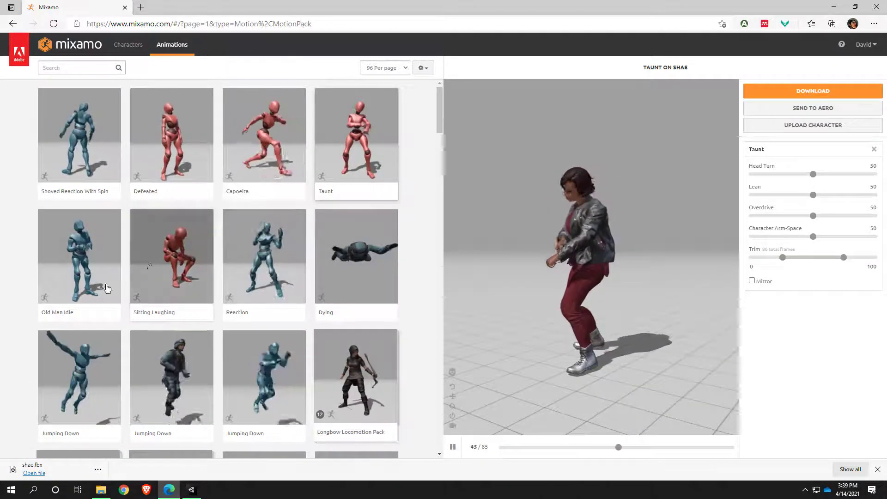
left_click(79, 264)
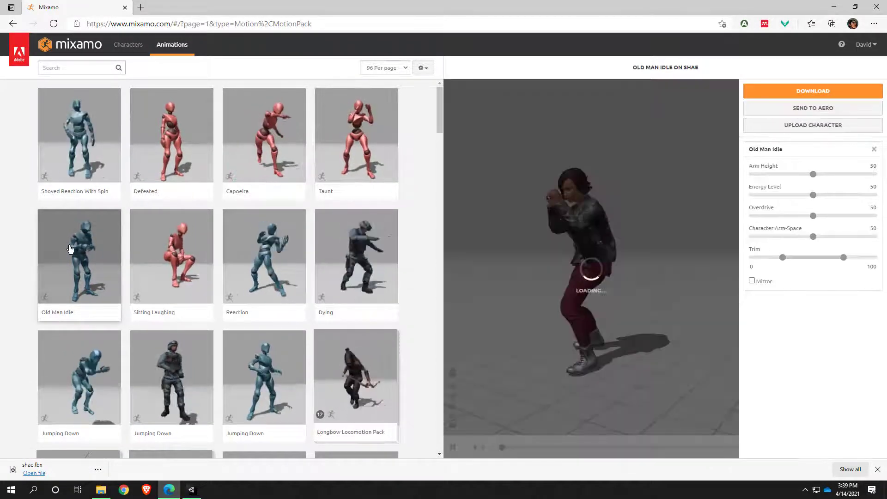
Step: Apply the Crouch To Stand animation to Shae
scroll(106, 287, "down", 3)
scroll(106, 286, "up", 1)
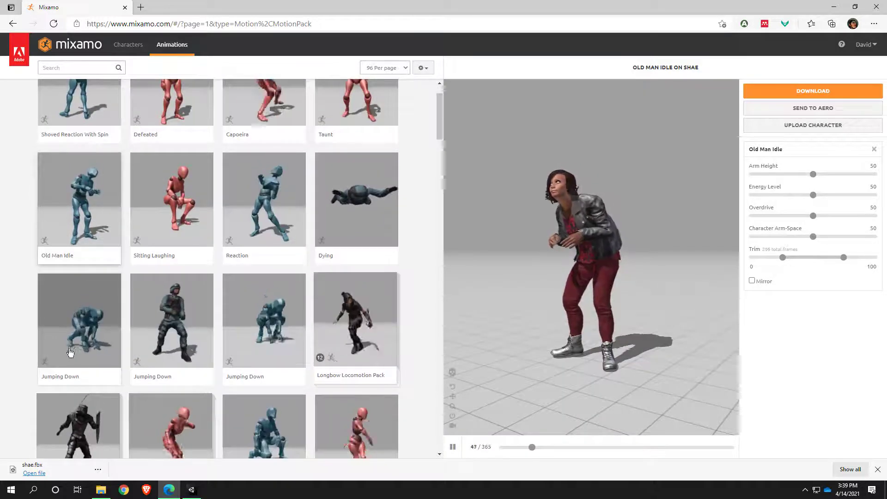
scroll(134, 346, "down", 2)
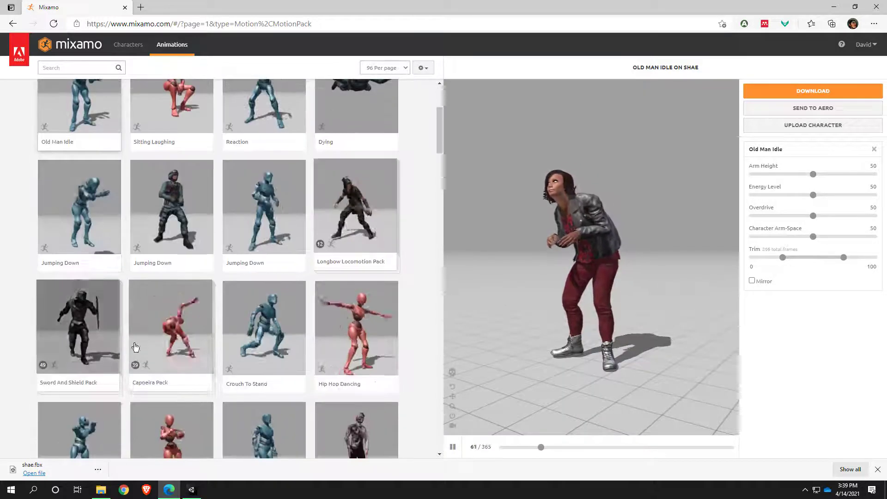
left_click(261, 337)
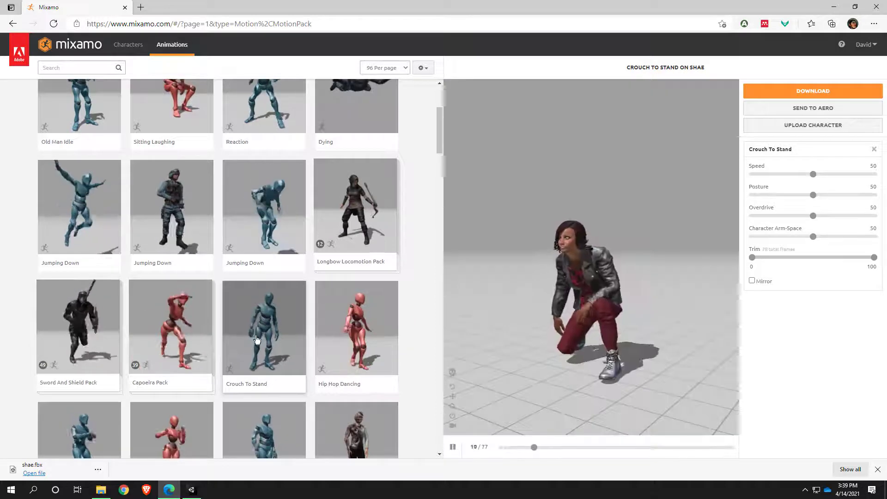
Step: Replace Shae with the Mutant character from the character library
scroll(210, 280, "up", 2)
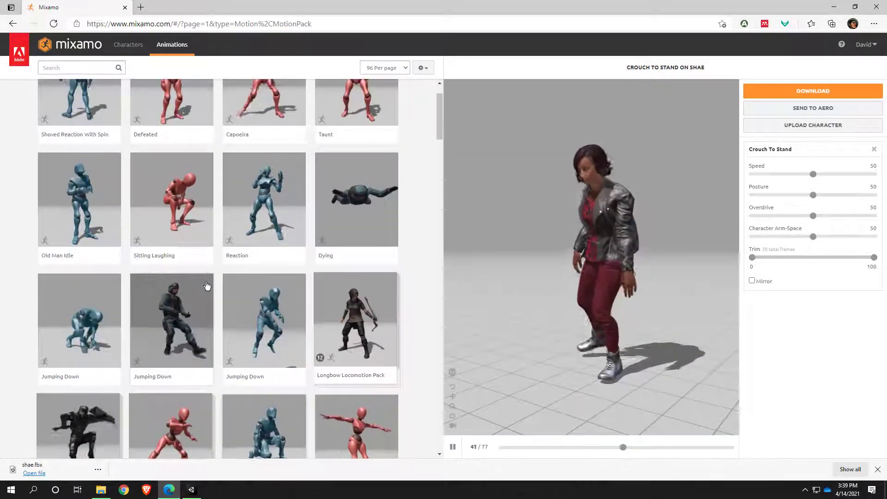
left_click(130, 46)
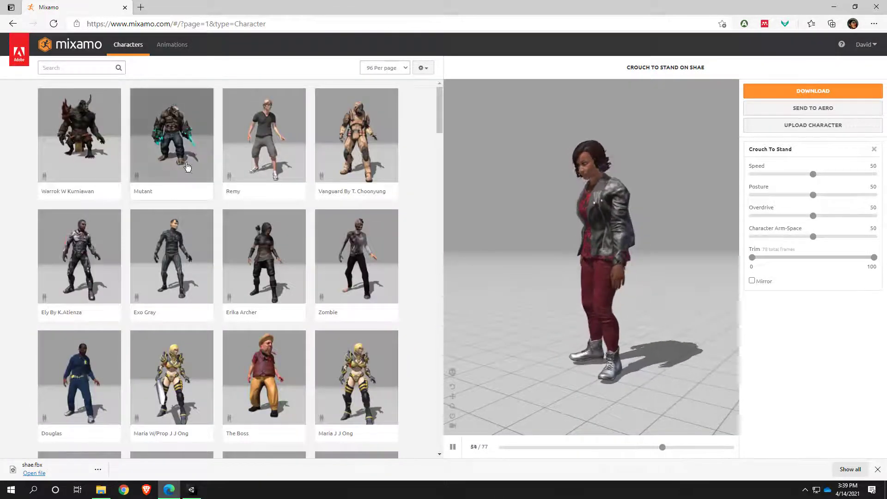
left_click(186, 141)
left_click(629, 175)
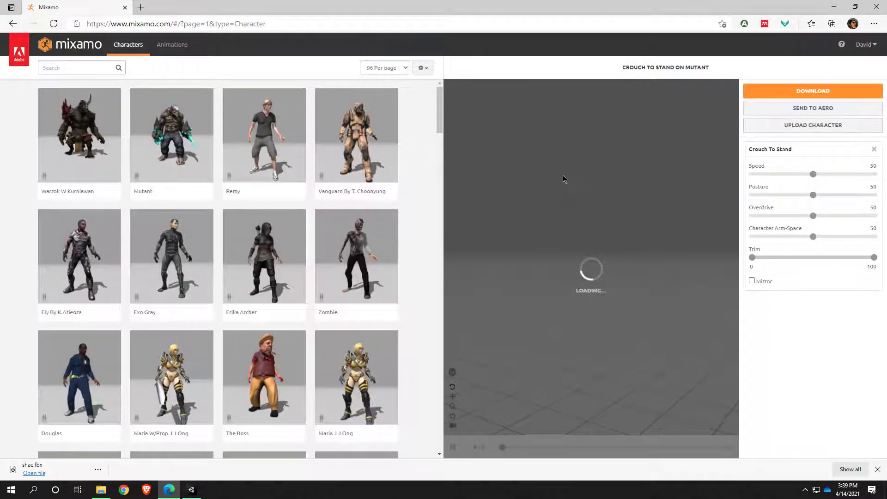
Step: Pause the Mutant's animation and check the download settings offered for it, without downloading
left_click(457, 448)
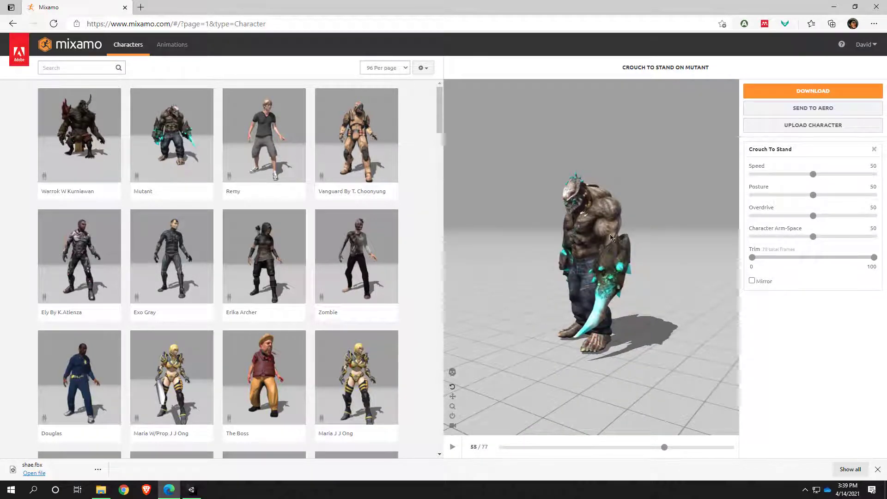
mouse_move(610, 238)
left_mouse_down()
mouse_move(566, 254)
mouse_move(640, 201)
mouse_move(609, 242)
left_mouse_up()
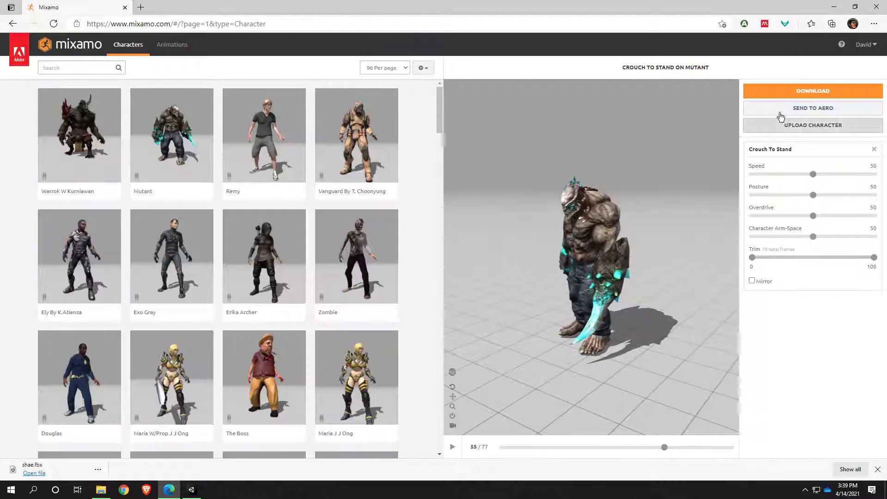
left_click(819, 92)
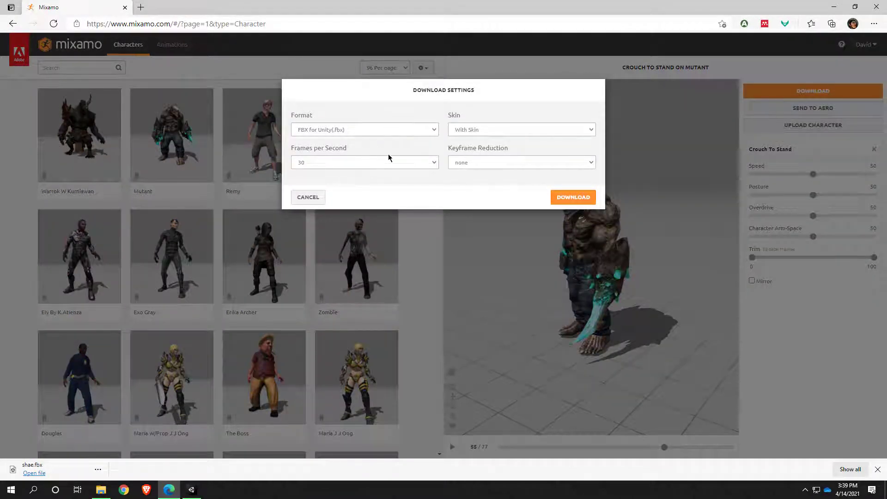
left_click(308, 198)
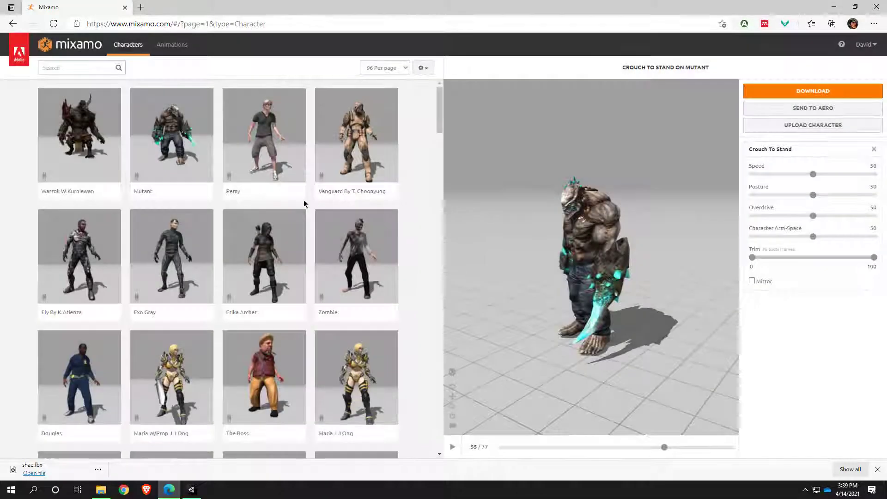
Step: Search the animations for "t pose" and apply the T-Pose animation to the Mutant
left_click(182, 47)
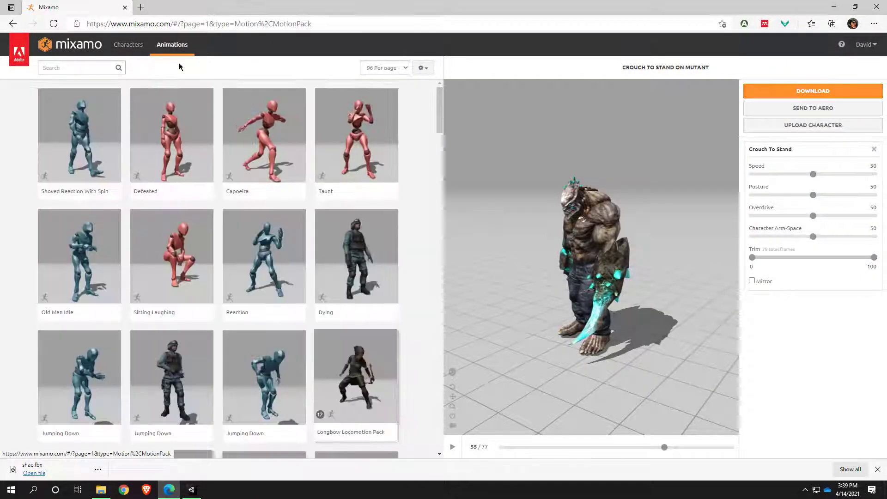
left_click(75, 67)
type("t")
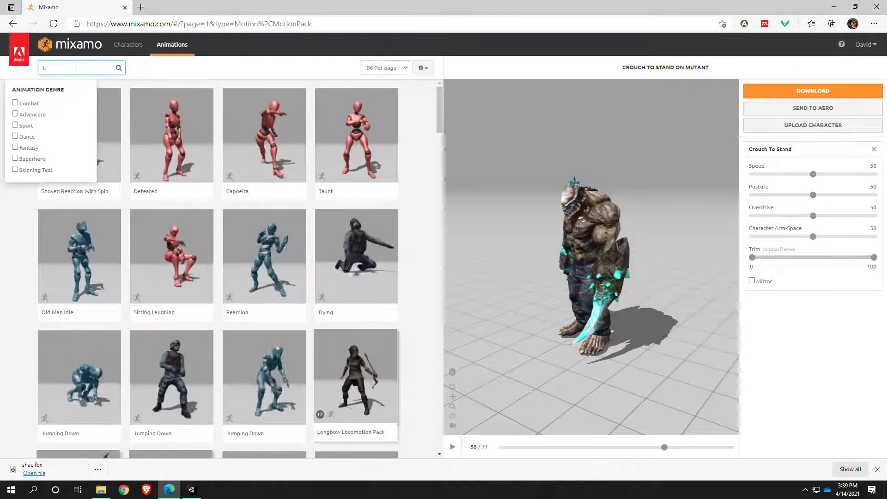
type(" pose")
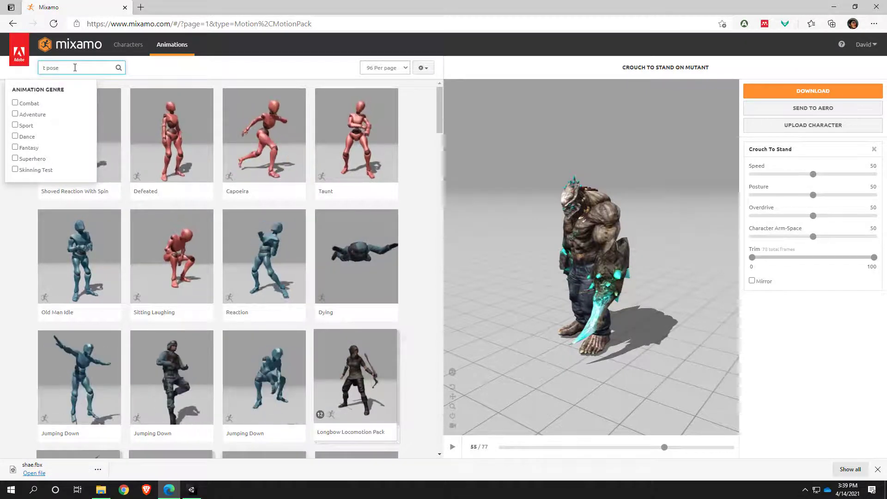
key("Return")
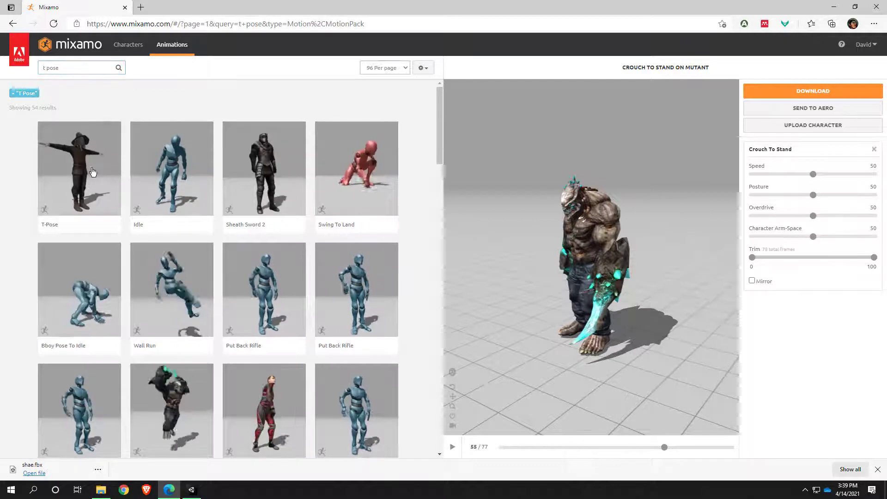
left_click(88, 176)
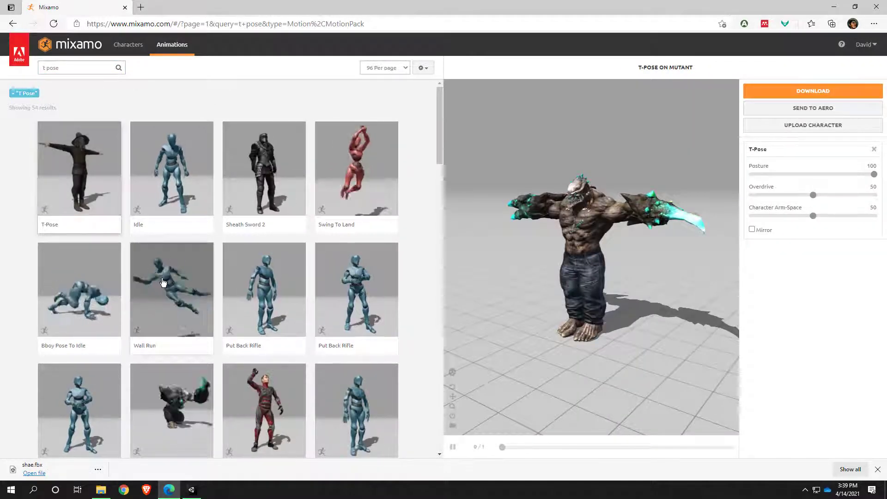
Step: Inspect the T-posed Mutant from the front and check the skin options in its download settings, without downloading
left_click_drag(473, 291, 511, 282)
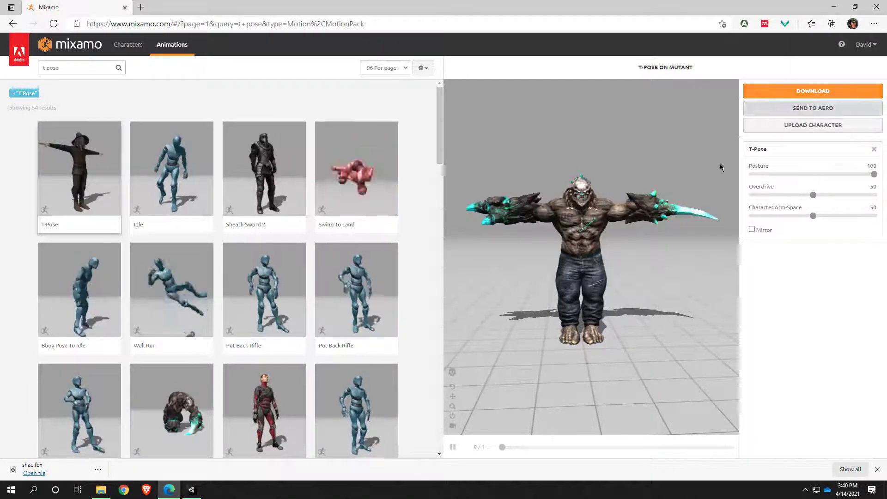
left_click_drag(600, 231, 580, 198)
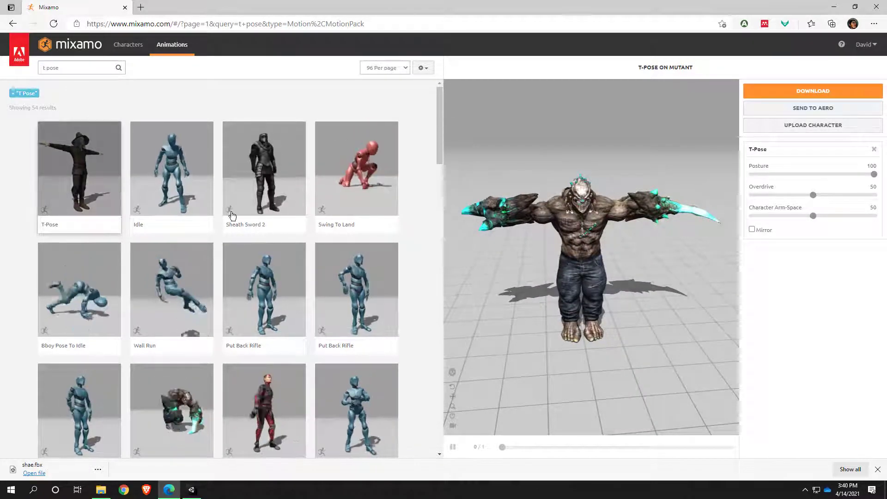
left_click(796, 92)
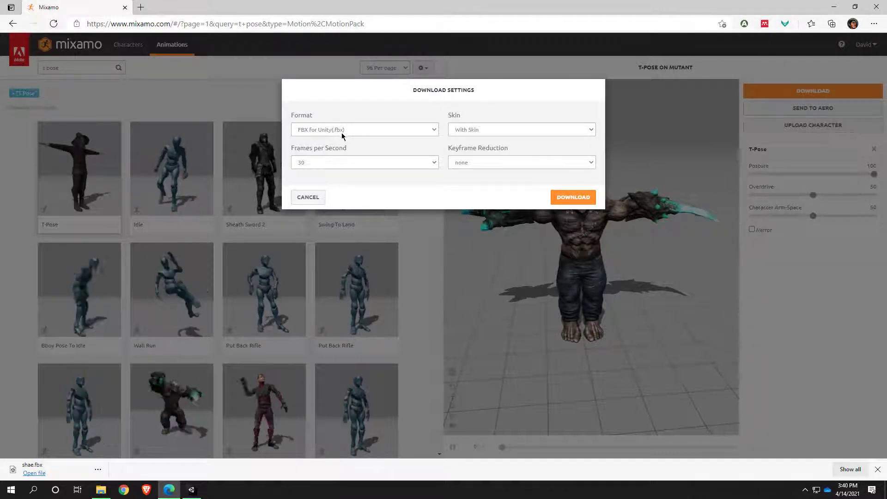
left_click(495, 130)
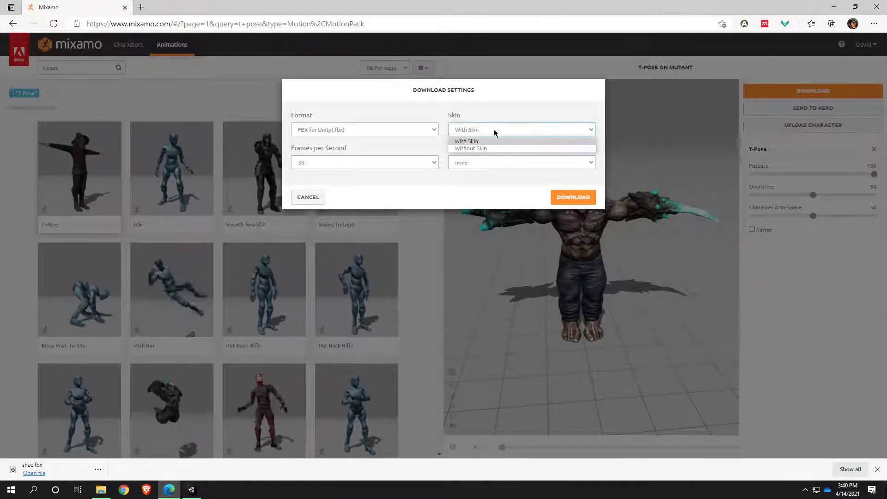
left_click(469, 141)
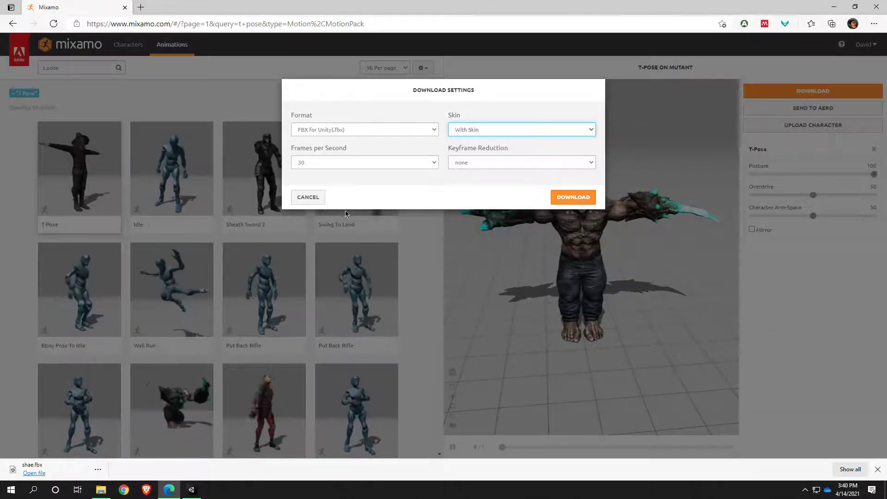
left_click(318, 197)
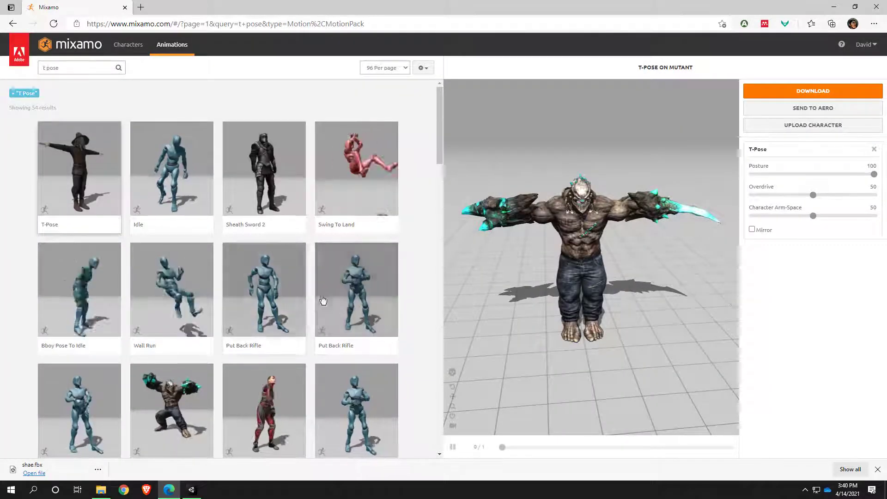
Step: Download the T-posed Mutant as FBX for Unity with skin, at 30 frames per second and no keyframe reduction
left_click(859, 90)
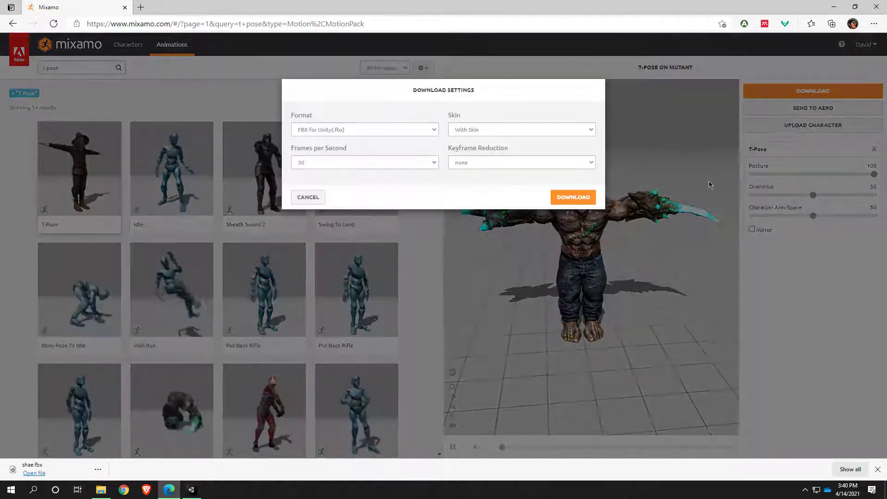
left_click(574, 197)
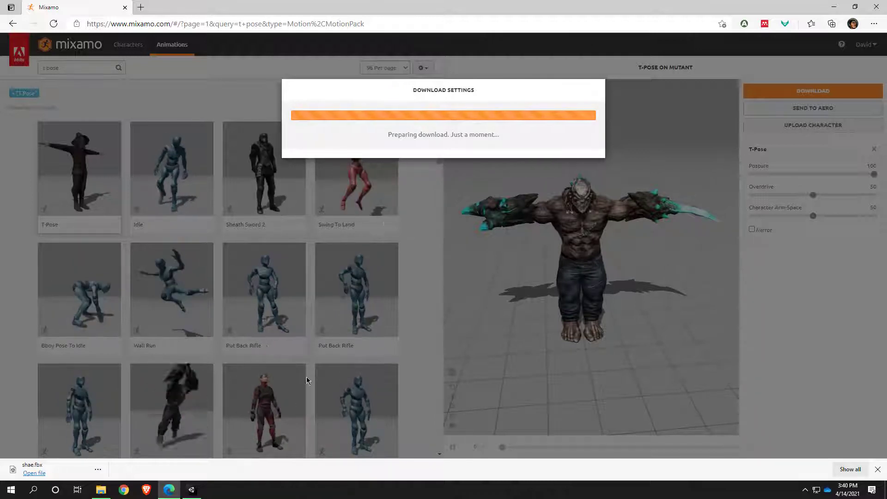
Step: Switch to the Unity editor, enlarge the scene view and inspect the xbot character in TestLevel
left_click(192, 492)
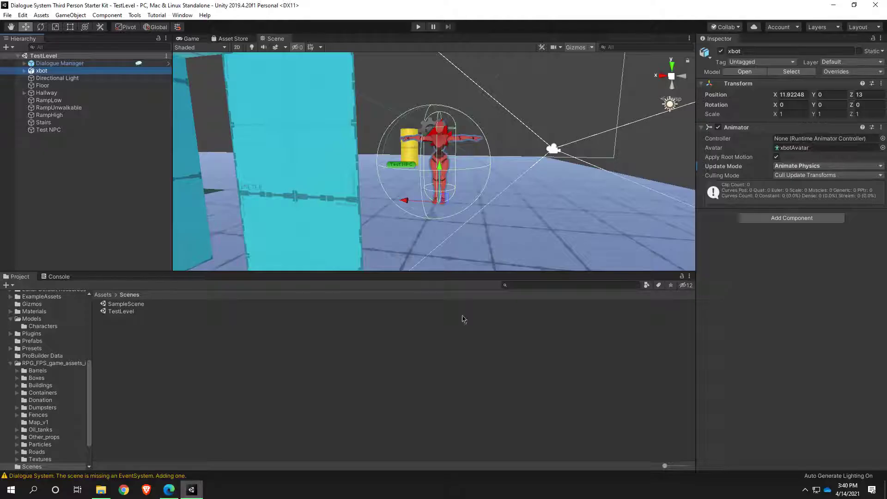
key("w")
right_click_drag(517, 208, 423, 273)
key("d")
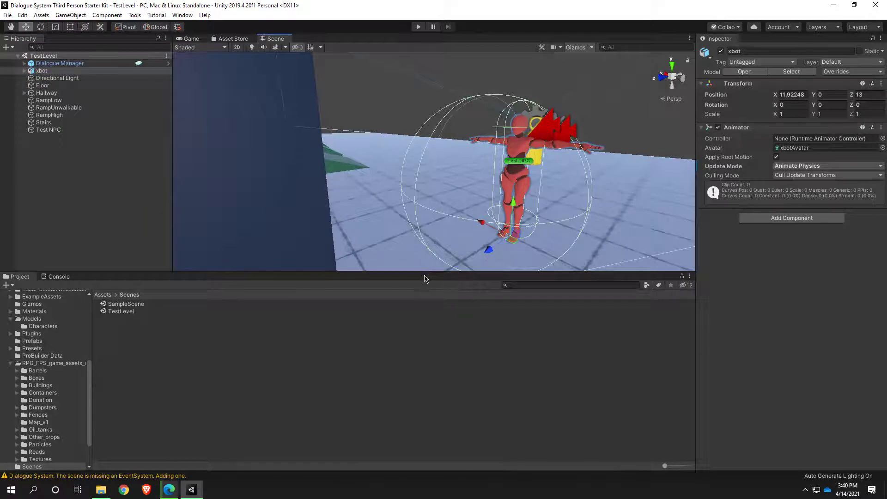
left_click_drag(424, 272, 404, 347)
key("d")
right_click_drag(467, 299, 382, 197)
Step: Play-test TestLevel by walking the xbot character around near the hallway entrance, and end the play session
left_click(418, 27)
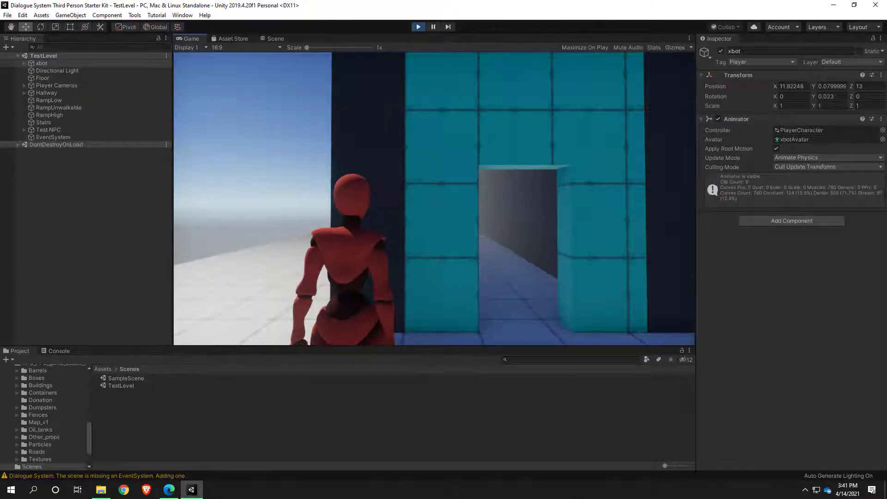
key("a")
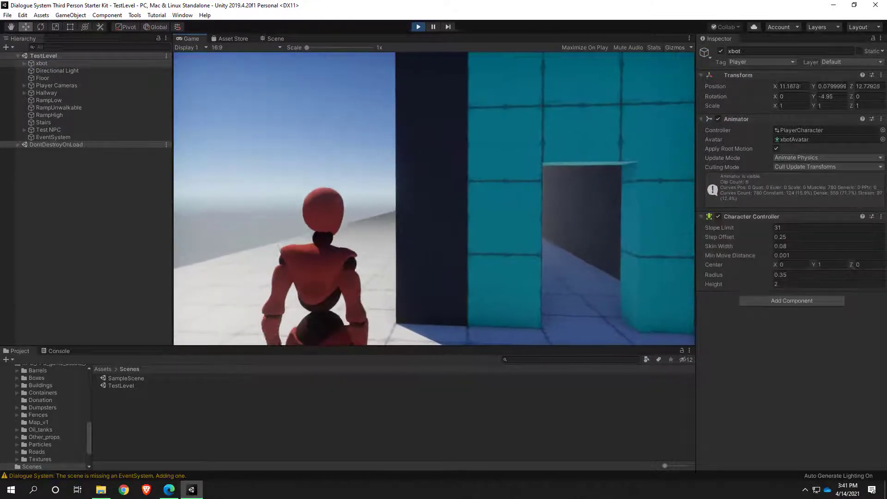
key("s")
key("w")
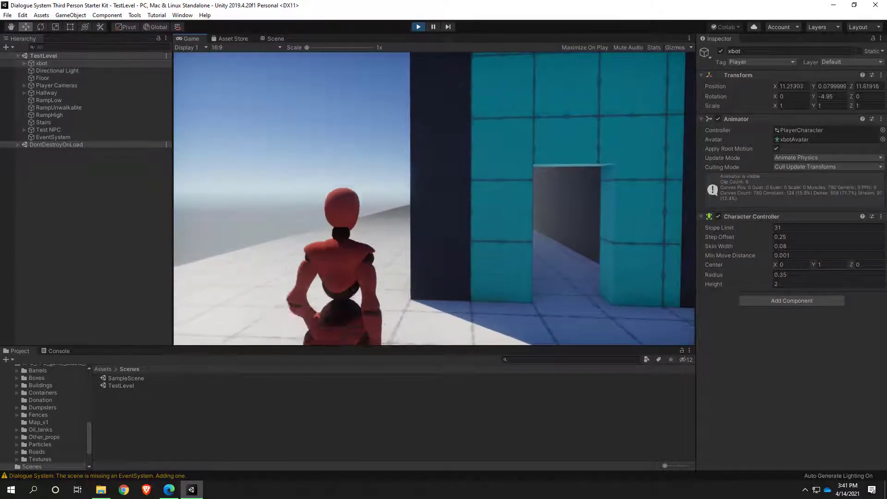
key("d")
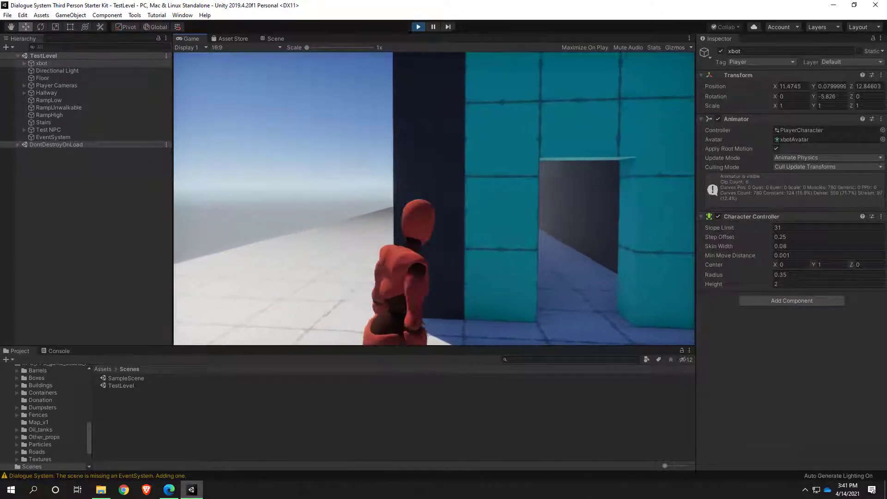
key("w")
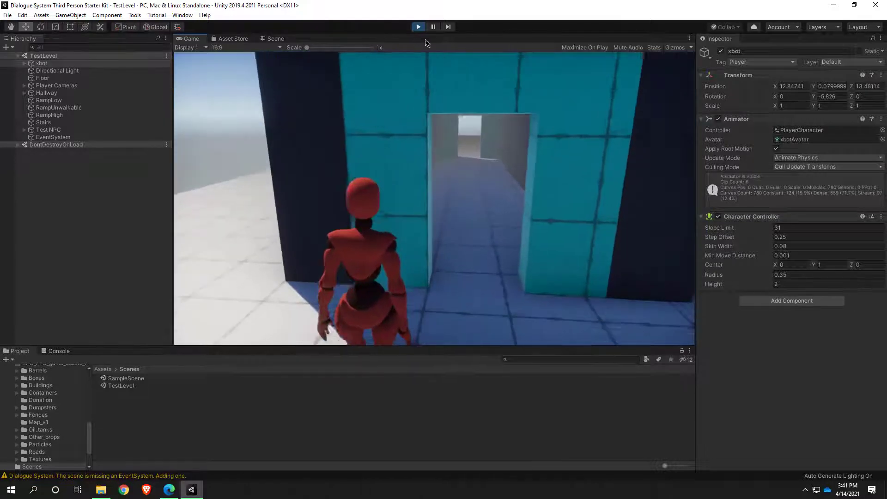
key("ctrl+p")
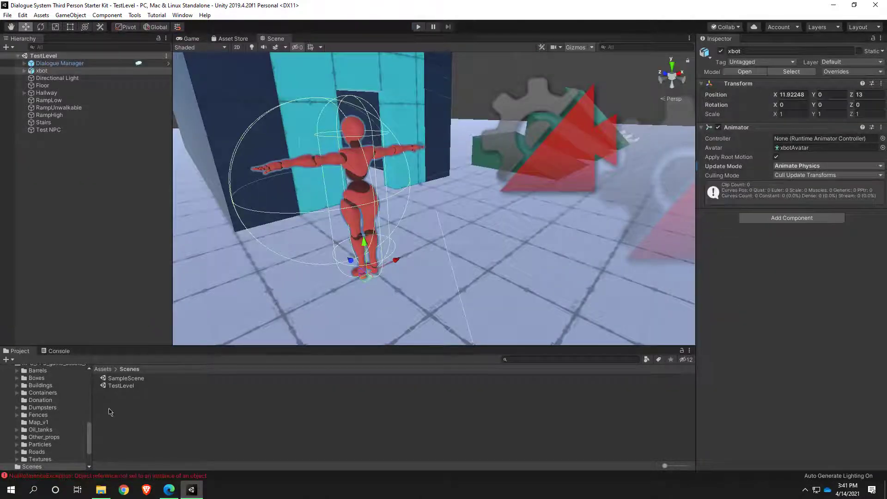
Step: Set the editor to the Default layout and maximize its window
scroll(53, 403, "up", 10)
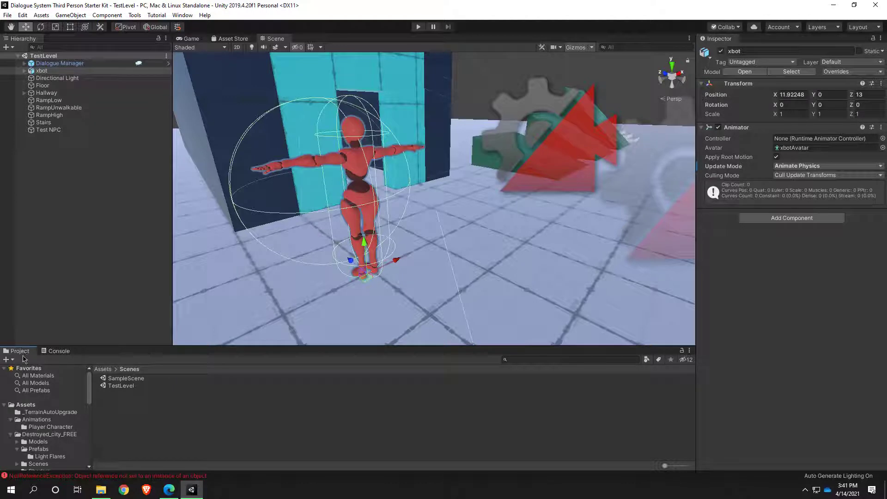
left_click(857, 28)
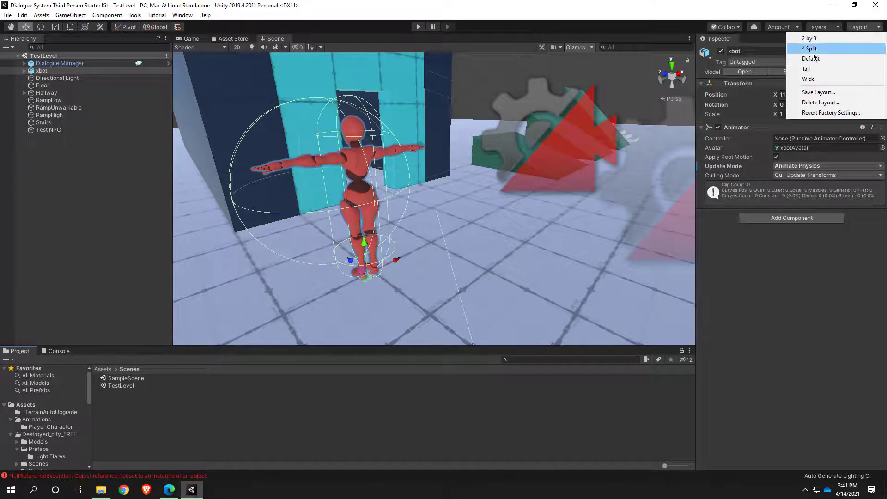
left_click(861, 28)
left_click(861, 27)
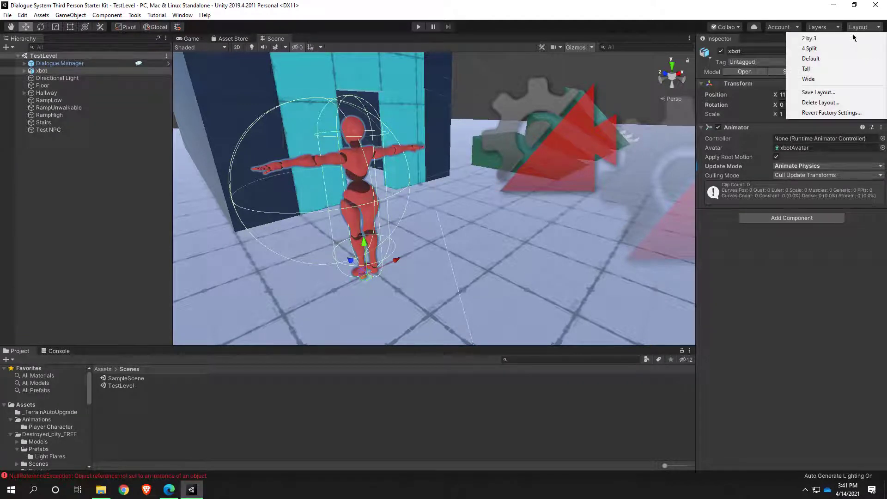
left_click(841, 57)
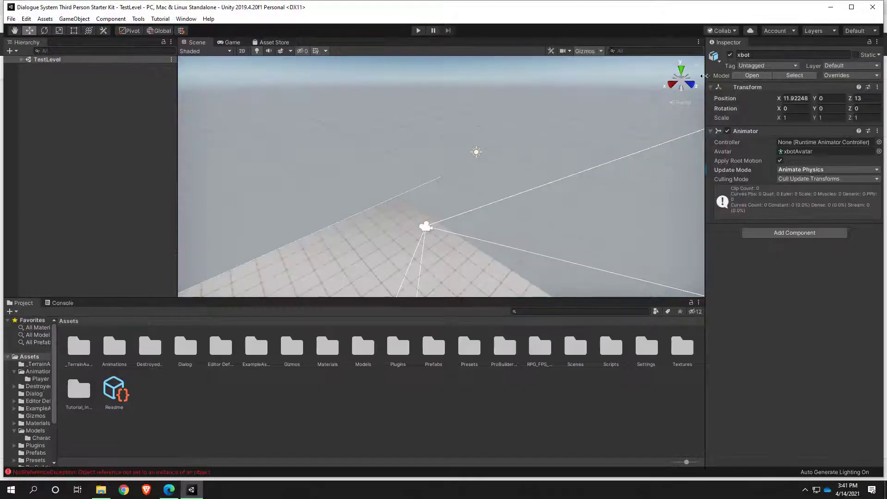
left_click(851, 7)
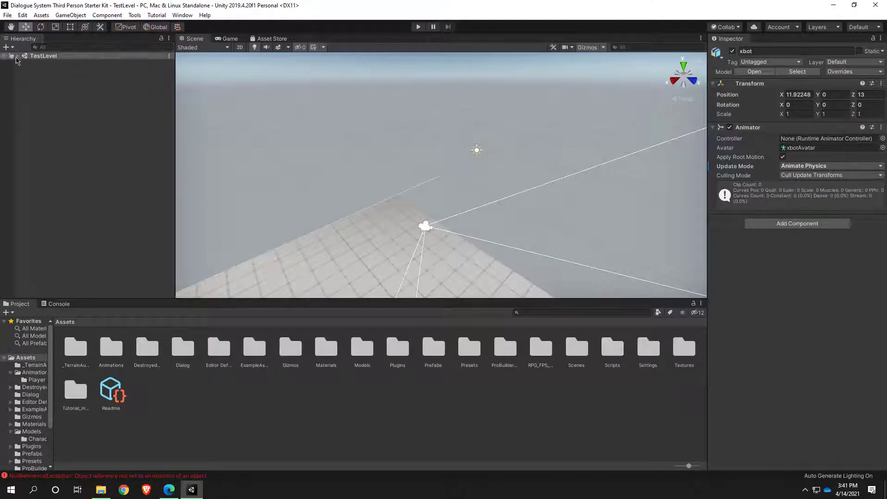
Step: Expand the TestLevel scene's objects and frame the xbot character in the scene view
left_click(17, 56)
double_click(48, 73)
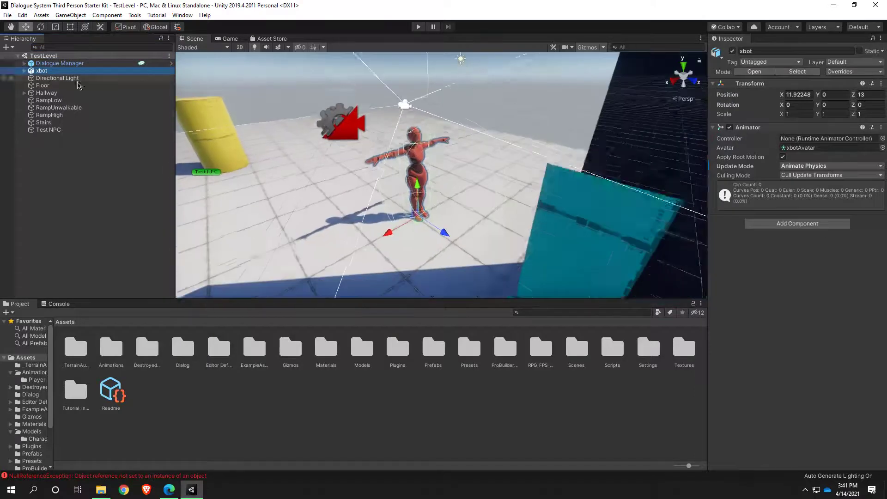
left_click_drag(331, 215, 311, 189, "alt")
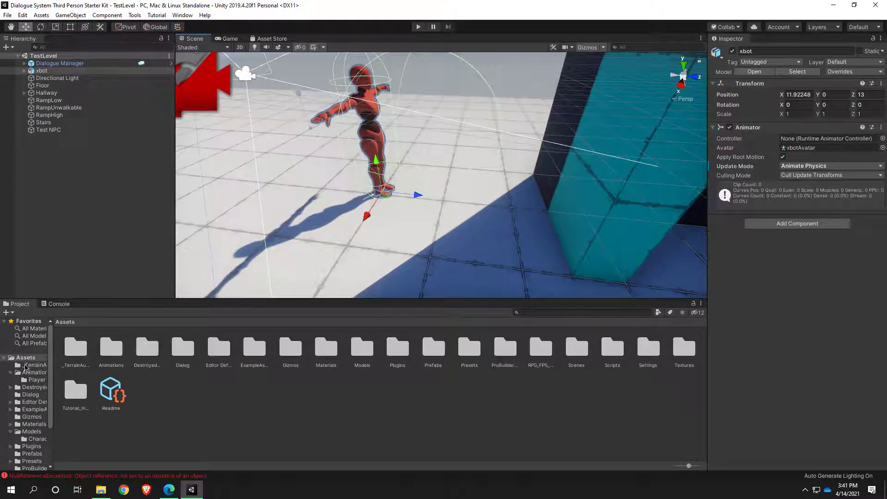
Step: Open the Characters folder inside the project's Models assets
left_click(33, 358)
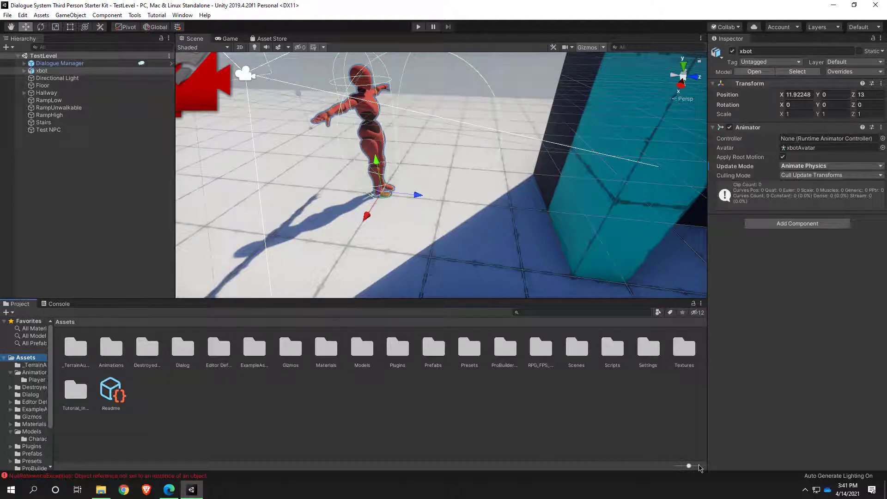
left_click(367, 350)
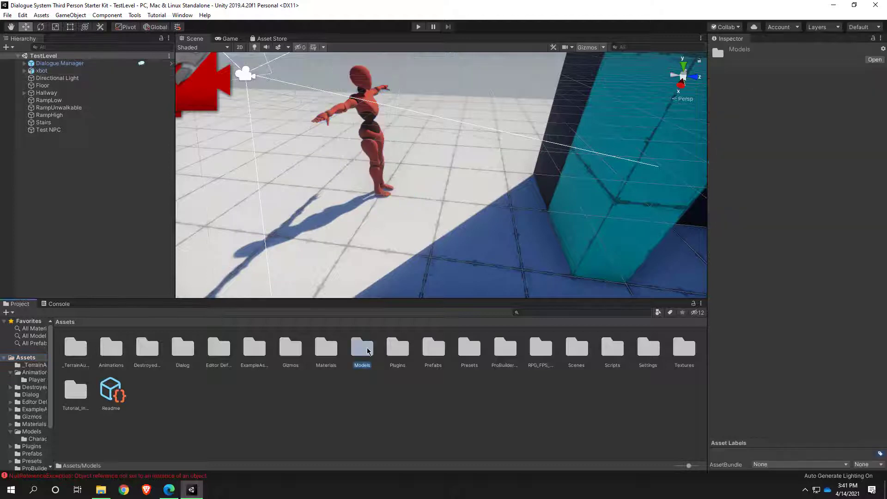
double_click(360, 354)
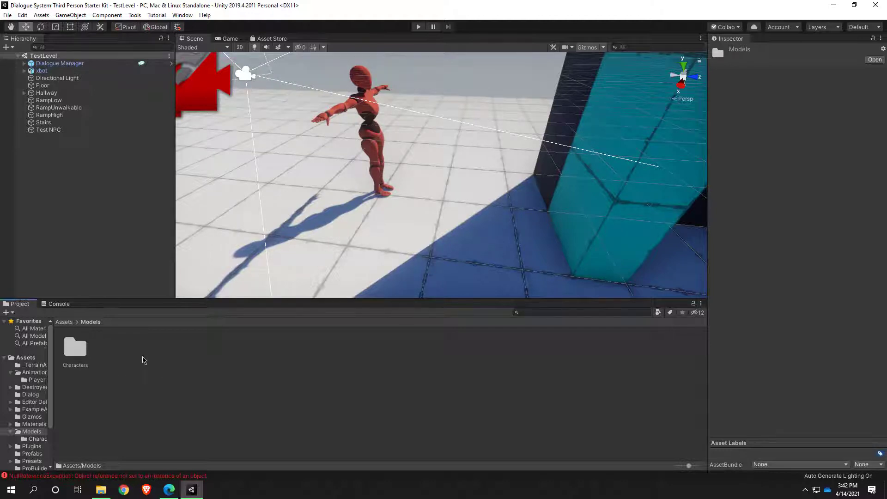
double_click(75, 349)
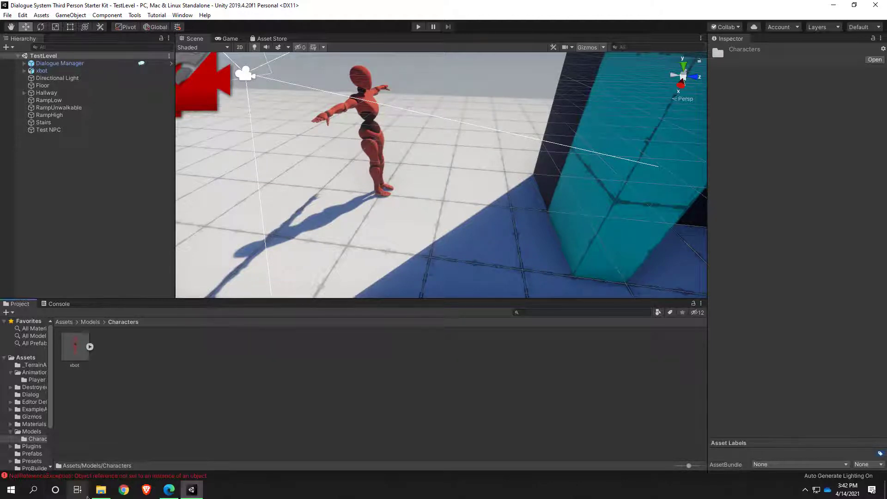
Step: Locate the downloaded shae.fbx in the Downloads folder from the browser and import it into Unity's Characters folder
left_click(169, 489)
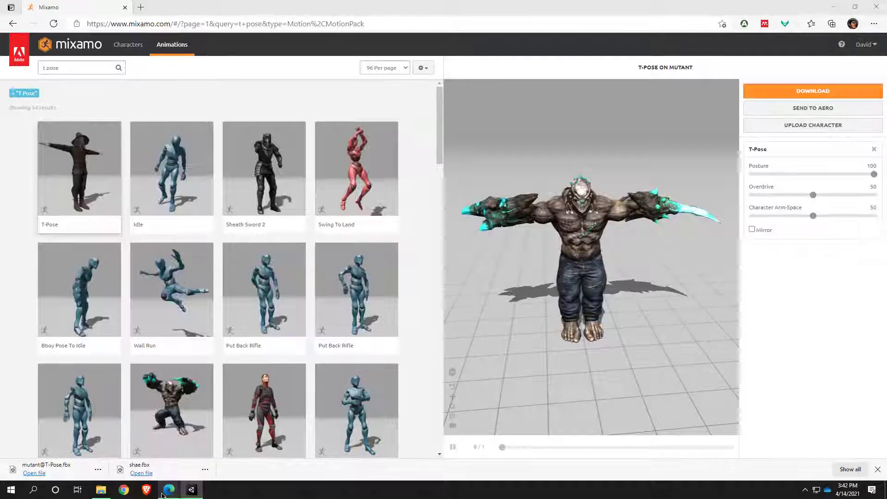
left_click(205, 470)
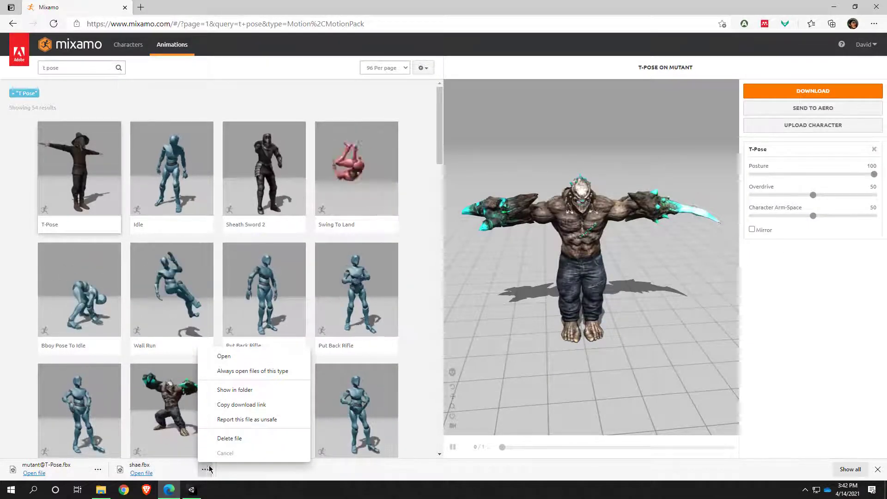
left_click(249, 390)
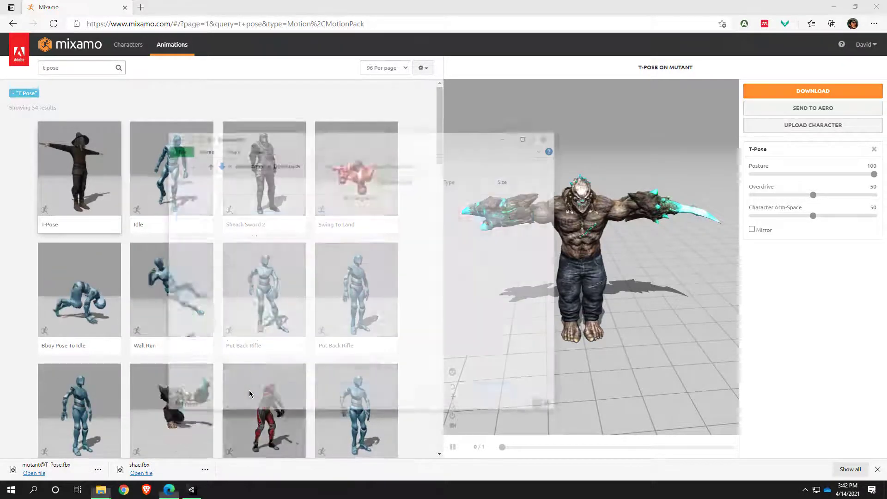
left_click_drag(321, 146, 551, 337)
left_click(833, 7)
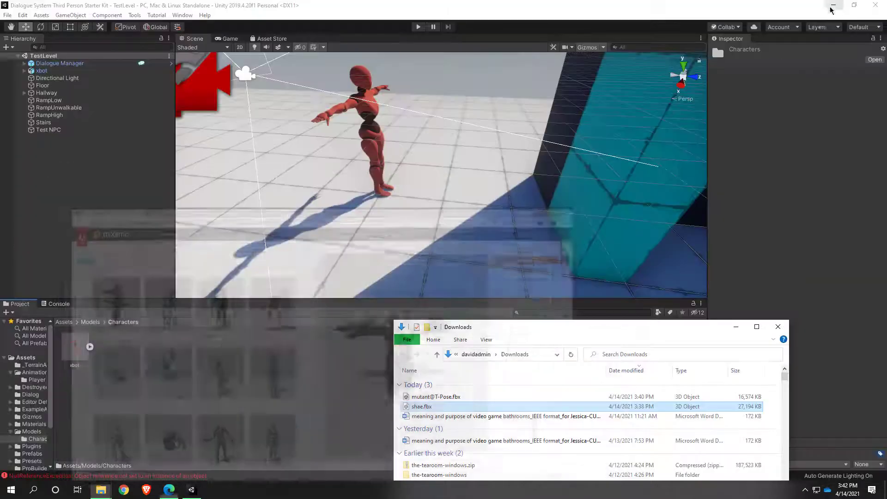
left_click_drag(428, 407, 143, 404)
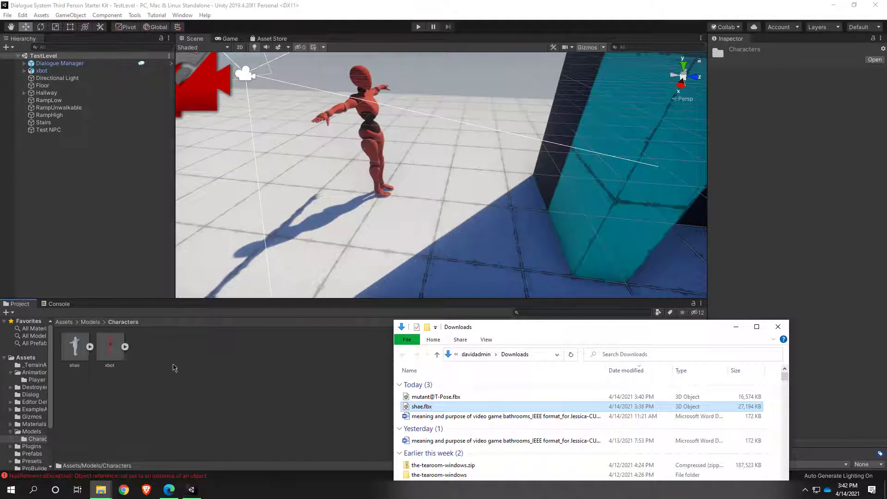
left_click(212, 377)
Step: Place the shae model on the floor near xbot, at about X 12.6, Y 0, Z 7.9
left_click(73, 355)
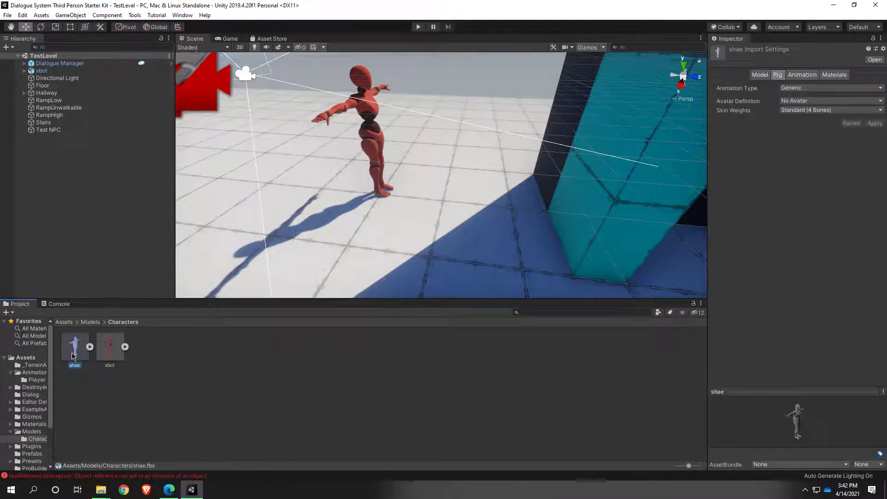
key("s")
right_click_drag(317, 238, 330, 231)
key("a")
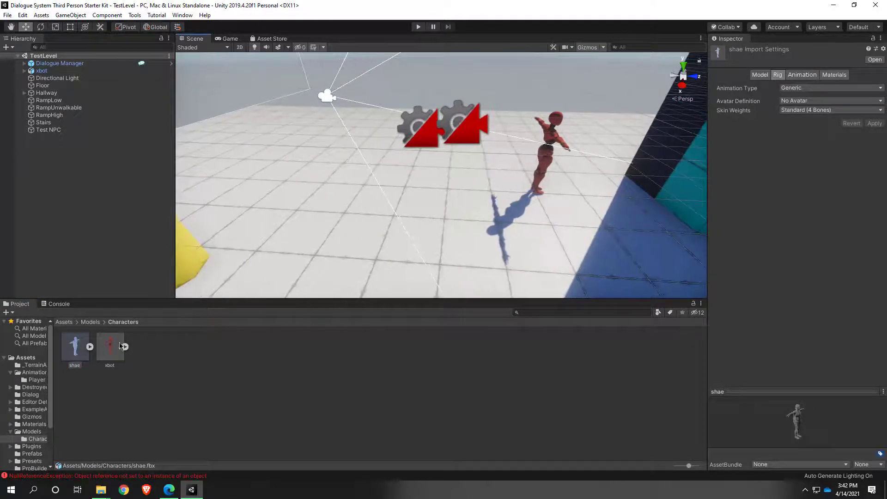
left_click_drag(81, 356, 322, 222)
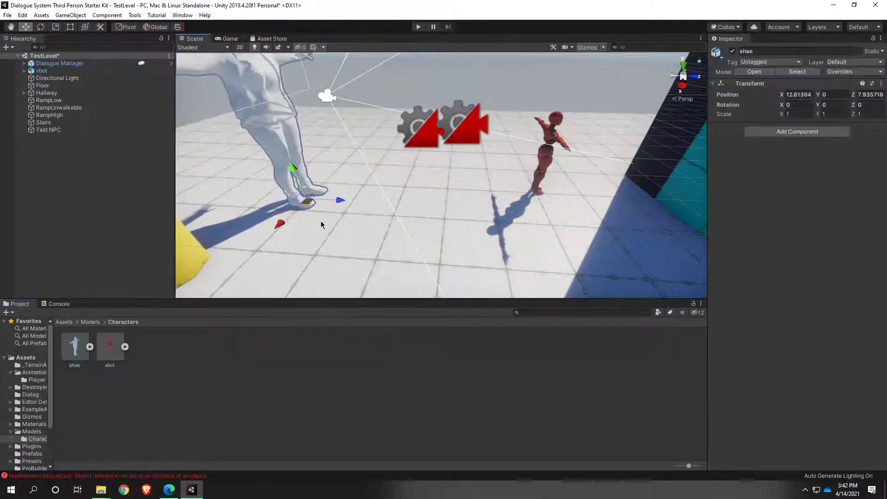
Step: Examine the untextured shae model in the scene from the front and next to xbot, leaving it deselected
mouse_move(323, 222)
right_mouse_down()
mouse_move(346, 211)
mouse_move(241, 206)
mouse_move(307, 184)
mouse_move(231, 178)
mouse_move(562, 220)
mouse_move(391, 186)
mouse_move(240, 188)
right_mouse_up()
key("w")
key("d")
key("s")
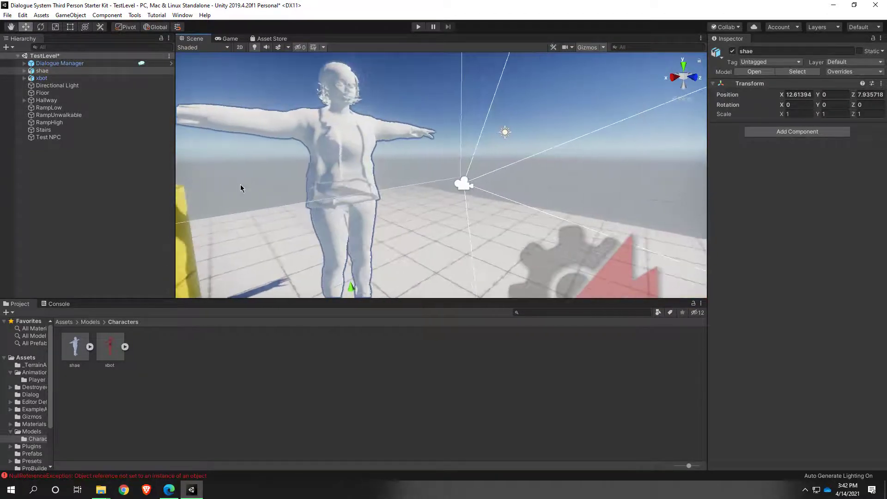
key("s")
right_click_drag(399, 130, 468, 158)
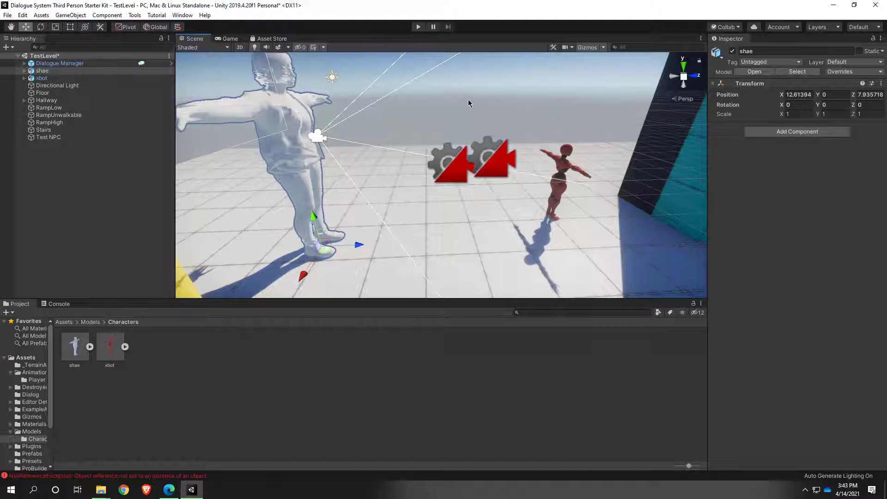
left_click(395, 128)
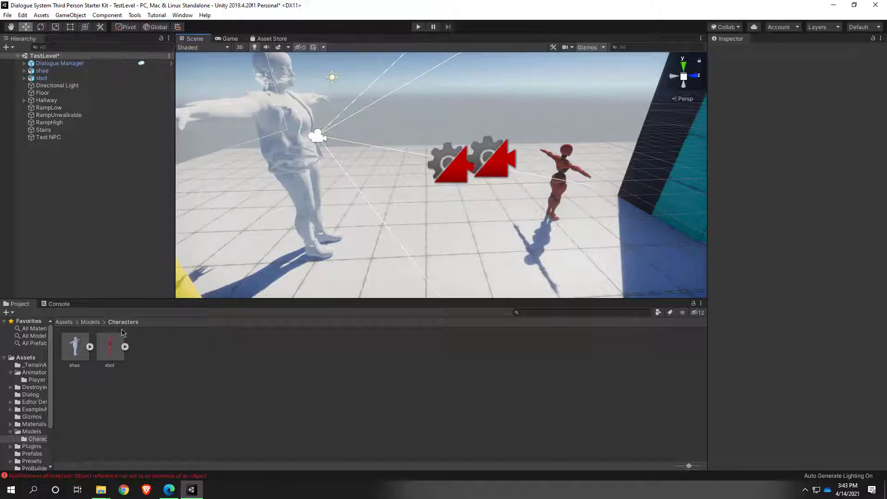
Step: Start extracting the textures embedded in the shae model asset and browse to the project's Assets/Textures folder
left_click(69, 352)
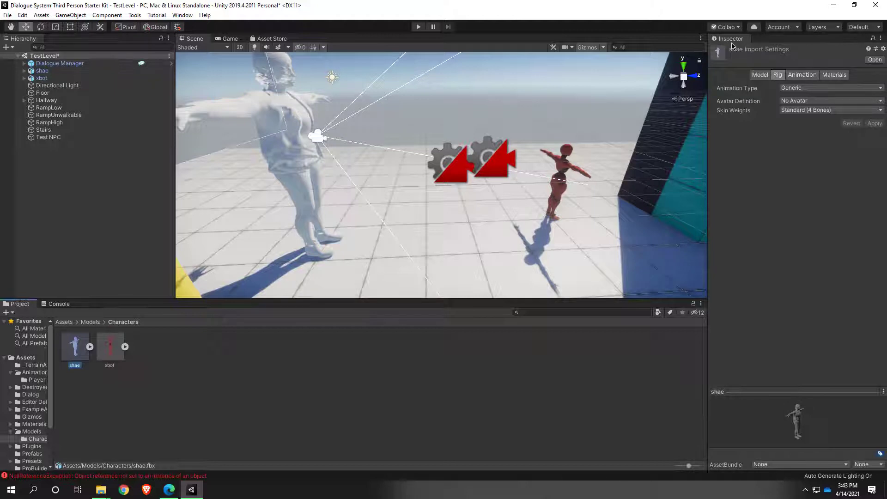
left_click(839, 75)
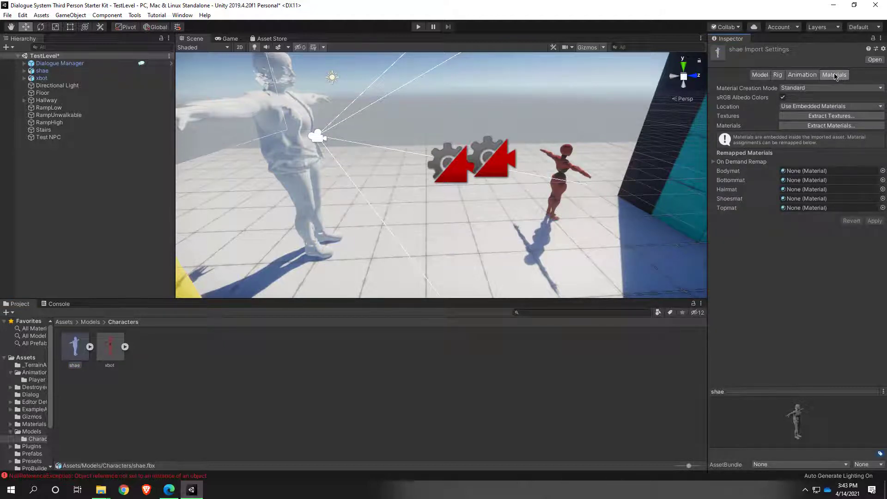
left_click(830, 119)
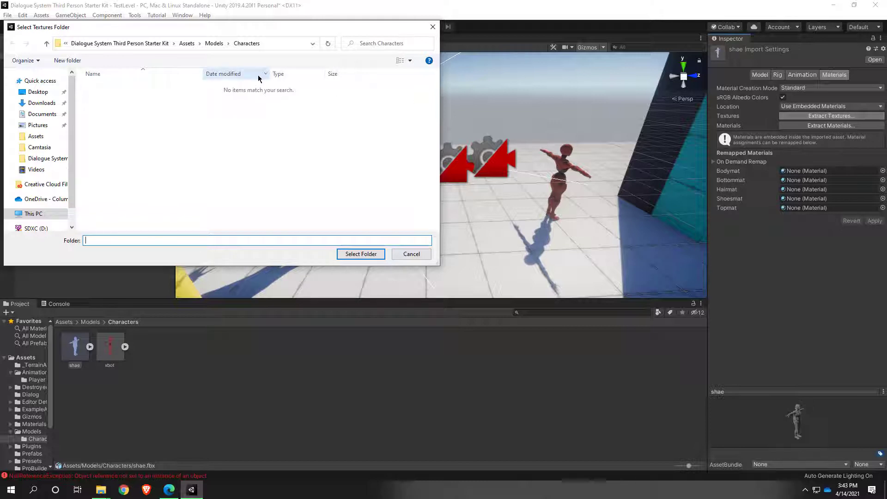
left_click(187, 44)
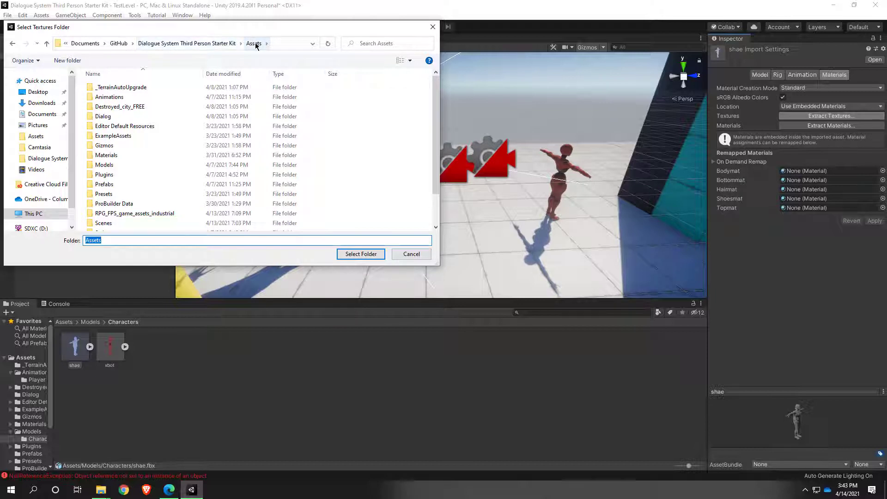
scroll(146, 134, "down", 1)
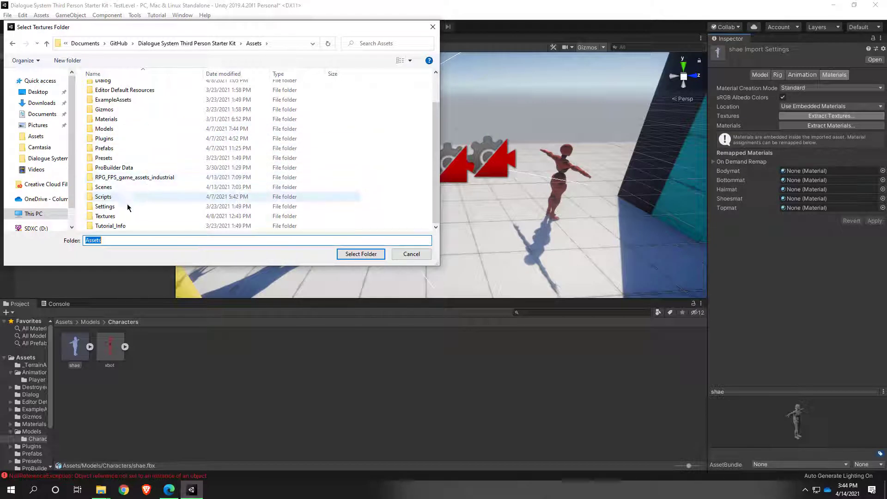
left_click(106, 218)
double_click(105, 217)
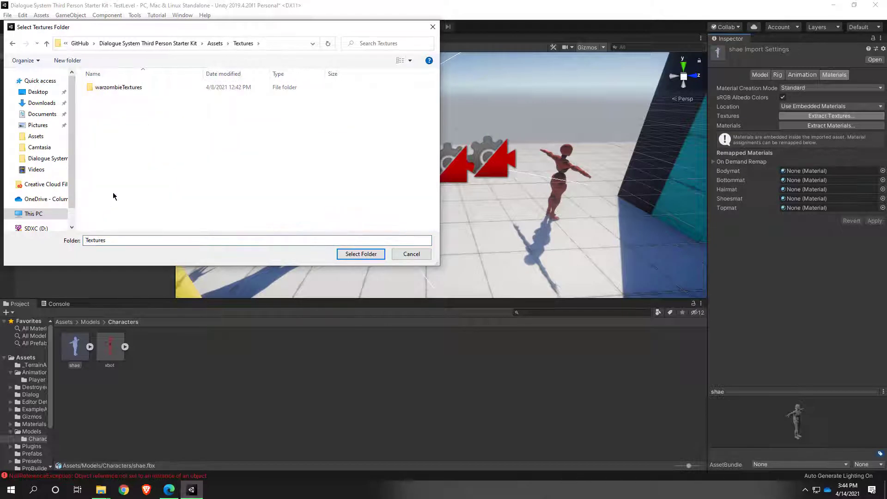
Step: Create a folder named shaeTextures inside the Textures folder
right_click(104, 117)
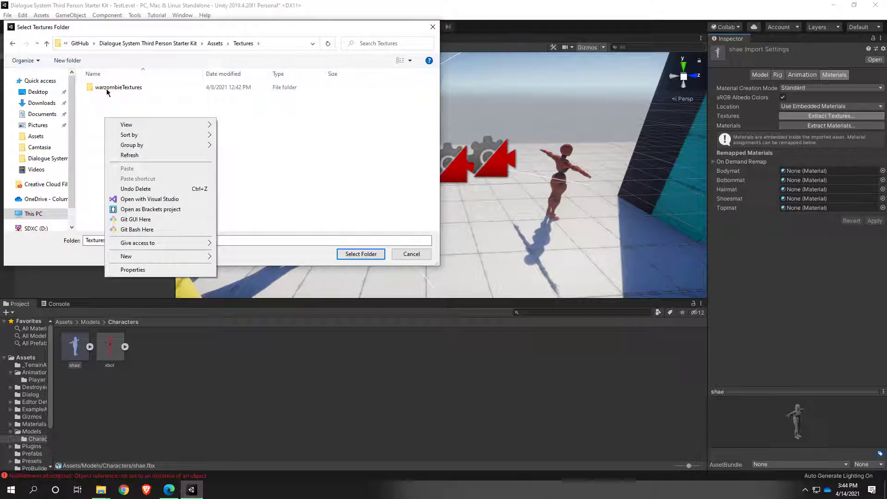
left_click(101, 112)
right_click(102, 112)
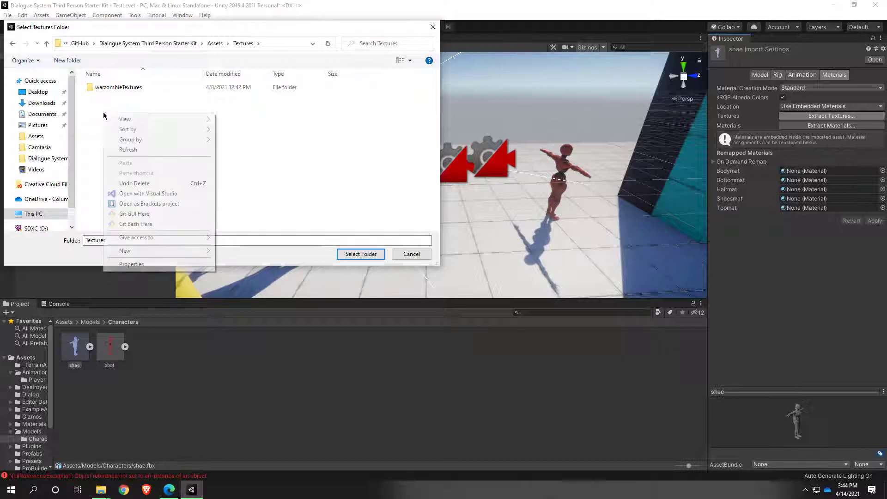
mouse_move(139, 252)
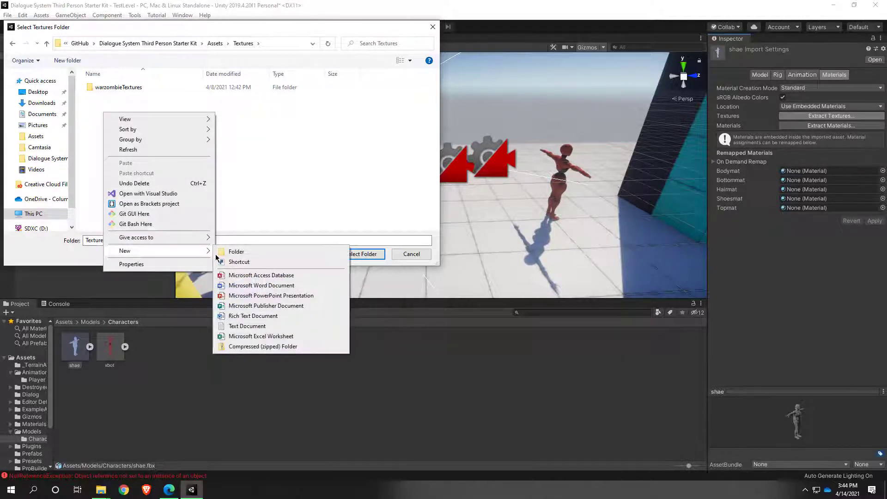
left_click(248, 253)
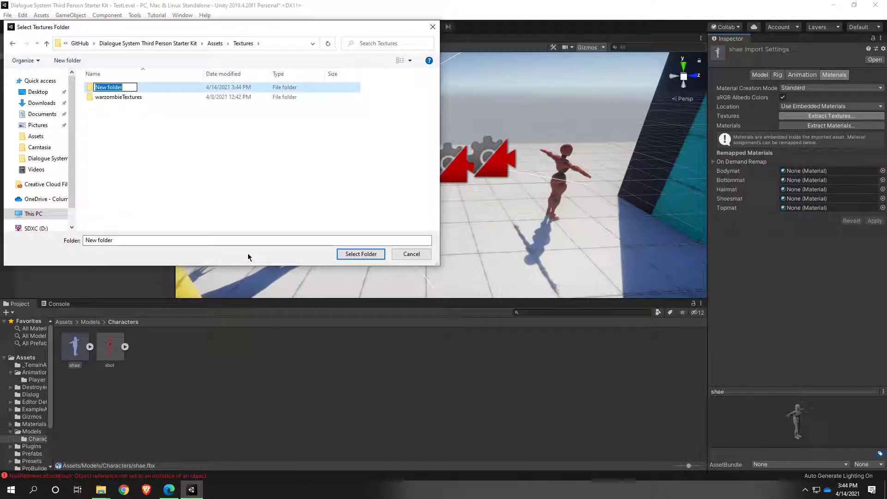
type("S")
key("BackSpace")
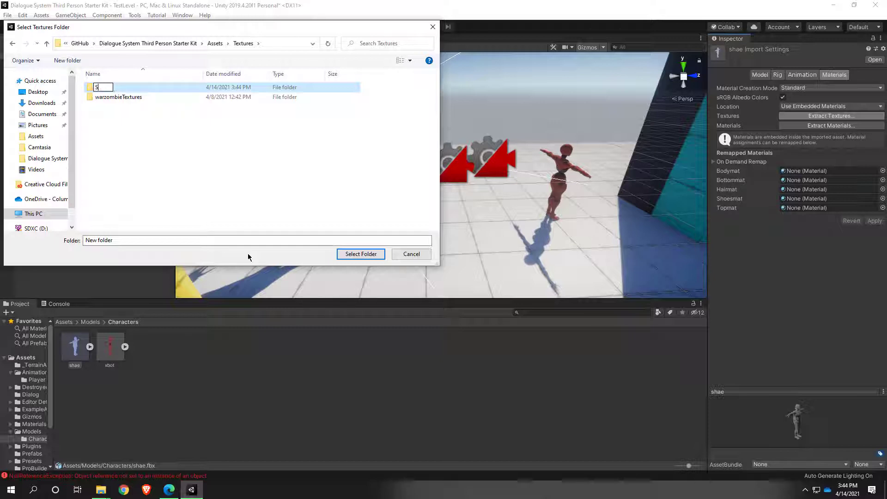
key("BackSpace")
type("shaeTextures")
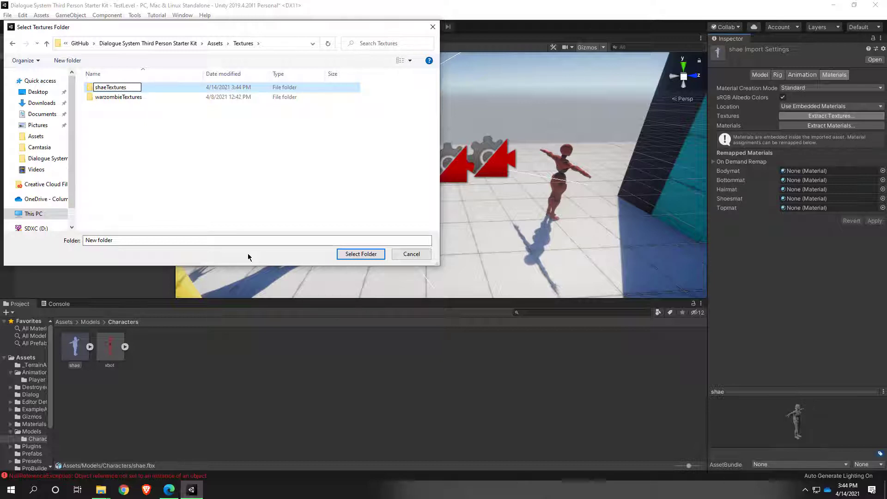
key("Return")
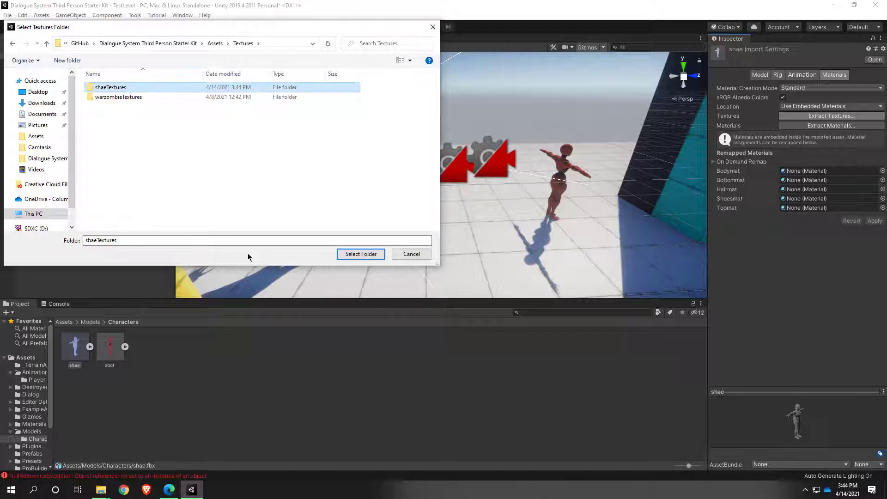
Step: Extract shae's textures into the shaeTextures folder and fix the import settings of the normal map textures
double_click(114, 89)
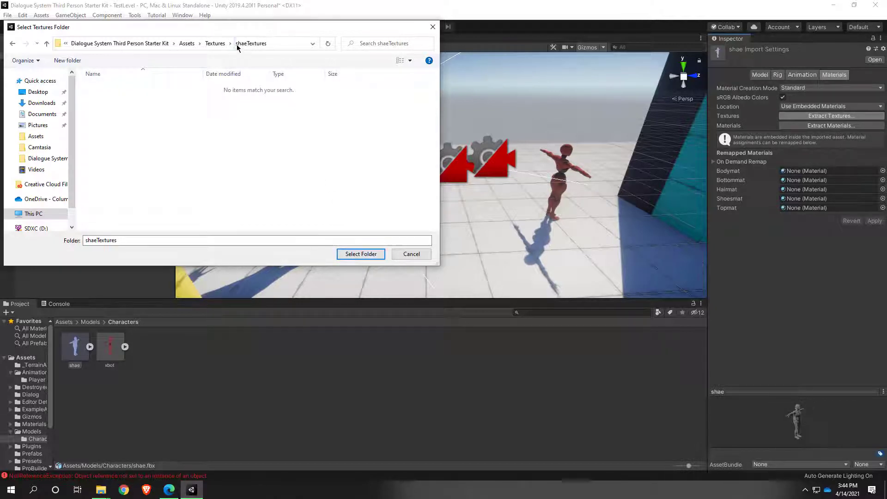
left_click(362, 255)
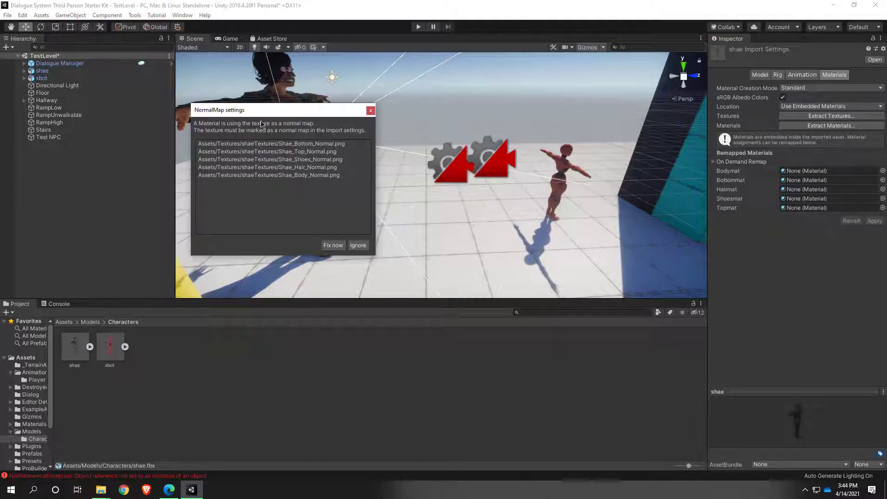
left_click_drag(274, 111, 294, 115)
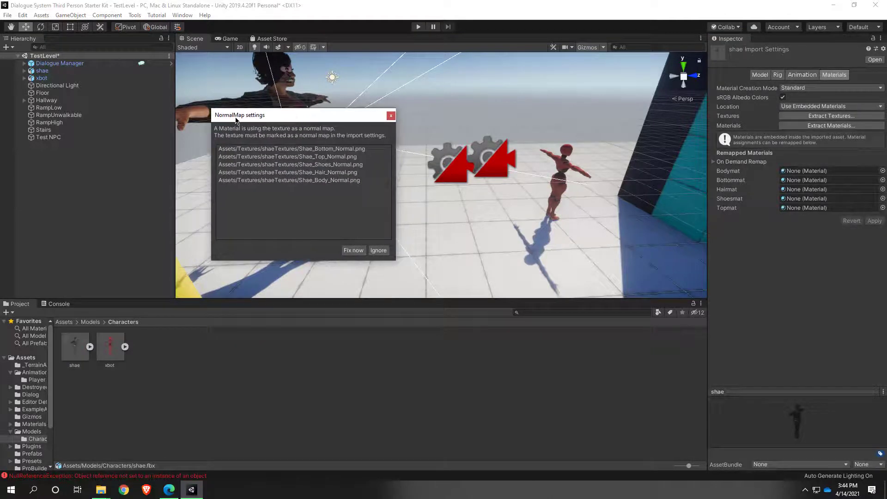
left_click(358, 252)
Step: Turn off the scene view's lighting and its skybox and effects to show the textured shae model up close
right_click_drag(370, 251, 230, 249)
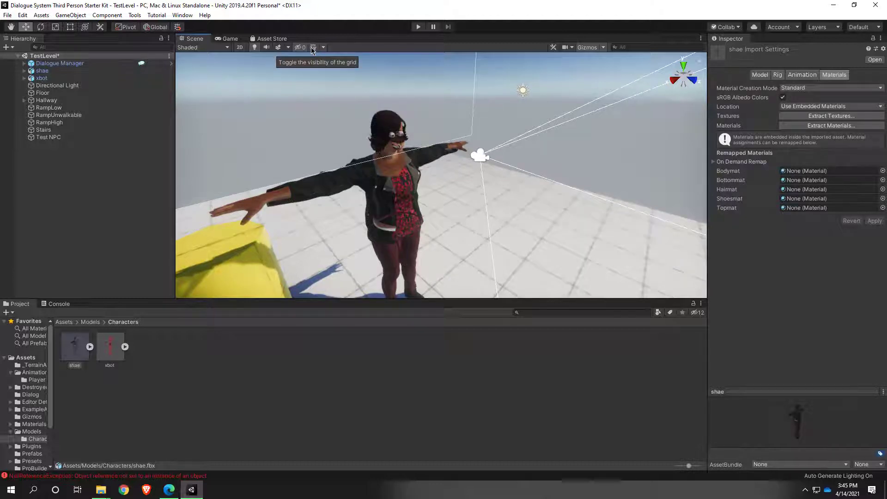
left_click_drag(396, 234, 439, 134, "alt")
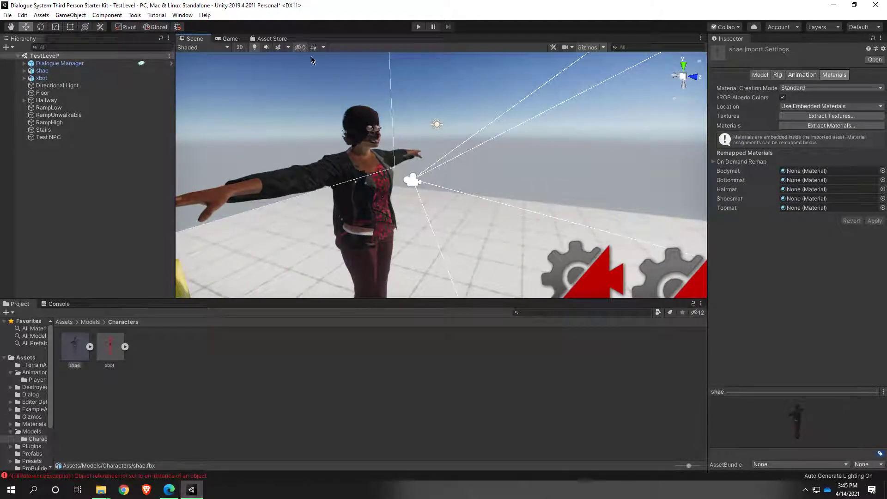
left_click(254, 48)
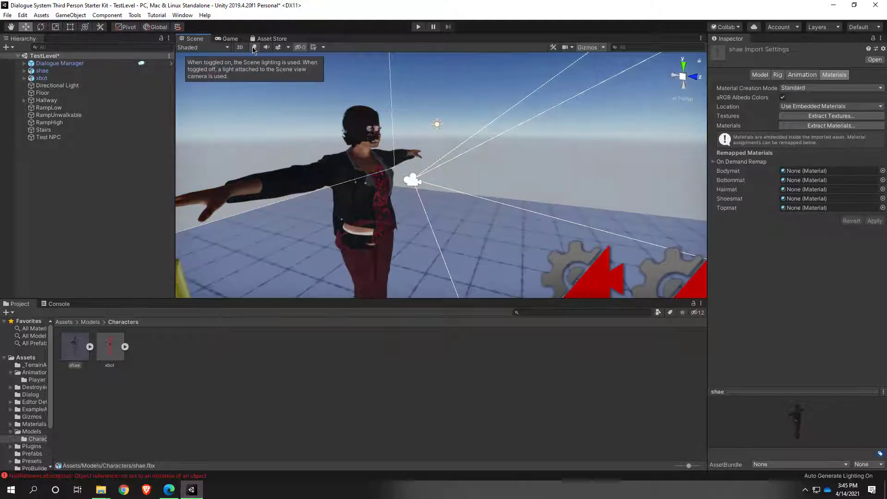
left_click(254, 48)
left_click(254, 48)
left_click(253, 48)
left_click(253, 48)
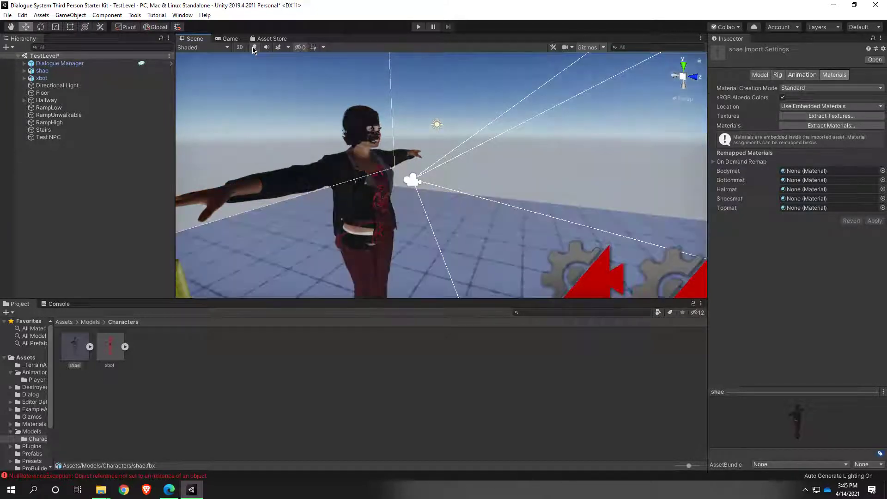
left_click(281, 51)
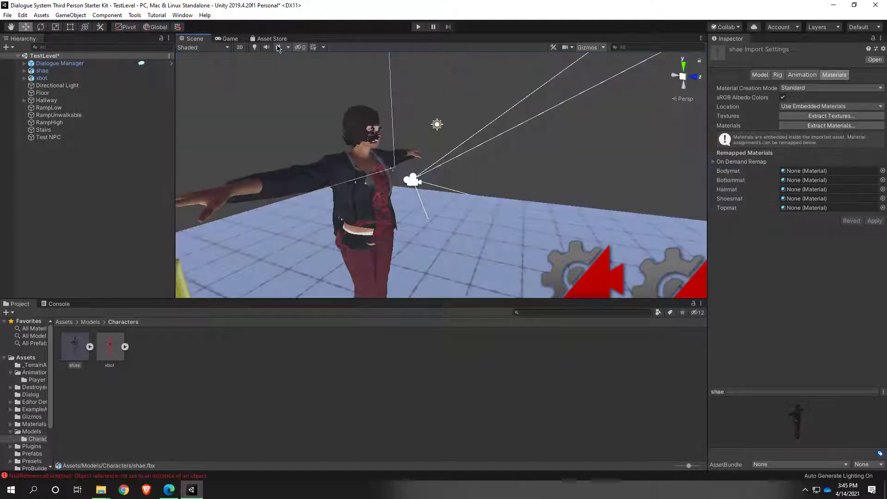
left_click_drag(365, 185, 315, 89, "alt")
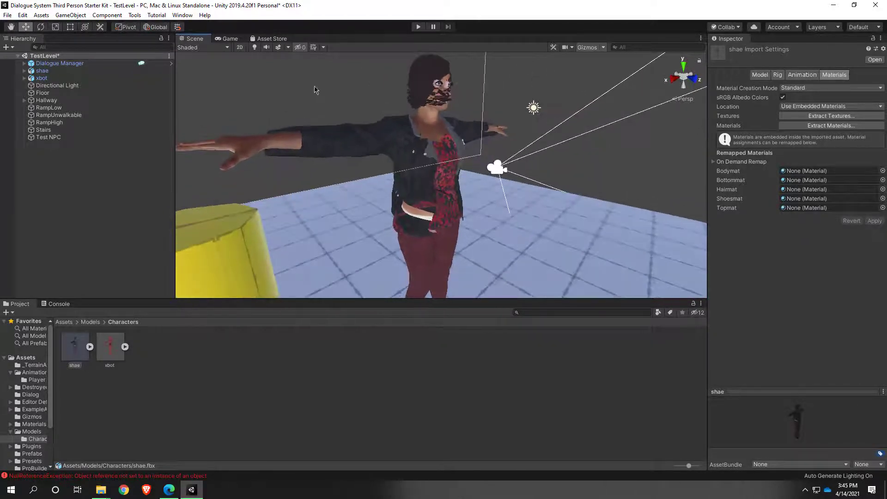
Step: Compare shae's appearance in the scene view with skybox and effects switched on and off
left_click(278, 49)
key("s")
right_click_drag(338, 154, 355, 160)
key("w")
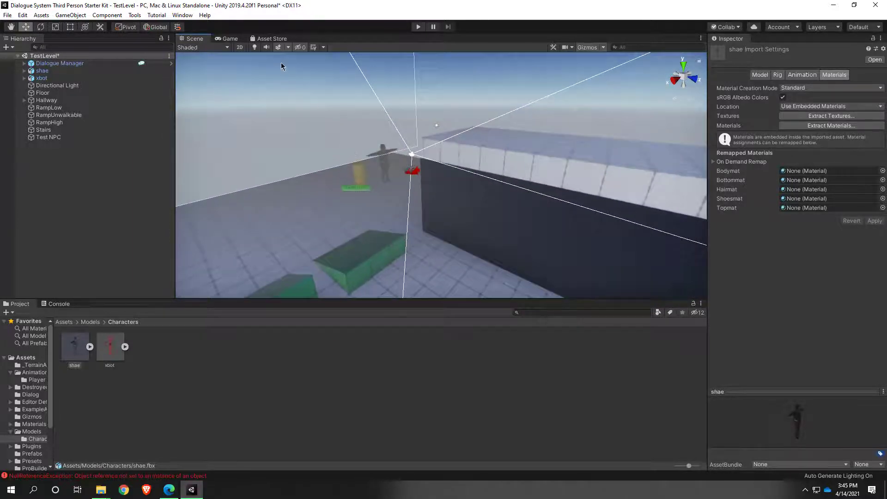
key("w")
right_click_drag(323, 116, 321, 88)
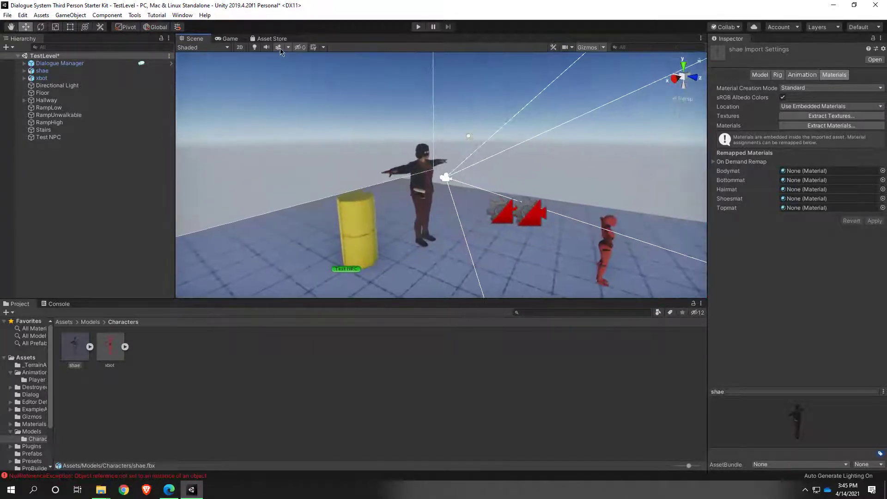
left_click(279, 48)
key("w")
right_click_drag(342, 131, 303, 159)
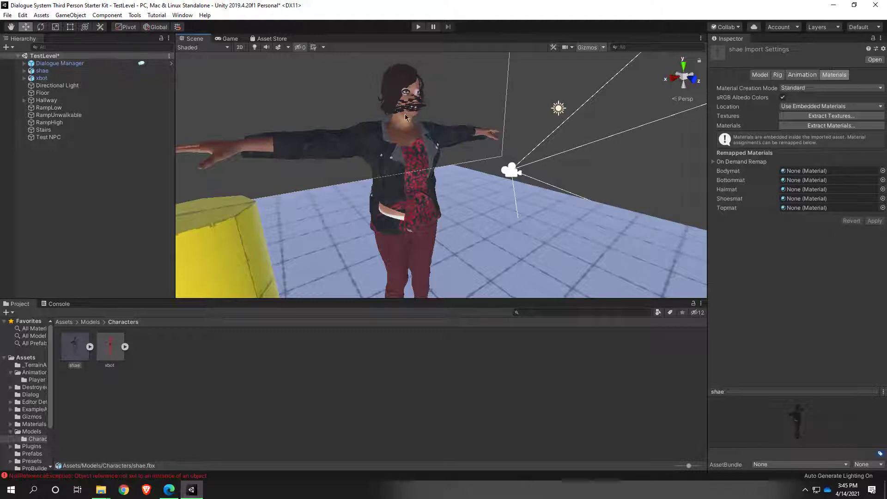
Step: Start extracting shae's materials and browse to the project's Assets/Materials folder, checking inside the ShaeMaterials subfolder
left_click(818, 126)
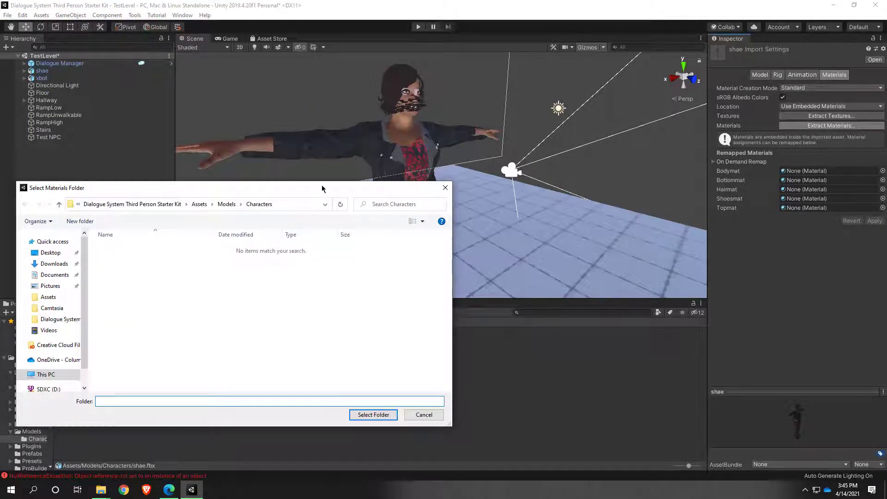
left_click_drag(323, 196, 366, 111)
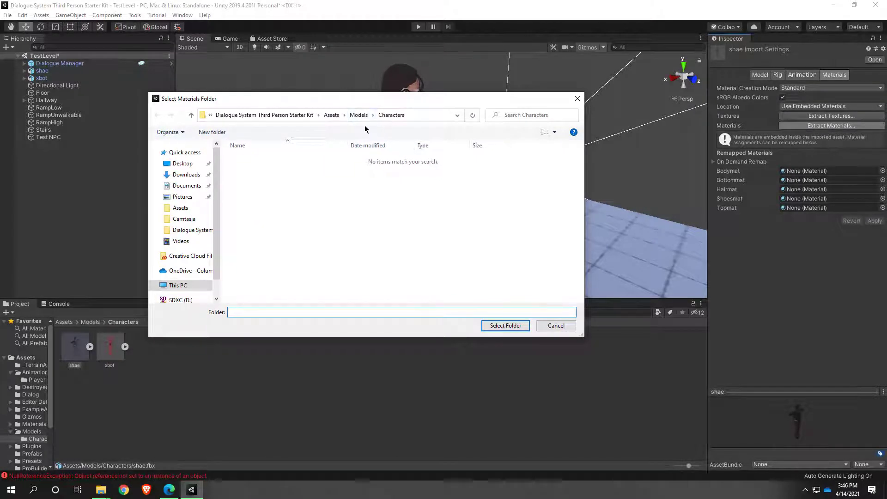
left_click(331, 116)
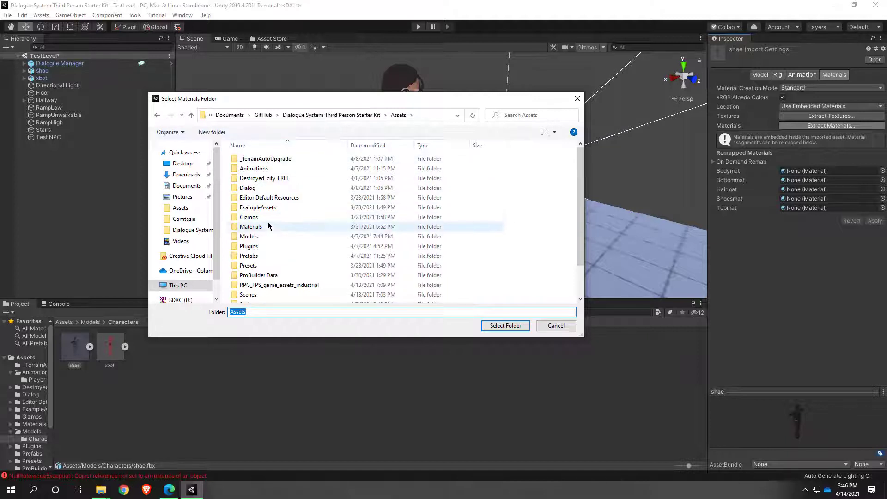
double_click(249, 227)
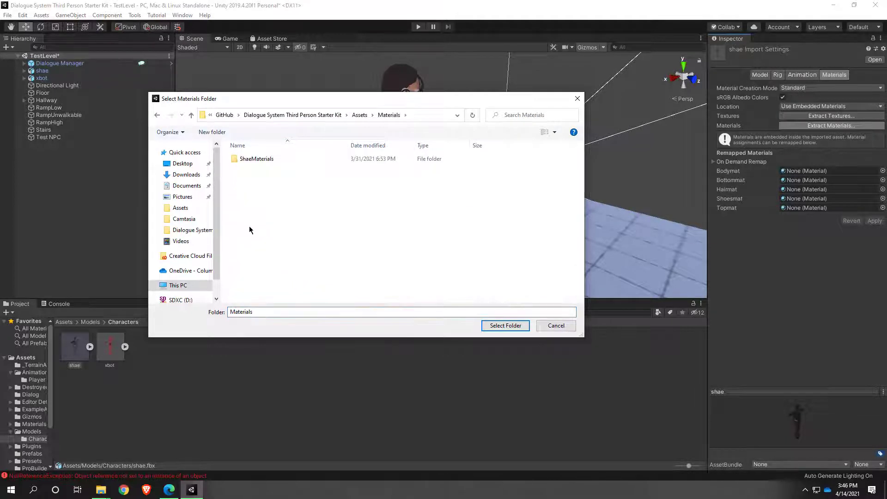
double_click(258, 159)
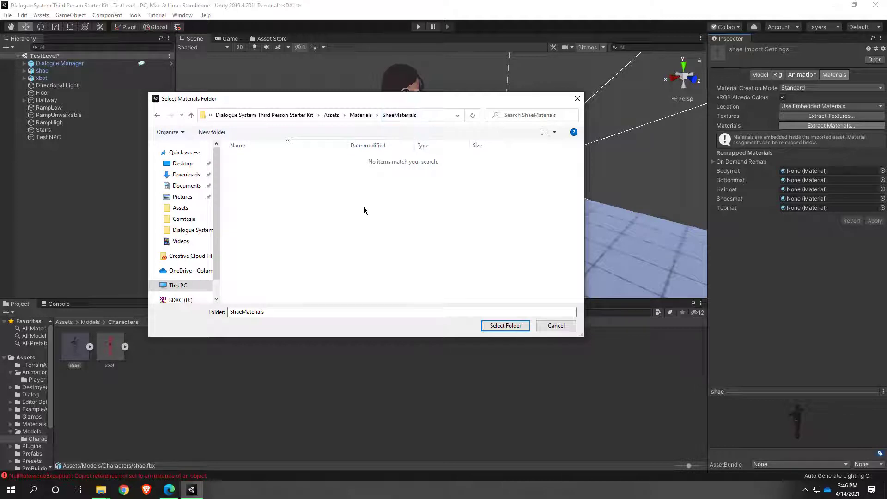
left_click(368, 120)
right_click(249, 201)
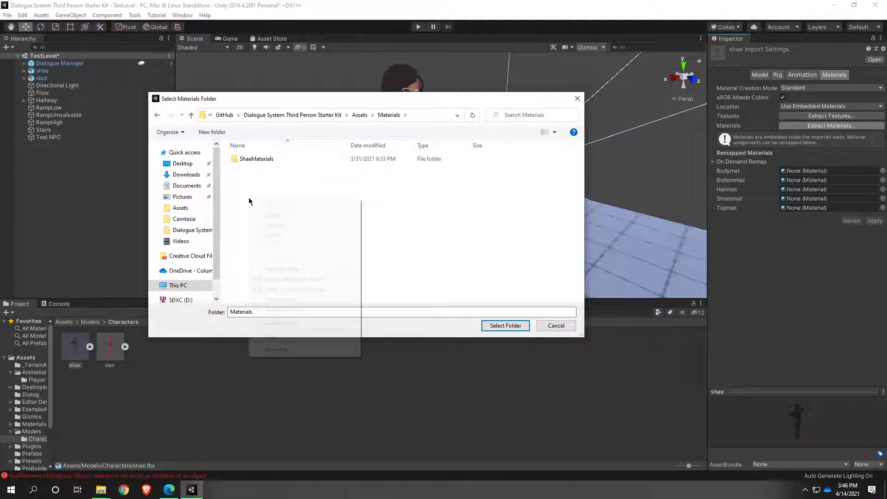
mouse_move(284, 337)
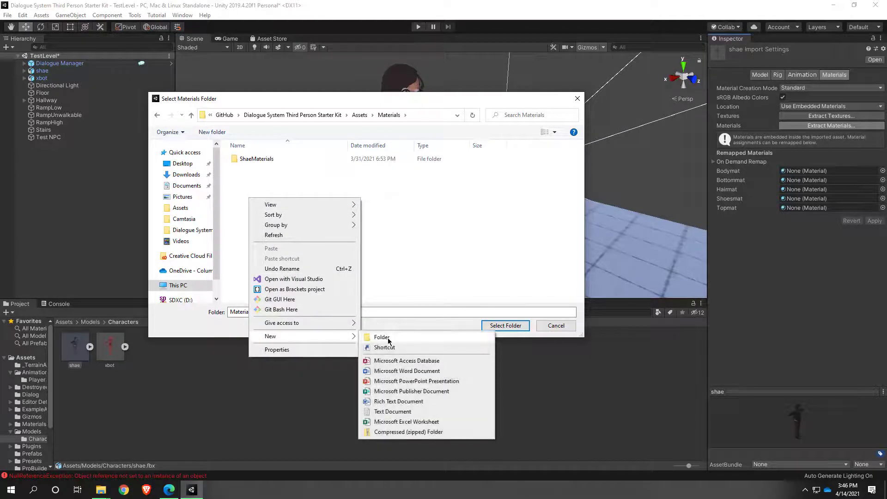
left_click(401, 251)
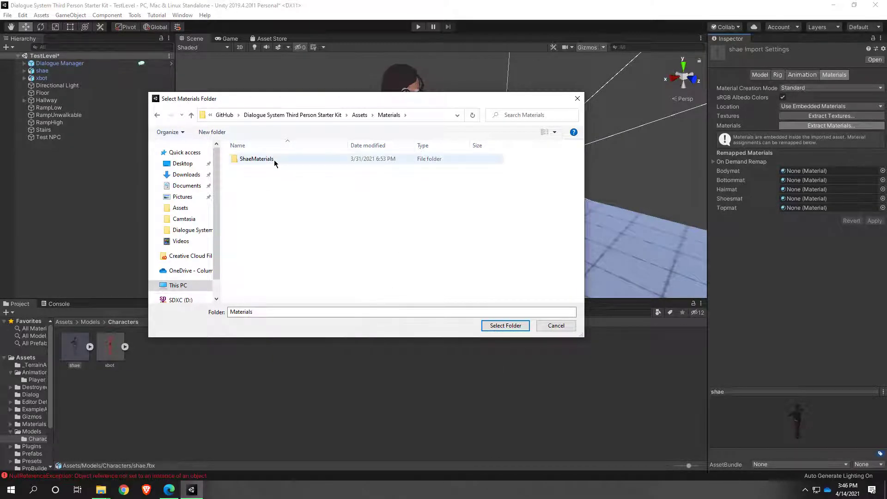
Step: Extract shae's materials into the Assets/Materials/ShaeMaterials folder and inspect the model from several angles in the scene view
double_click(272, 159)
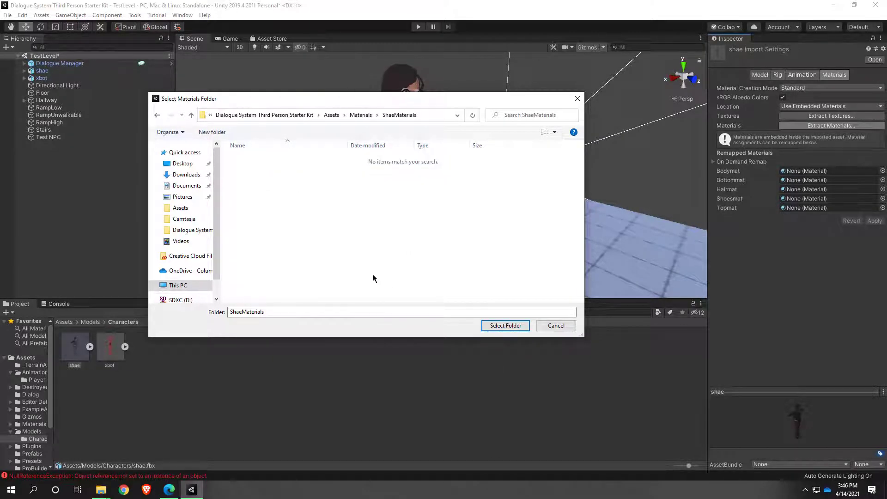
left_click(506, 326)
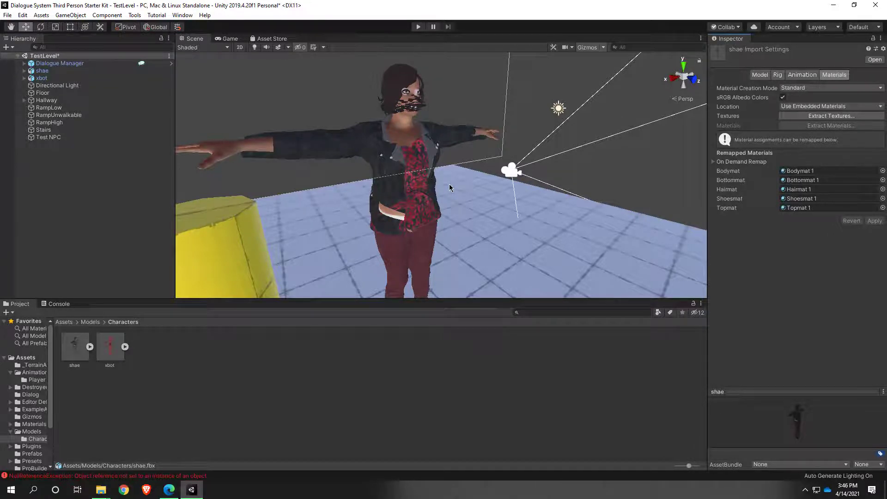
left_click_drag(450, 187, 431, 191, "alt")
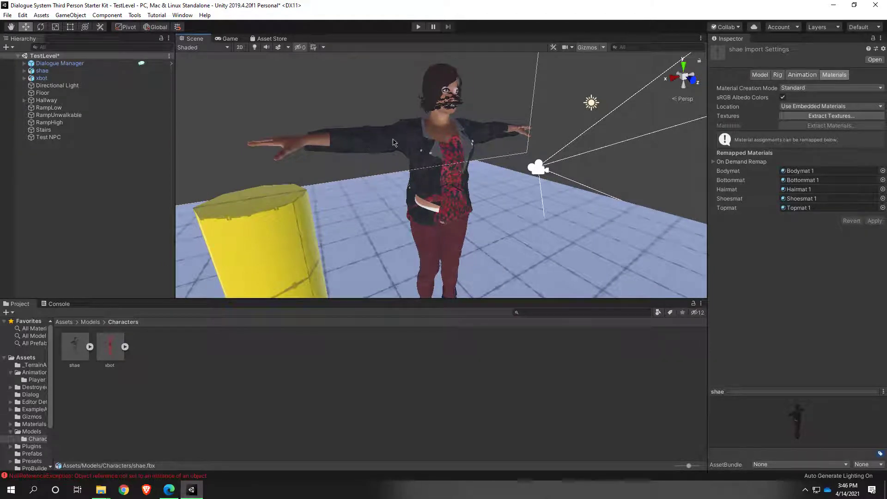
left_click_drag(438, 222, 402, 185, "alt")
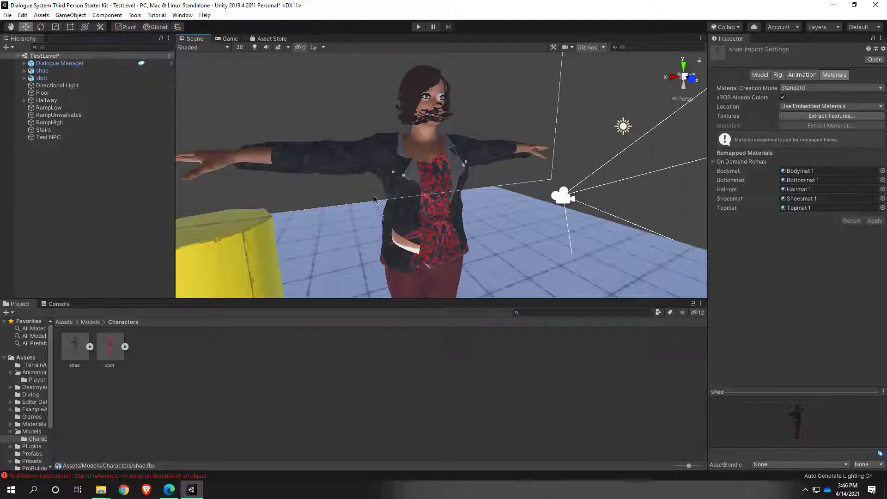
left_click_drag(405, 194, 445, 212, "alt")
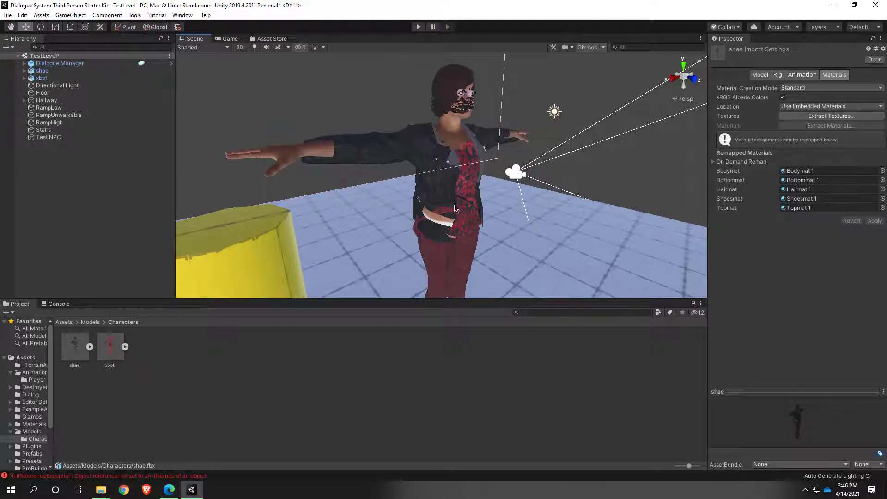
Step: Show the contents of the project's Assets/Materials/ShaeMaterials folder as a compact name list
left_click(25, 358)
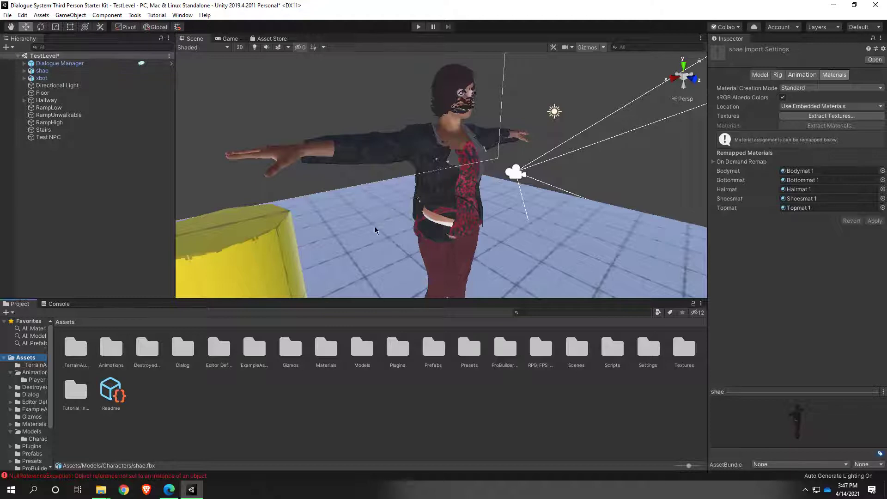
double_click(326, 350)
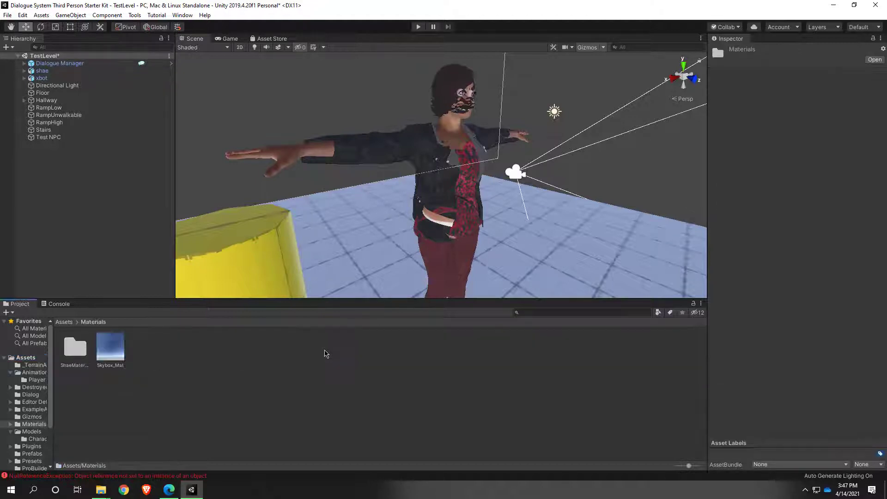
double_click(69, 351)
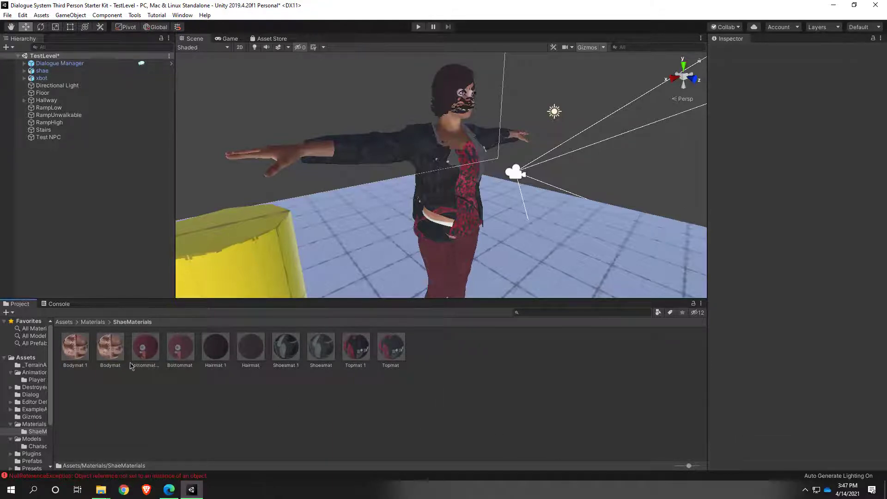
left_click(75, 347)
left_click(110, 354, "ctrl")
left_click(161, 356)
mouse_move(686, 467)
left_mouse_down()
mouse_move(670, 467)
mouse_move(703, 466)
mouse_move(676, 466)
left_mouse_up()
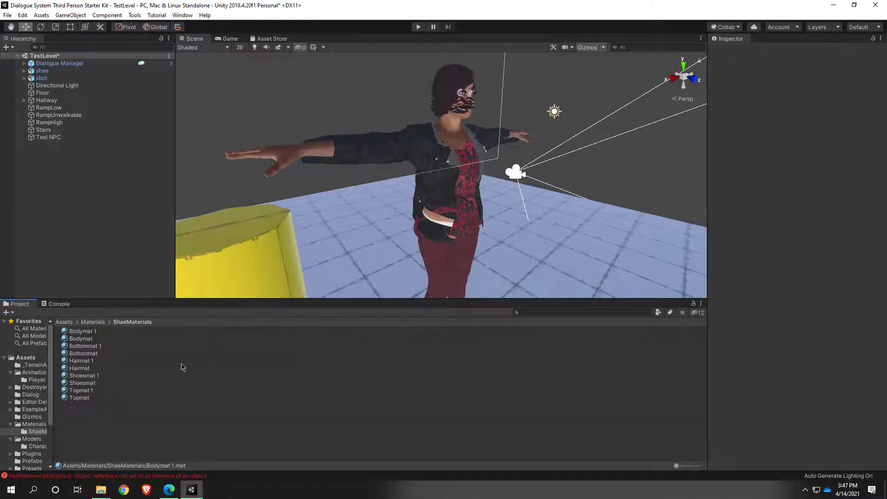
Step: Select all the materials in the ShaeMaterials folder, from Bodymat 1 through Topmat
left_click(95, 331)
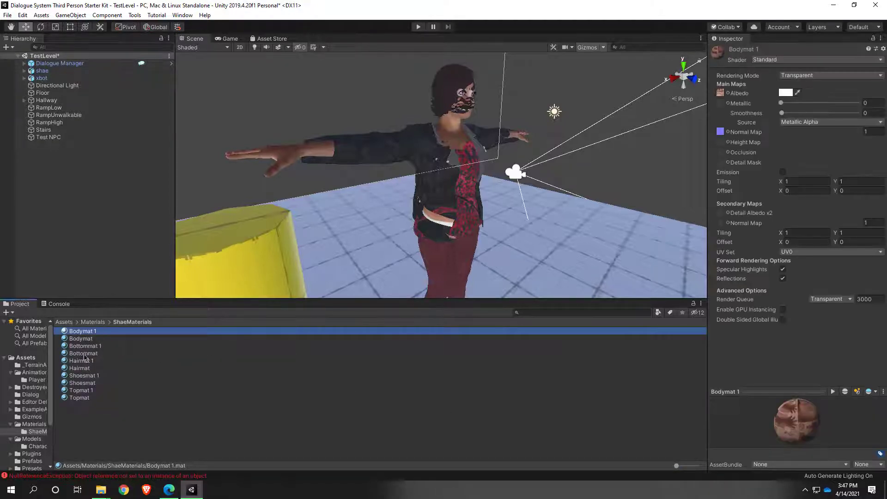
left_click(80, 398, "shift")
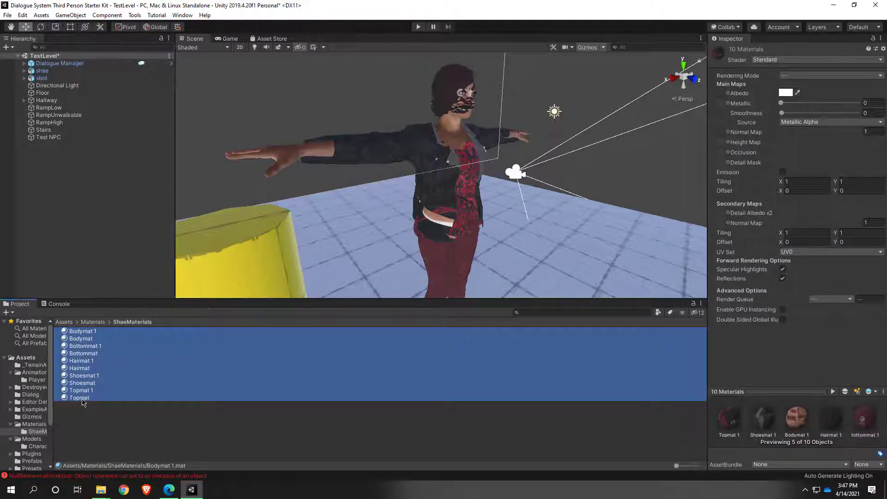
left_click(83, 339)
left_click(84, 331)
left_click(85, 398, "shift")
Step: Set the rendering mode of all the selected shae materials to Transparent
left_click(813, 75)
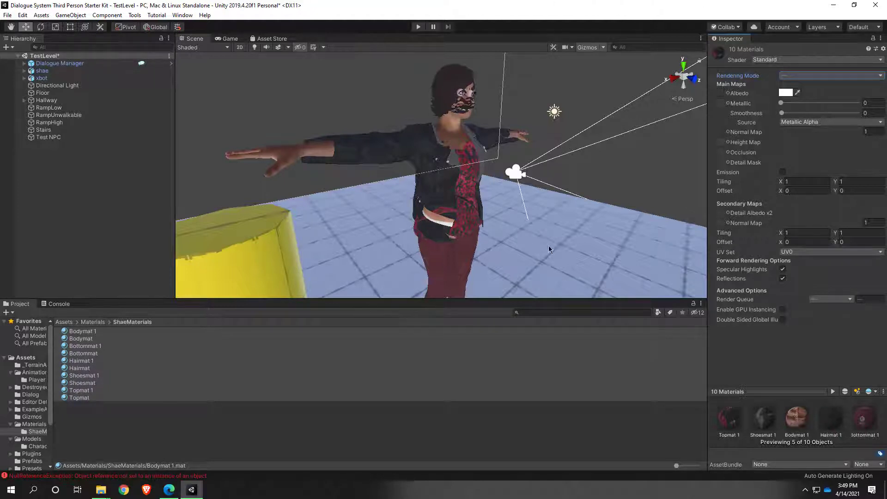
left_click(870, 77)
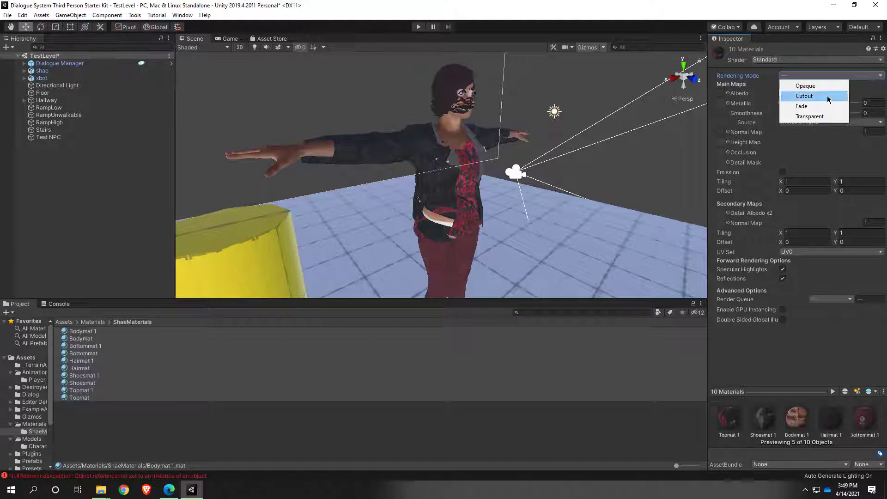
left_click(809, 116)
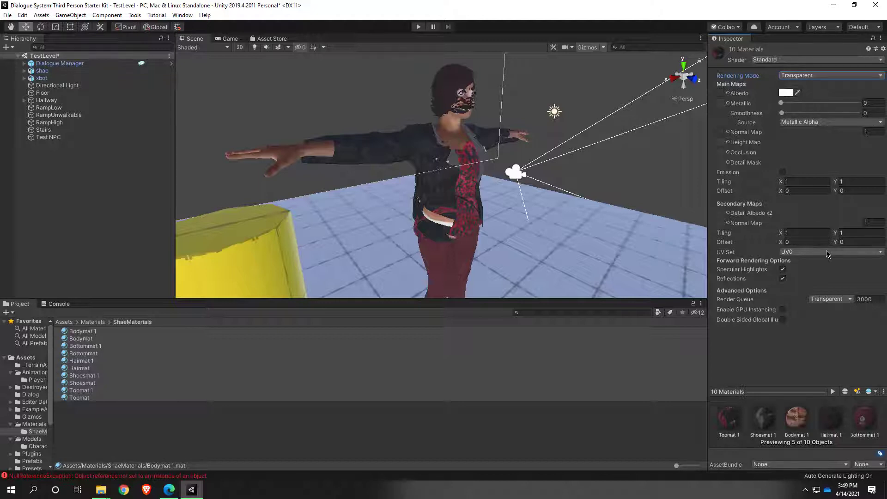
Step: Set the rendering mode of all the selected shae materials to Opaque and clear the selection
left_click(829, 77)
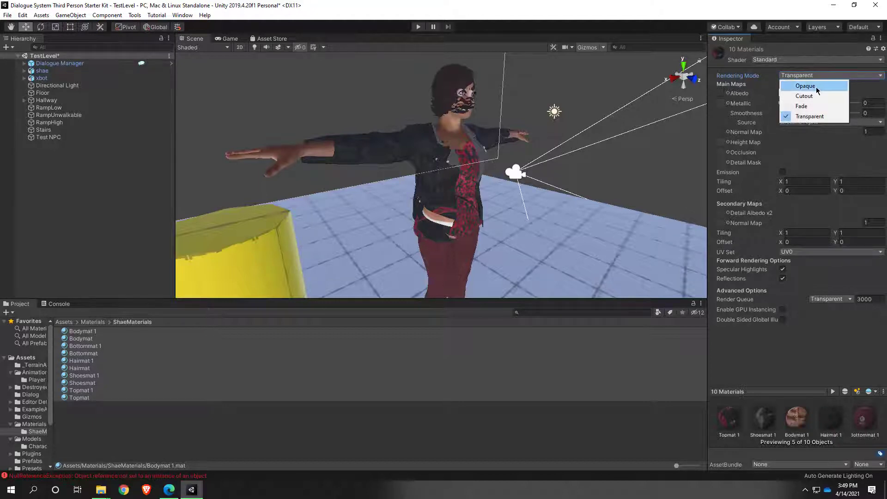
left_click(804, 86)
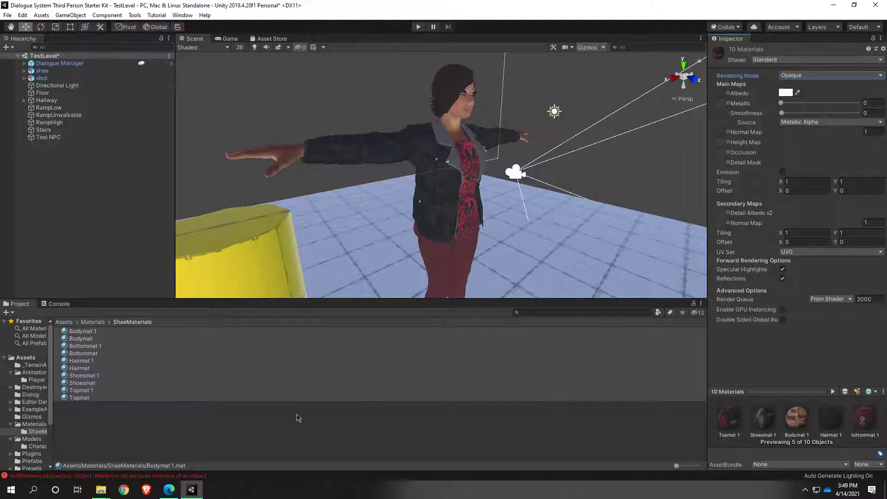
left_click(212, 421)
Step: Examine shae's face, hair and clothing up close and from different sides in the scene view
left_click_drag(505, 241, 560, 285, "alt")
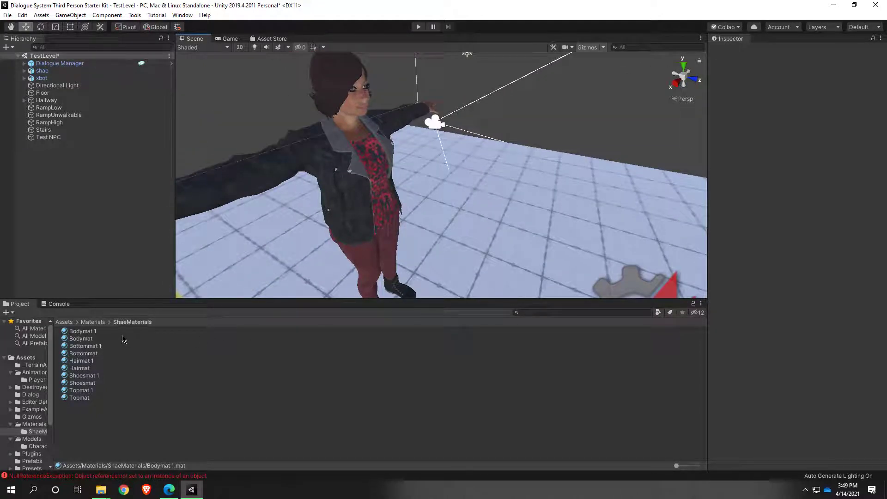
left_click(25, 358)
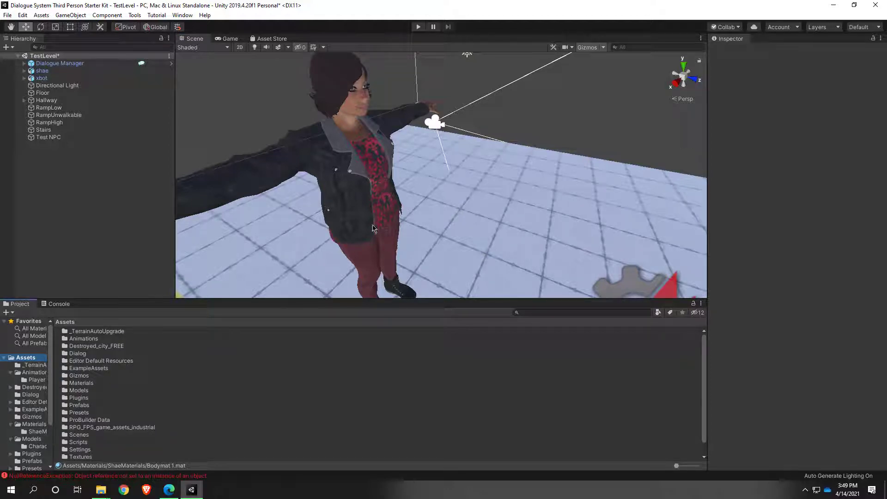
left_click_drag(374, 228, 334, 217, "alt")
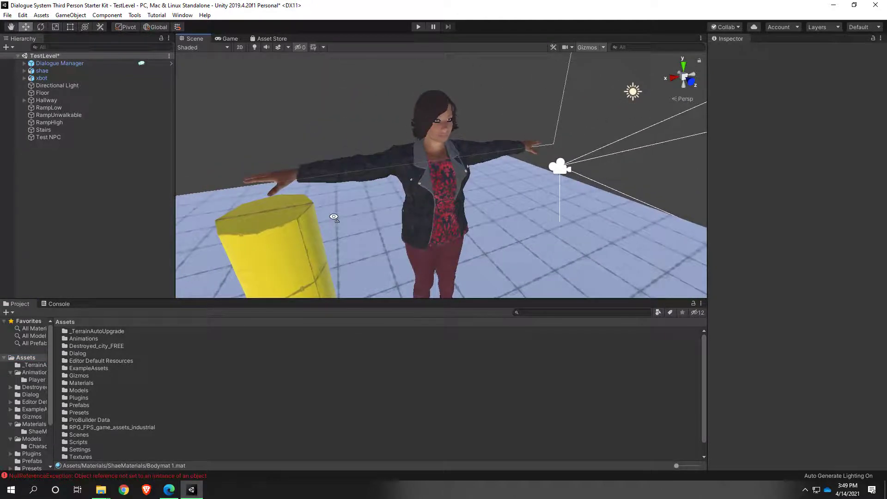
left_click(414, 207)
key("f")
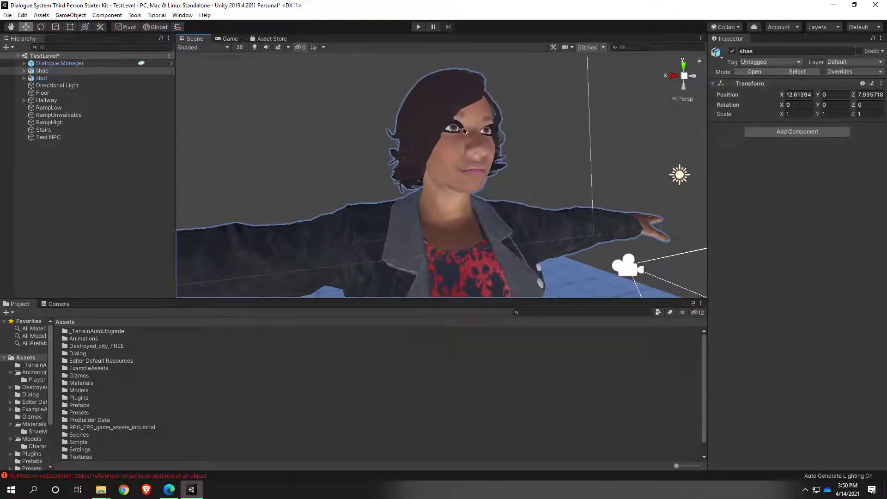
scroll(457, 157, "down", 5)
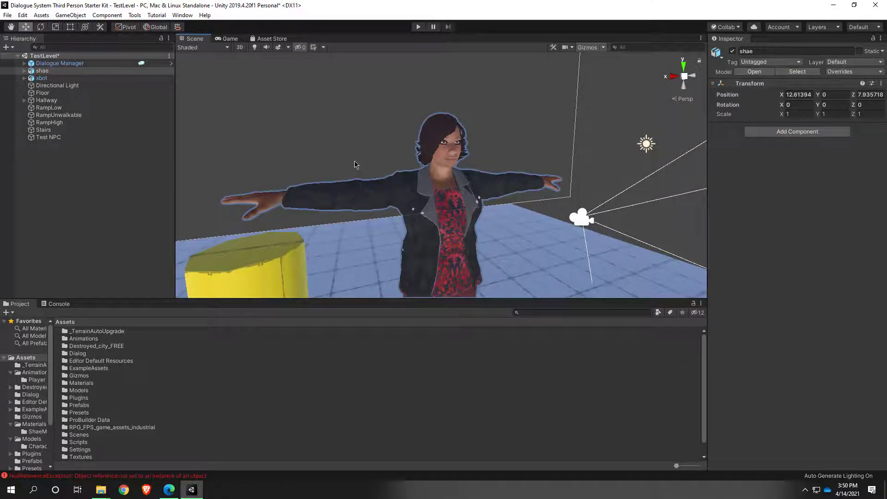
left_click_drag(358, 165, 520, 204, "alt")
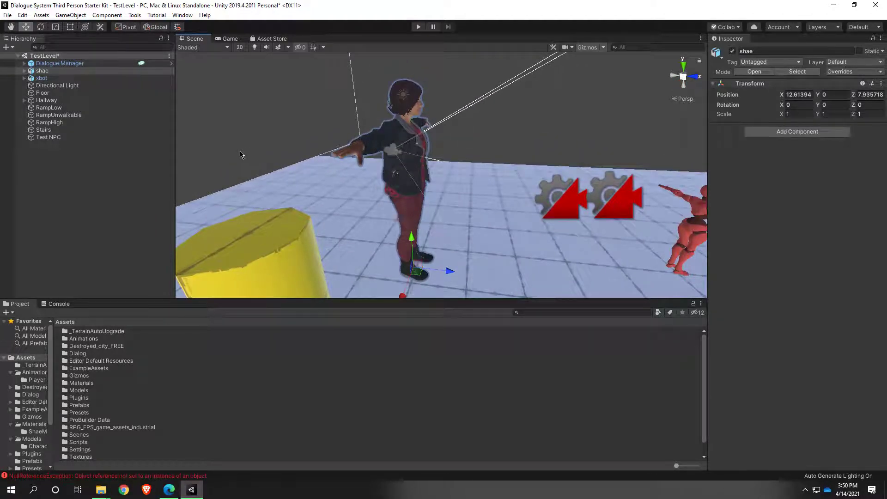
Step: Move xbot across the floor to stand beside shae near the Test NPC barrel, at about X 14.25, Z 7.95
key("s")
right_click_drag(374, 204, 485, 179)
key("w")
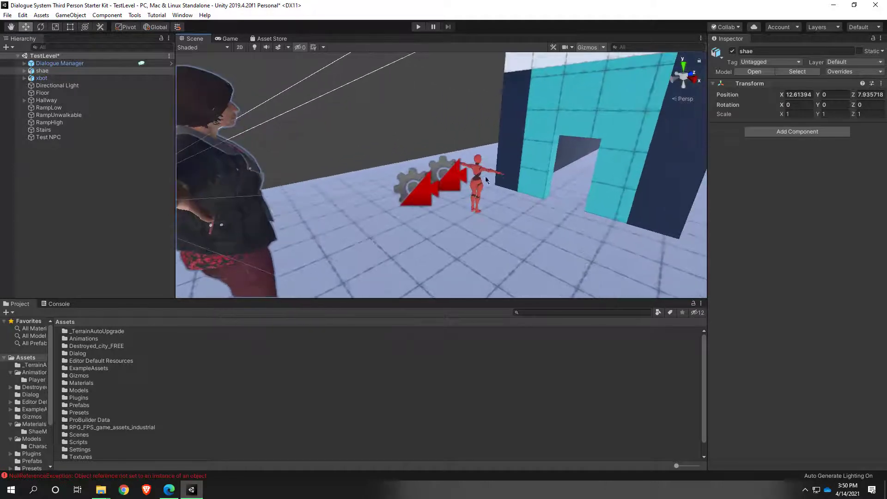
scroll(468, 211, "down", 5)
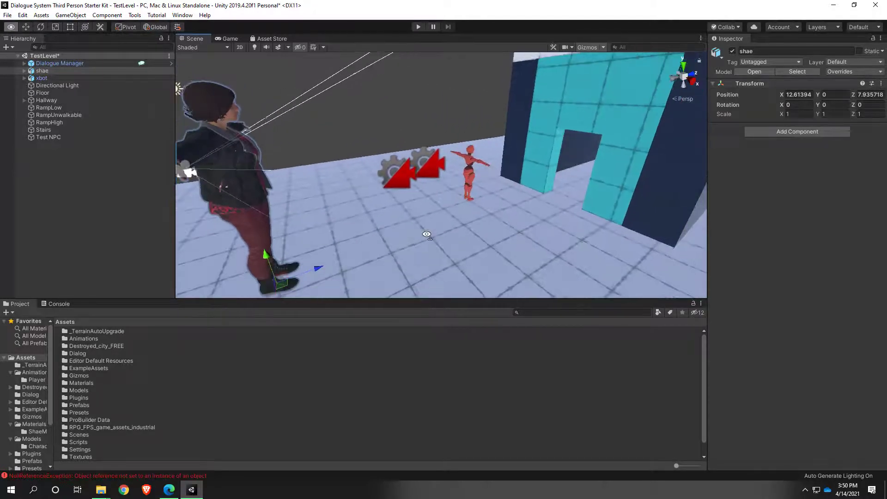
right_click_drag(401, 242, 337, 236)
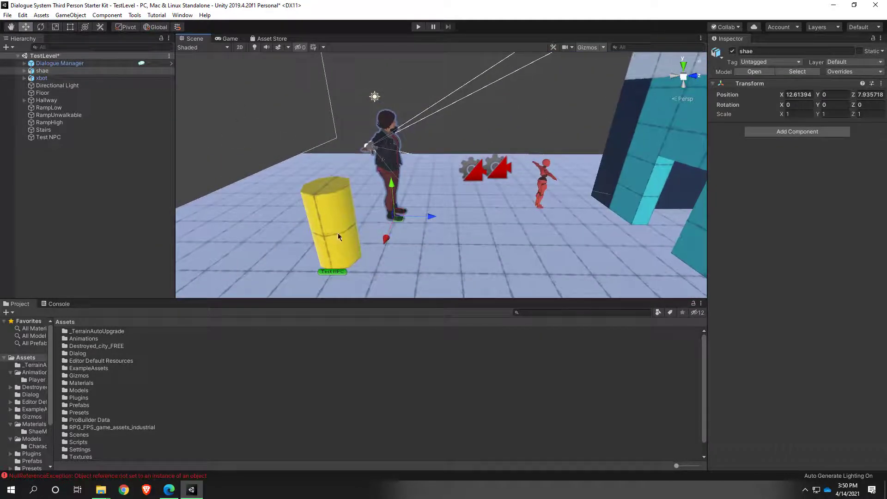
right_click_drag(470, 218, 362, 217)
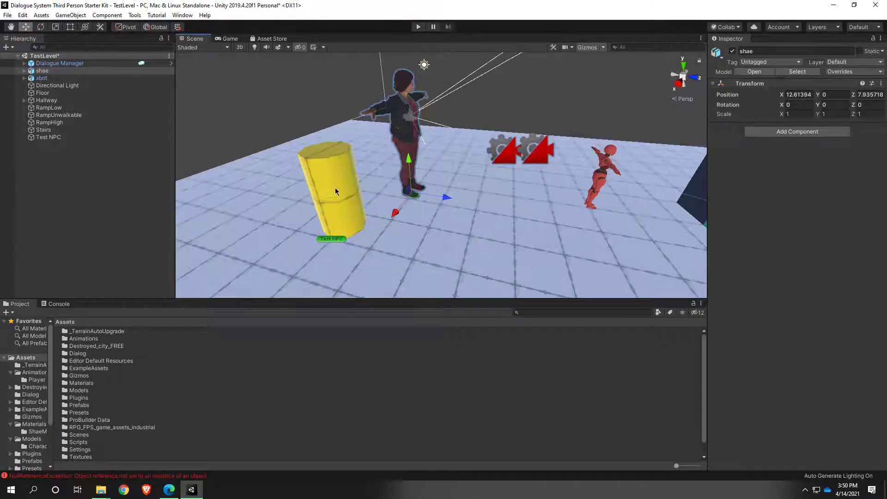
right_click_drag(364, 248, 466, 222)
left_click(557, 206)
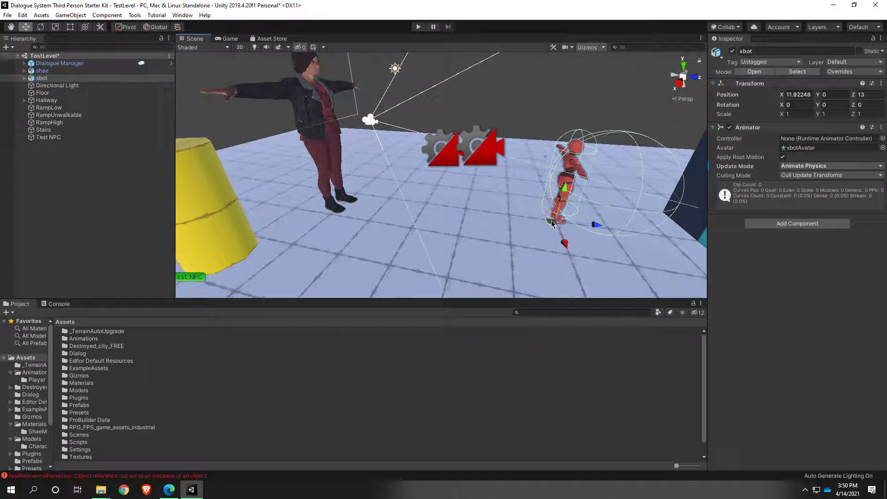
left_click_drag(557, 225, 269, 253)
right_click_drag(312, 269, 154, 229)
key("w")
key("s")
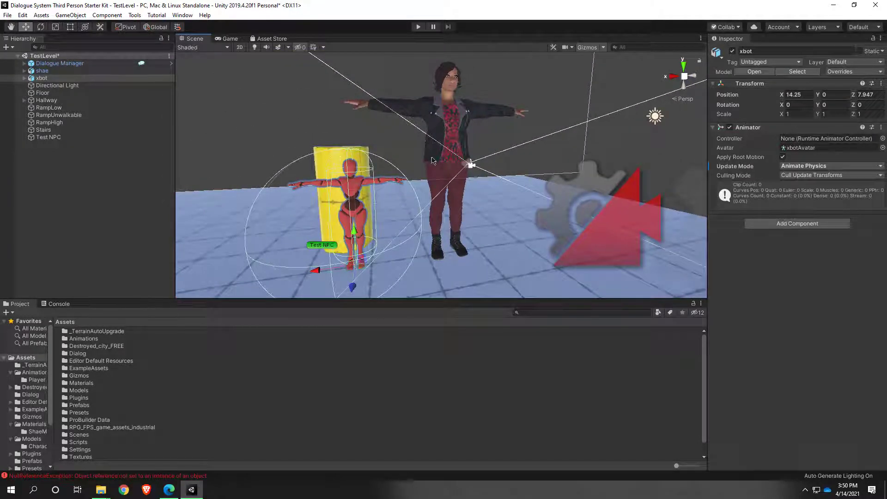
Step: Open the Characters folder inside Models in the project assets
left_click(44, 71)
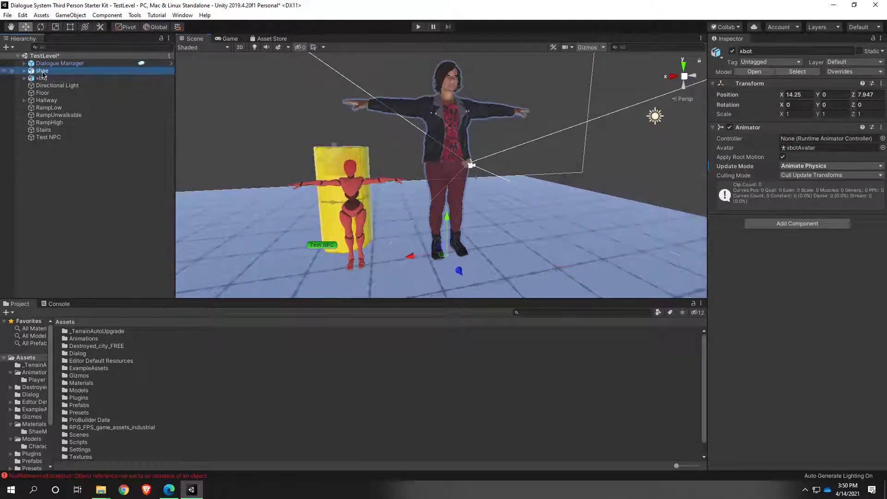
left_click(797, 114)
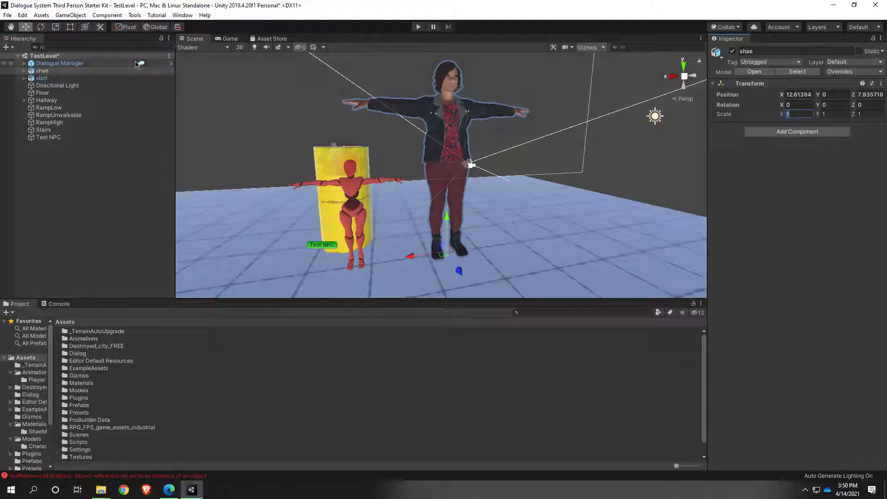
left_click(60, 72)
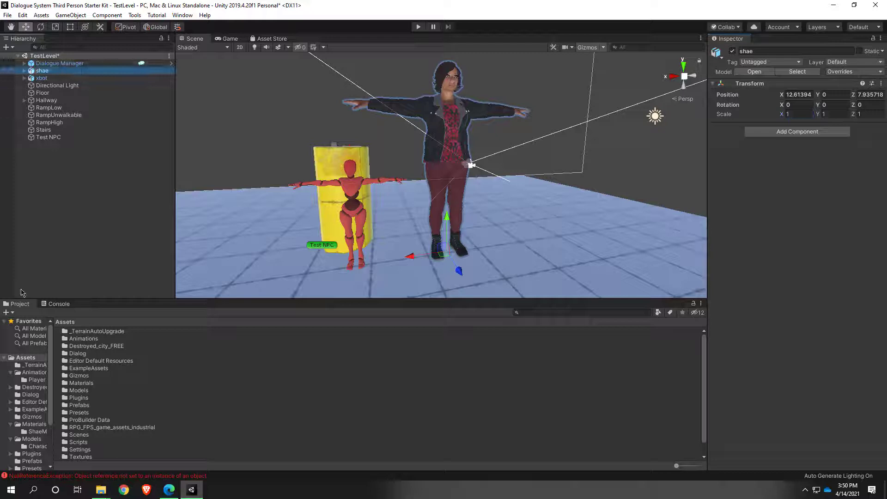
left_click(27, 358)
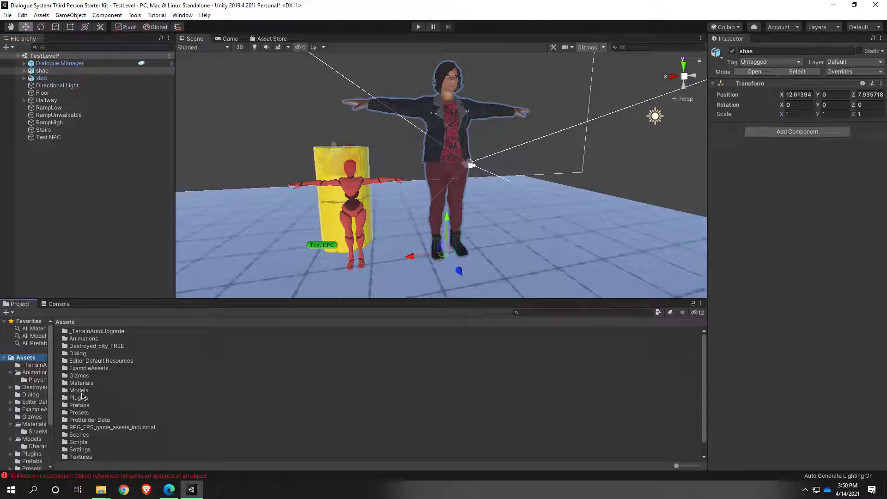
double_click(77, 390)
double_click(82, 332)
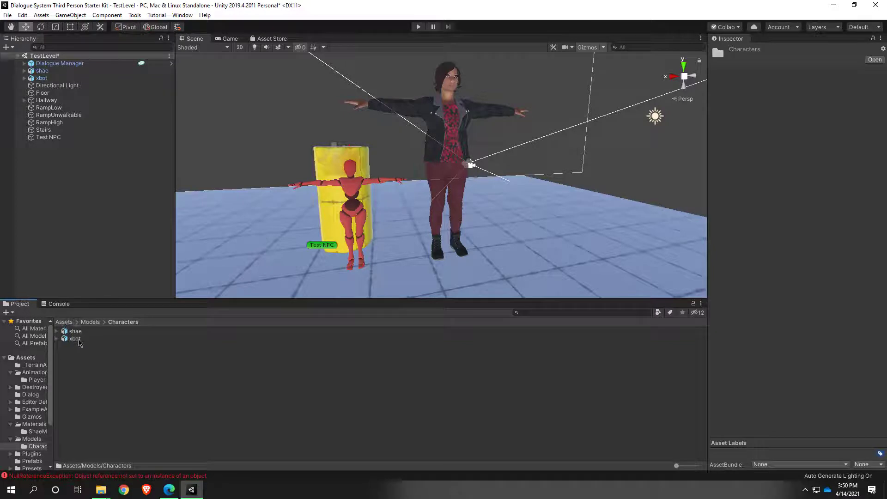
Step: Place a second shae model on the floor near the Test NPC barrel and delete that copy again
left_click_drag(75, 331, 237, 261)
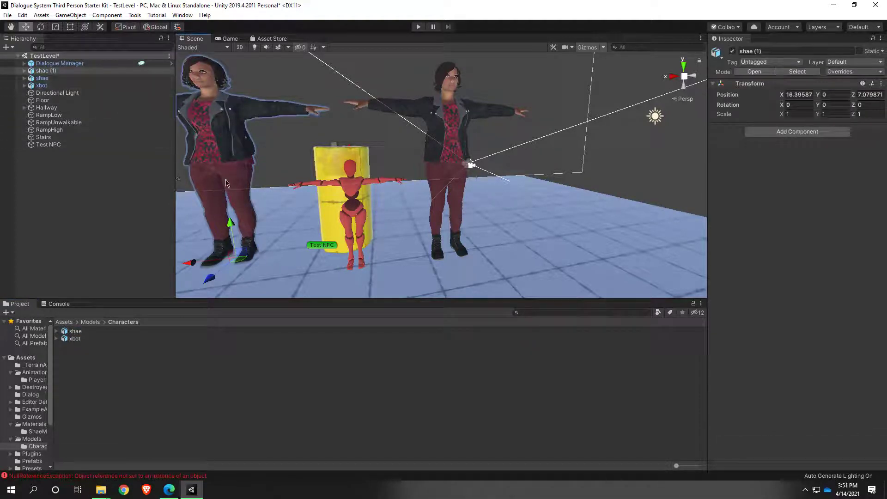
left_click(61, 64)
left_click(70, 72)
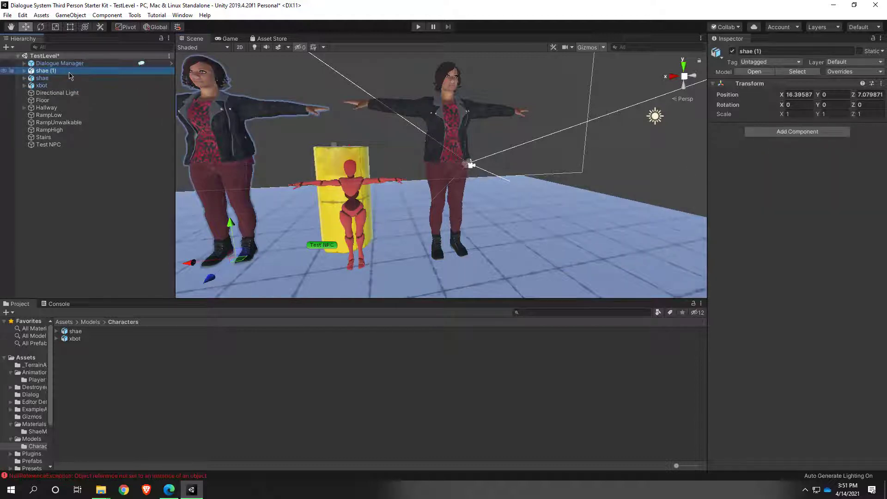
key("Delete")
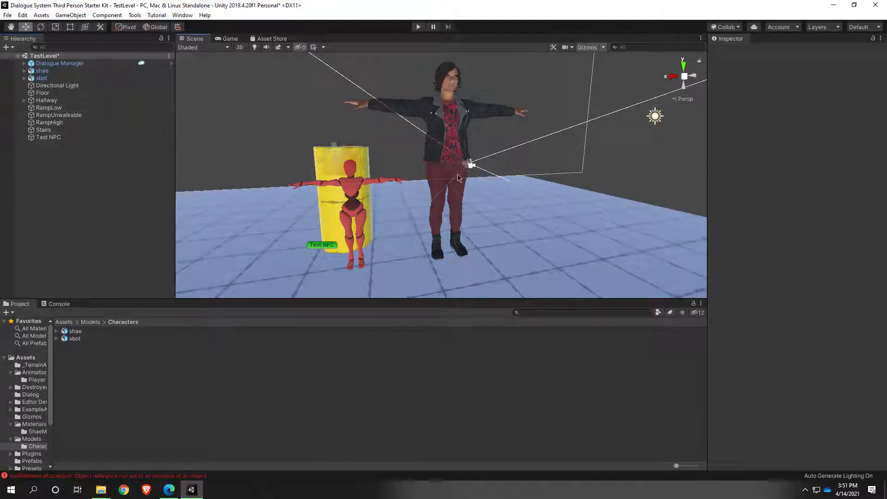
Step: Set the scale of the original shae to 0.5 on the X, Y and Z axes
left_click(458, 178)
left_click(799, 115)
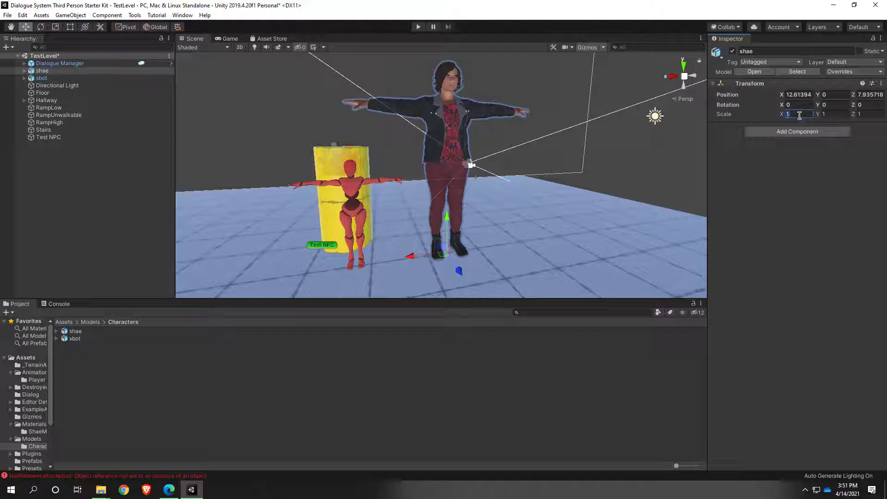
type(".5")
key("Tab")
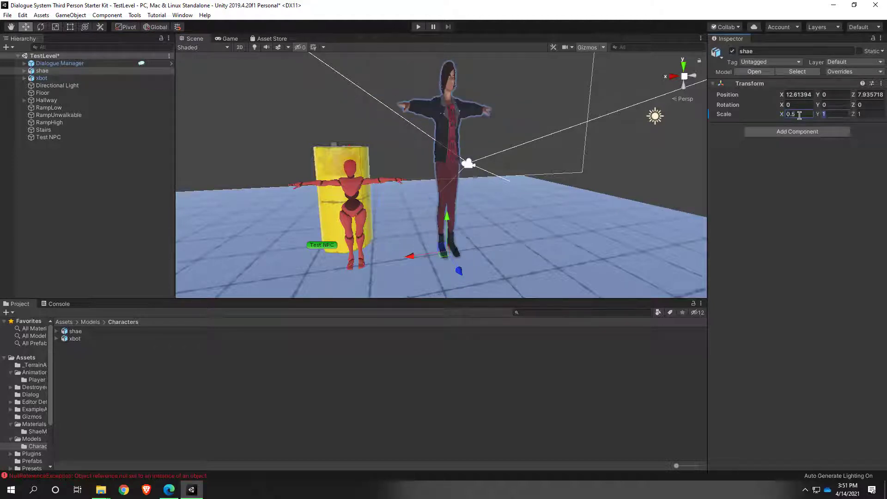
type(".5")
key("Tab")
type(".5")
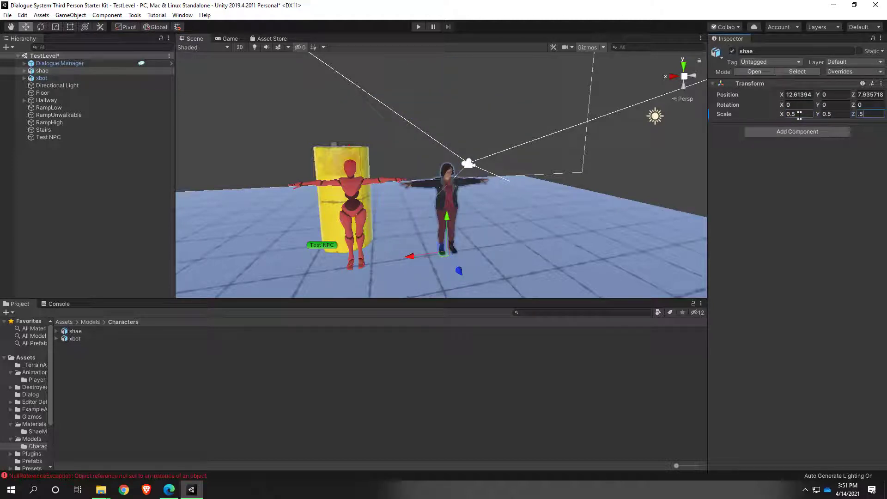
Step: Move shae along the X axis to stand close beside xbot near the Test NPC barrel, at about X 15.29
right_click_drag(614, 203, 510, 206)
key("w")
key("s")
key("w")
key("d")
left_click_drag(504, 245, 325, 253)
key("a")
right_click_drag(325, 254, 427, 250)
key("w")
left_click_drag(401, 248, 369, 241)
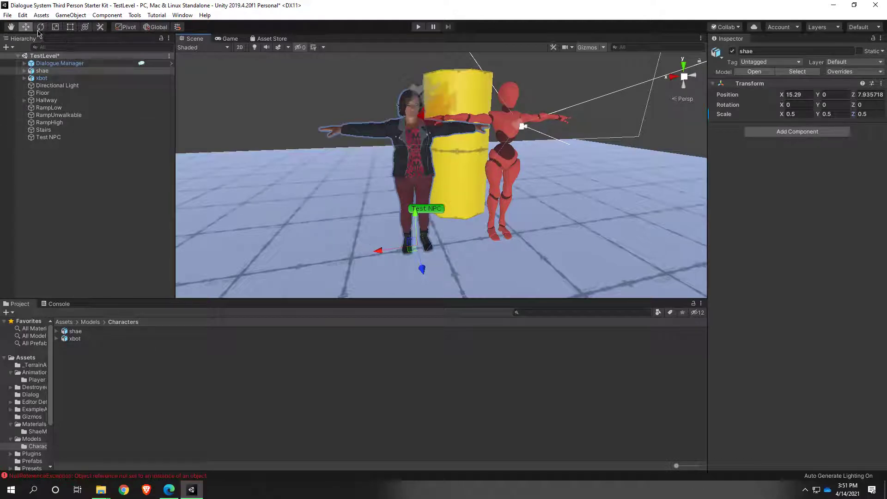
Step: Scale shae uniformly with the Scale tool to about 0.516 so its height matches xbot
left_click(55, 26)
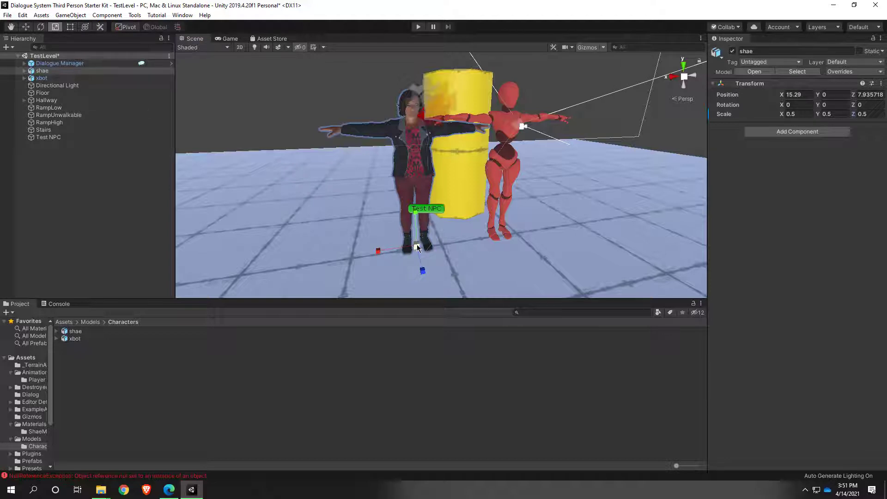
mouse_move(376, 250)
left_mouse_down()
mouse_move(194, 277)
mouse_move(374, 253)
left_mouse_up()
left_click_drag(415, 248, 468, 197)
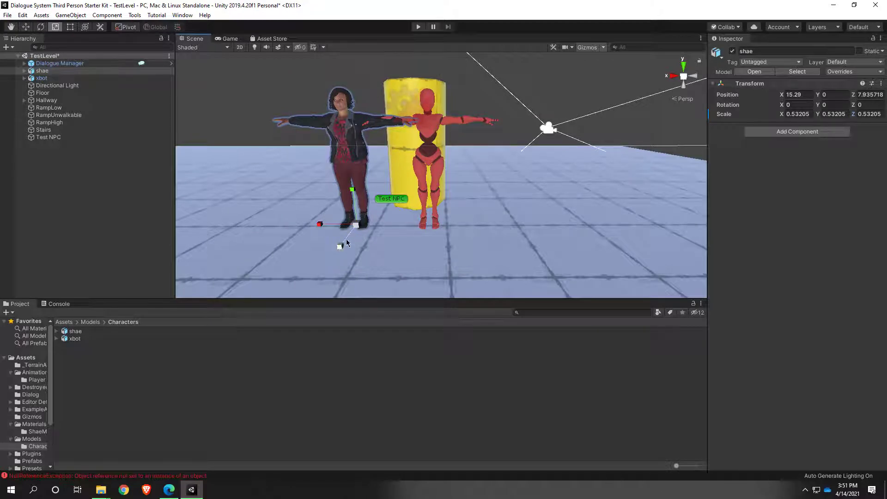
left_click_drag(355, 225, 355, 226)
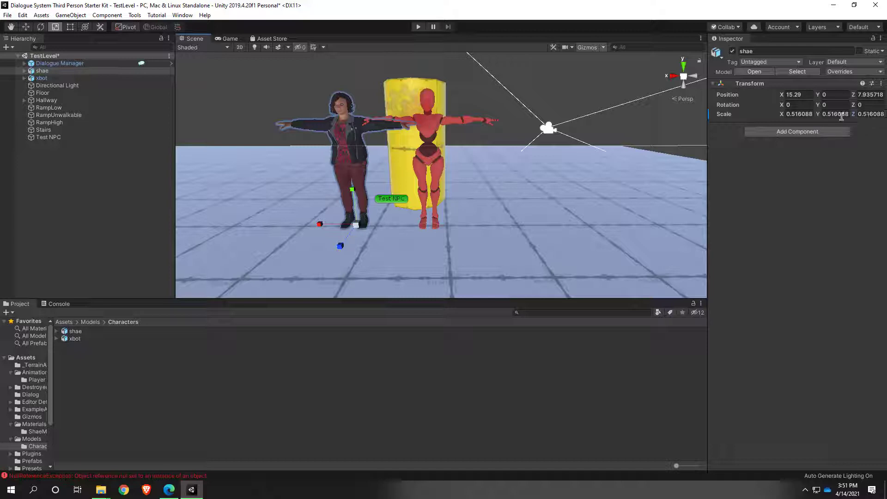
Step: Compare the height and proportions of shae and xbot from different distances and angles in the scene view
left_click_drag(683, 148, 602, 151, "alt")
key("w")
right_click_drag(603, 151, 605, 152)
key("s")
key("a")
key("d")
key("d")
key("d")
key("w")
key("s")
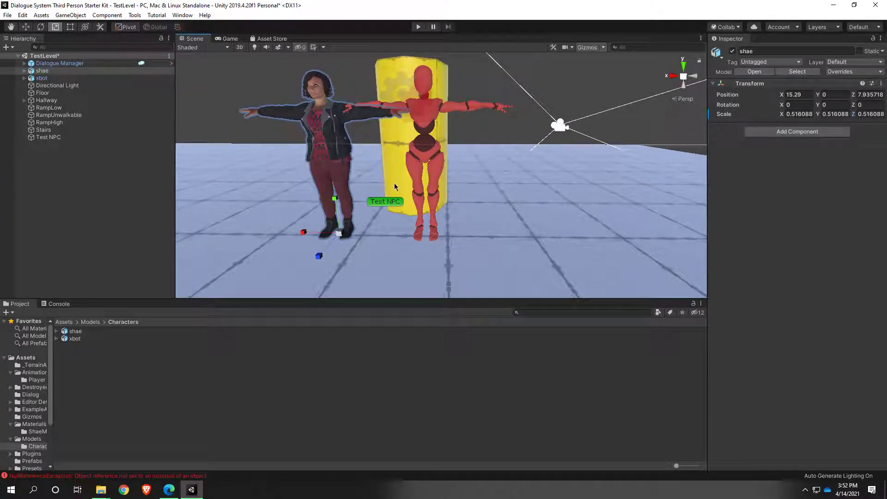
key("w")
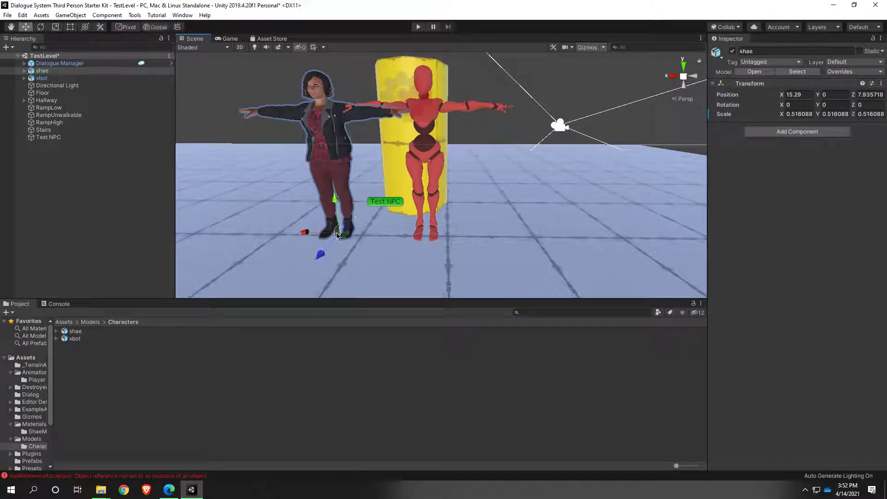
key("s")
right_click_drag(390, 239, 411, 255)
key("a")
key("d")
key("w")
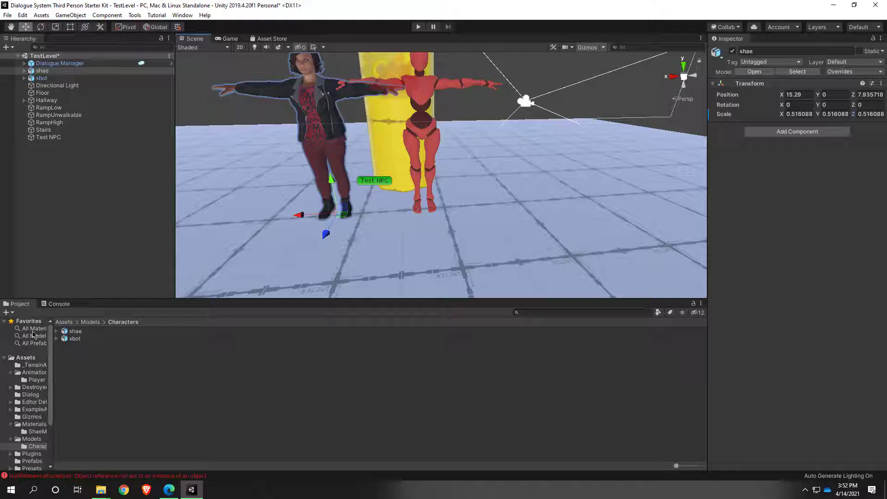
right_click_drag(298, 199, 368, 169)
key("s")
key("a")
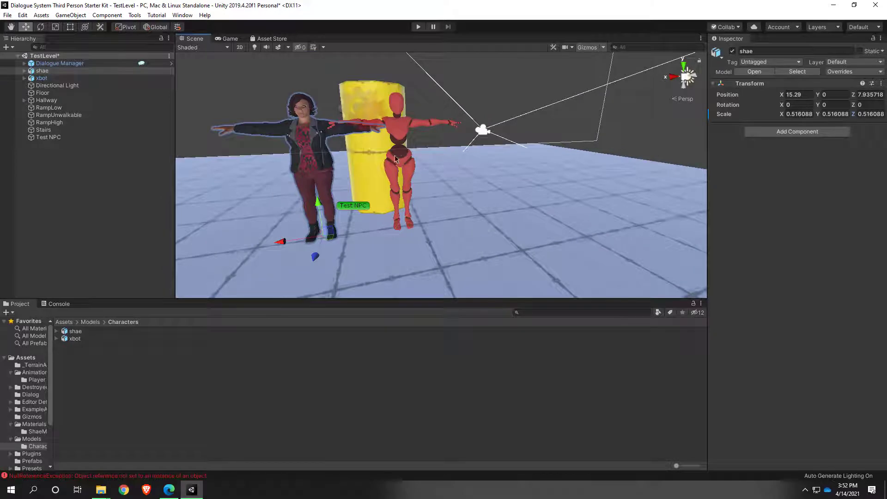
Step: Play-test the level, walk the player character up to shae and the barrel to compare sizes, and stop the test
key("ctrl+p")
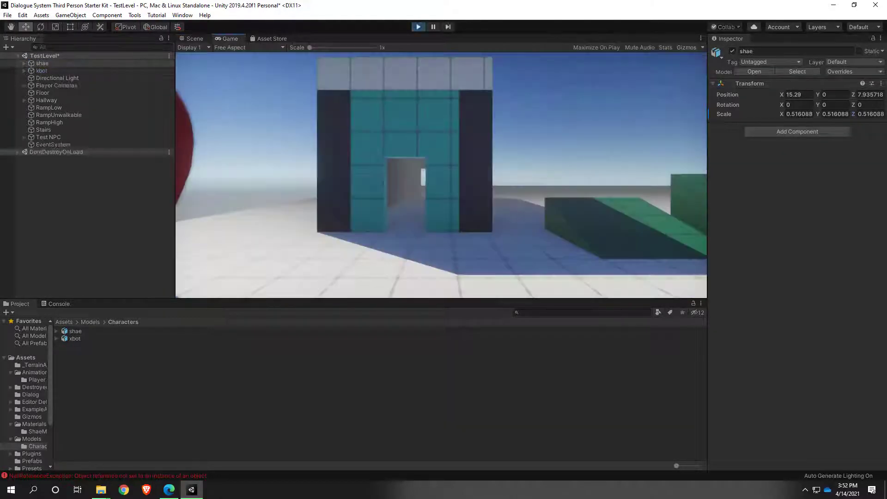
key("w")
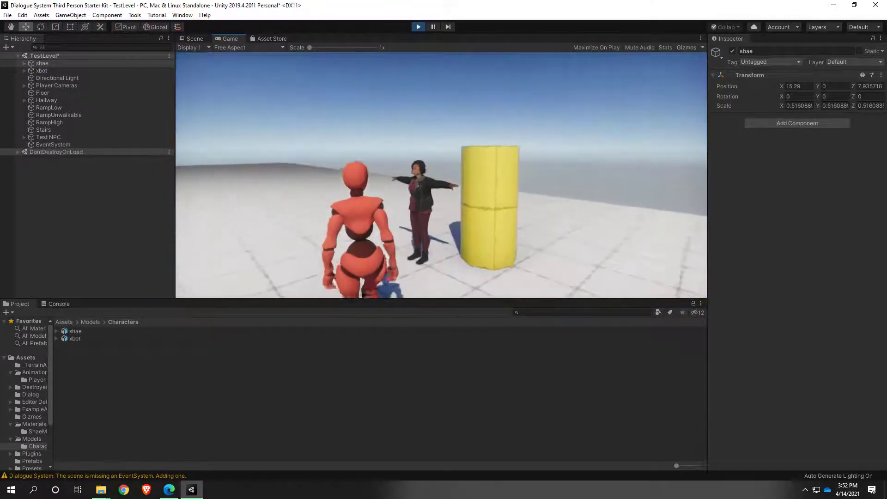
key("w")
key("w")
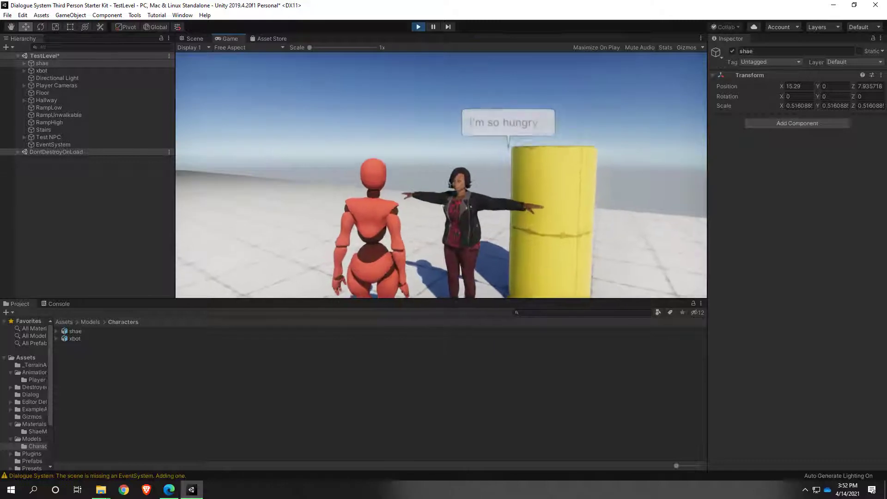
left_click(419, 27)
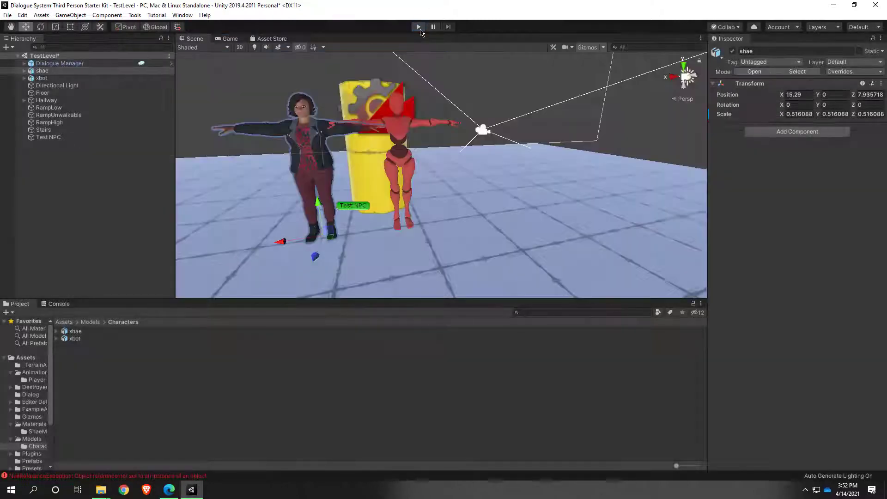
Step: Move shae along the X axis to the other side of xbot, at about X 11.69, and expand xbot's child objects
left_click_drag(299, 242, 582, 256)
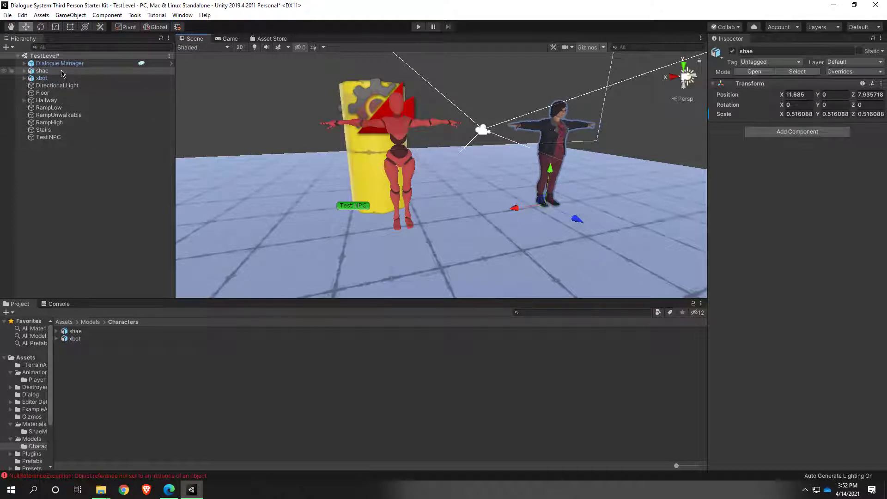
left_click(24, 79)
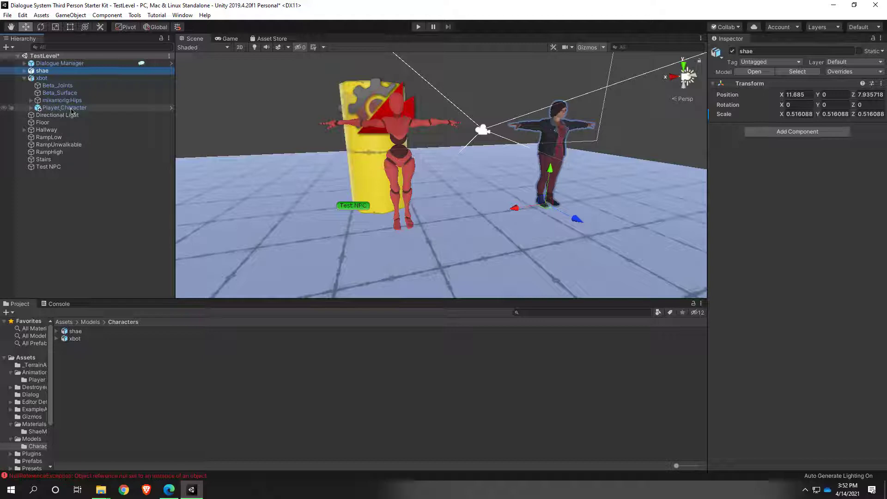
Step: Place a second xbot from the Characters folder in the scene and compare its child objects with those of shae and the original xbot
left_click_drag(74, 339, 267, 254)
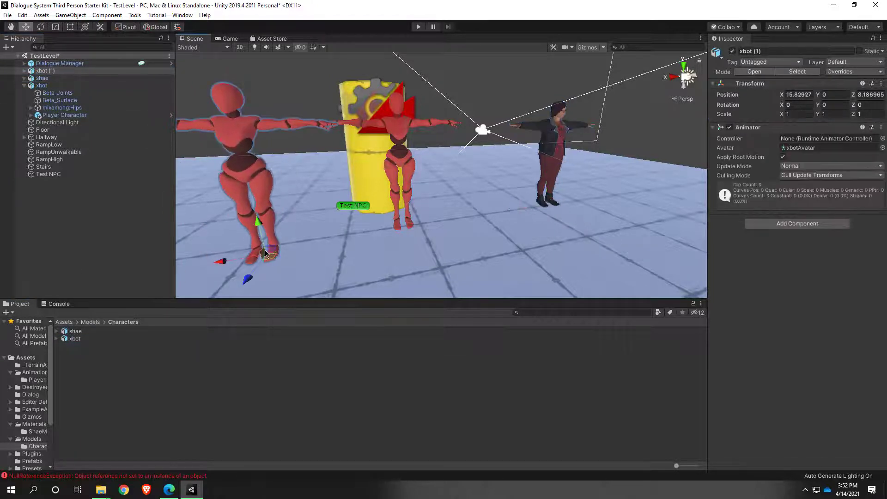
left_click(55, 70)
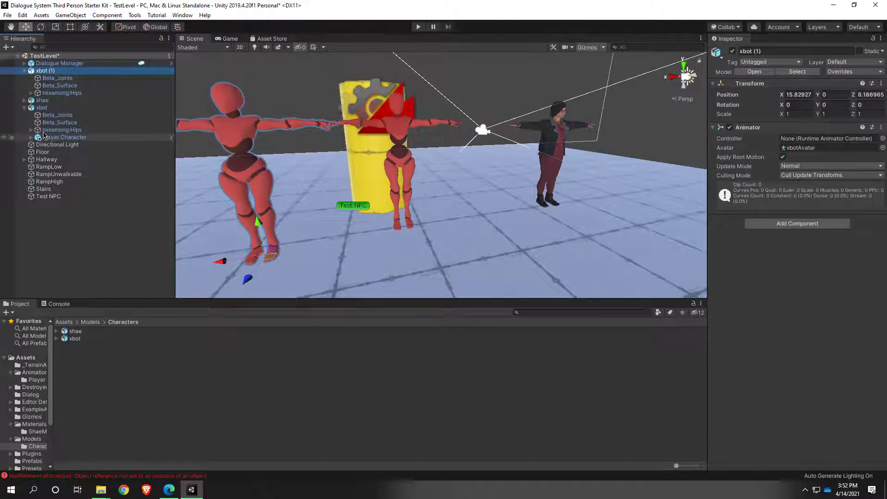
left_click(24, 108)
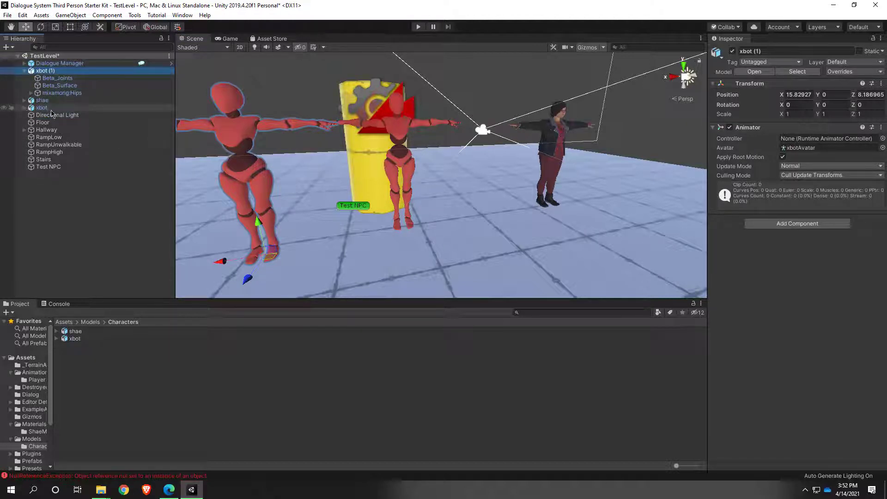
left_click(42, 100)
left_click(24, 100)
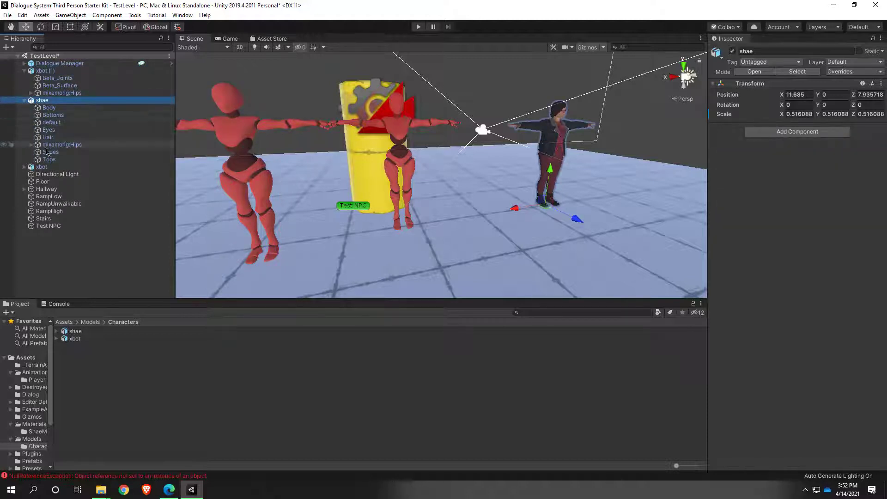
left_click(24, 100)
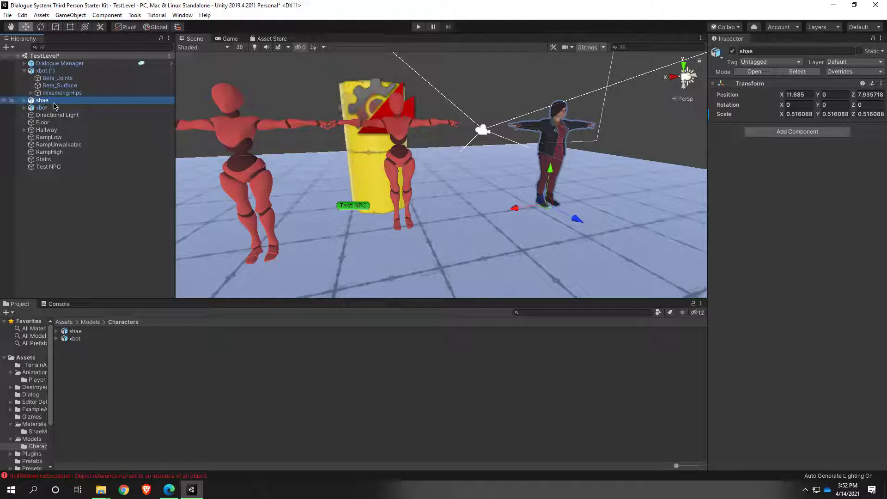
left_click(47, 108)
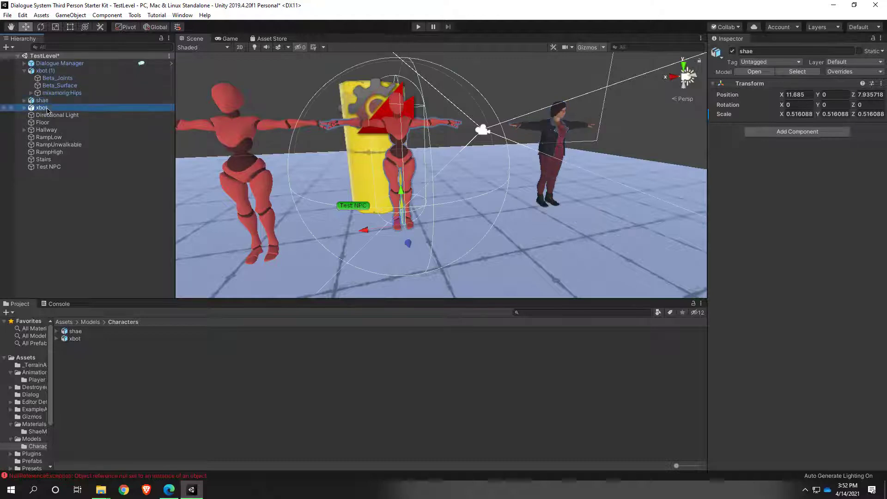
Step: Delete the duplicate xbot (1) from the scene
left_click(53, 72)
key("Delete")
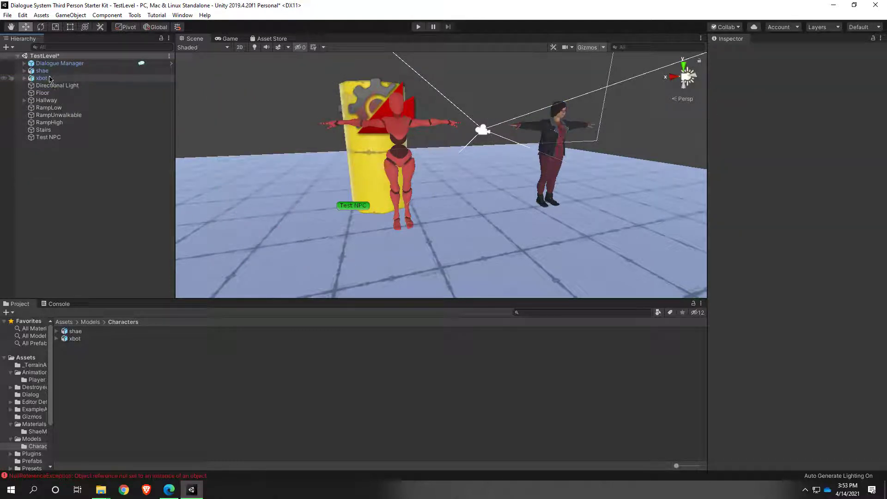
Step: Check the original xbot's child objects and deactivate xbot in the scene
left_click(25, 78)
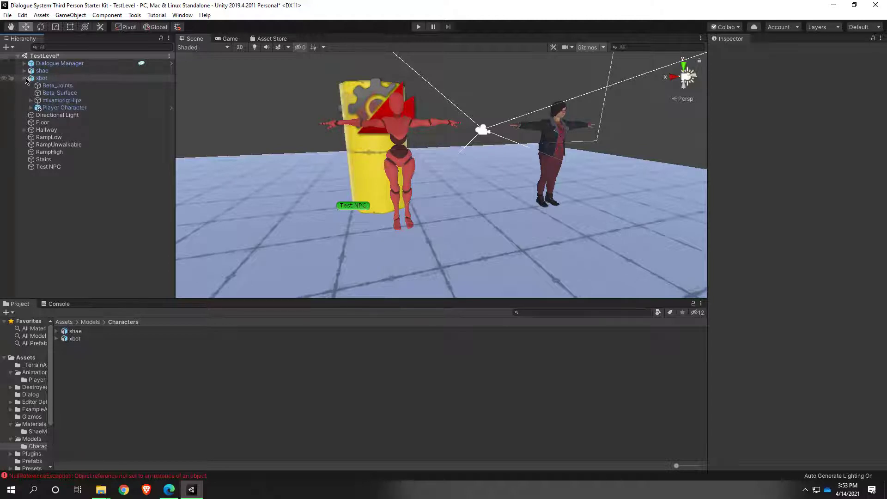
left_click(25, 78)
left_click(42, 78)
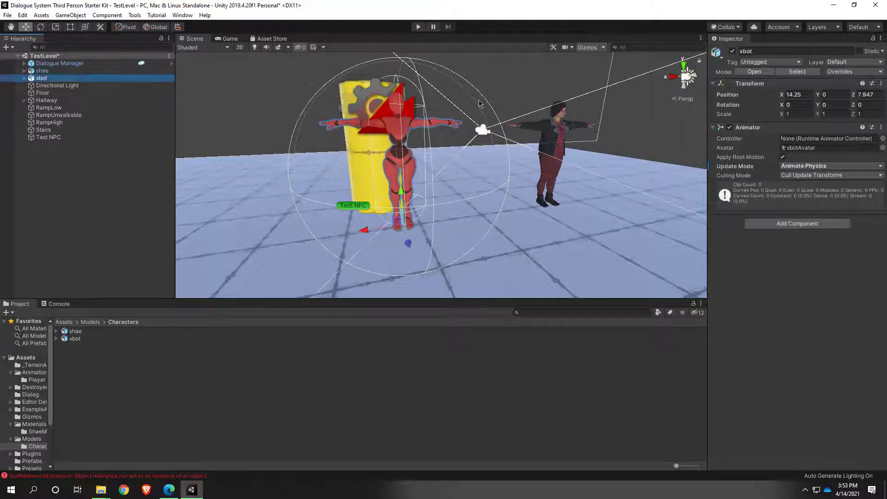
left_click(733, 53)
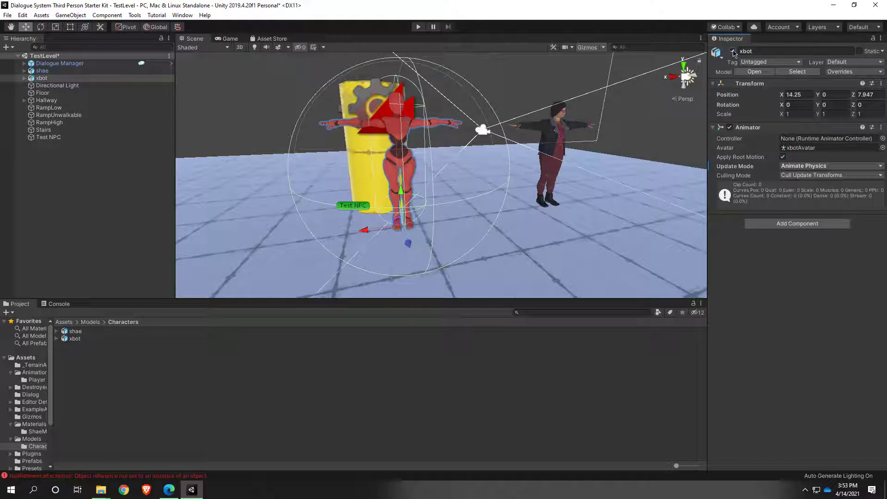
Step: Deactivate the original xbot in the scene and clear the selection
left_click(733, 51)
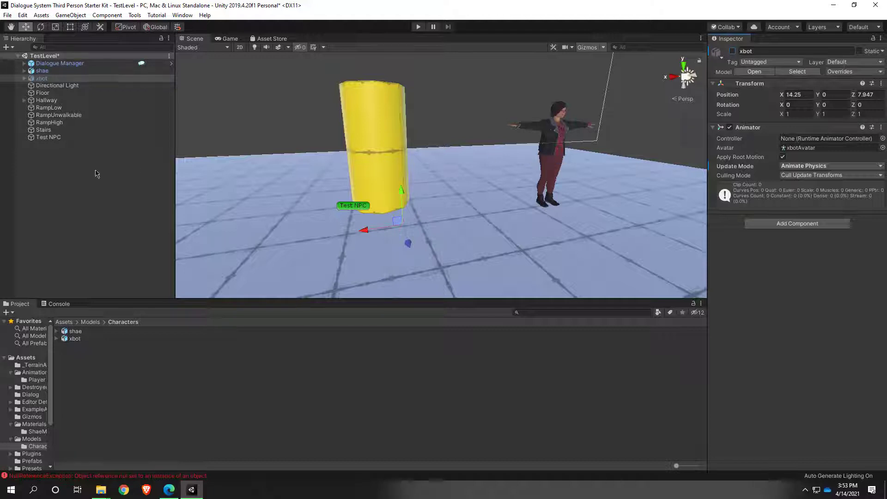
left_click(52, 79)
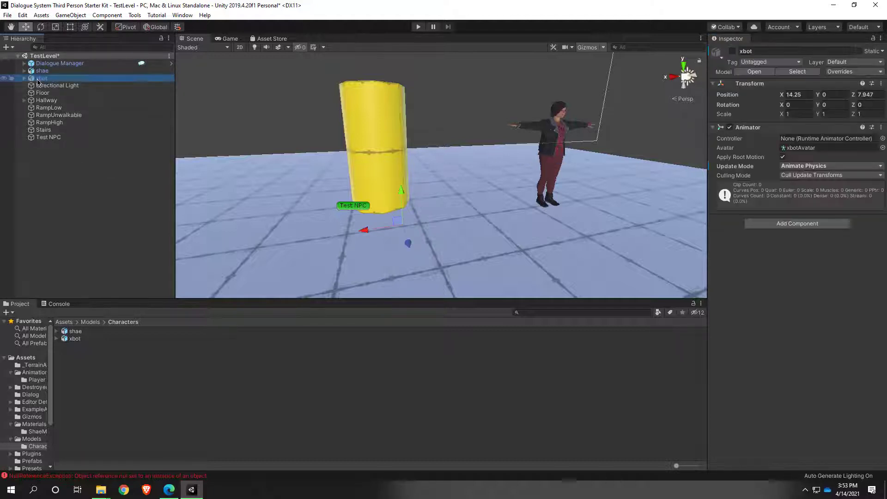
left_click(69, 152)
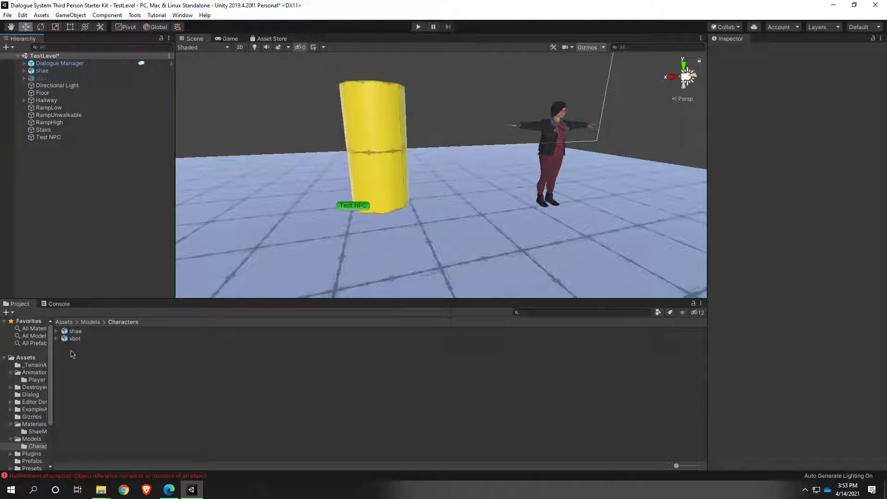
Step: Open the Prefabs folder in the project assets and select the Player Character prefab
left_click(26, 357)
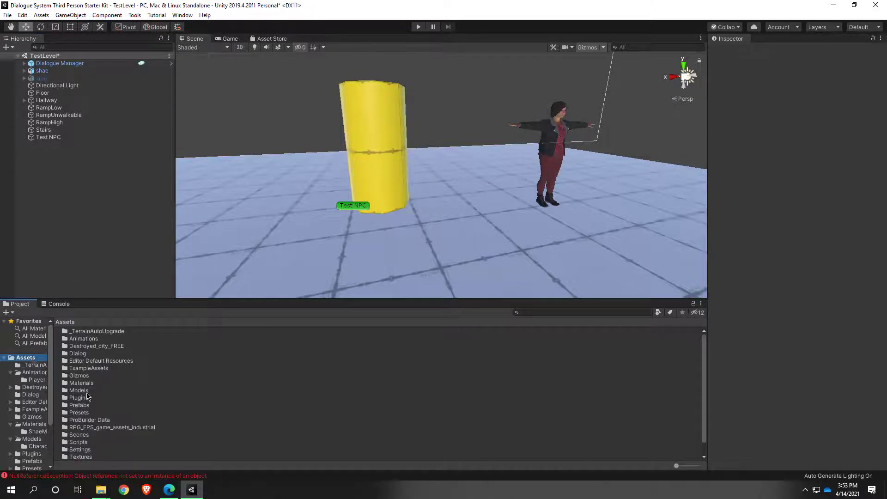
double_click(81, 406)
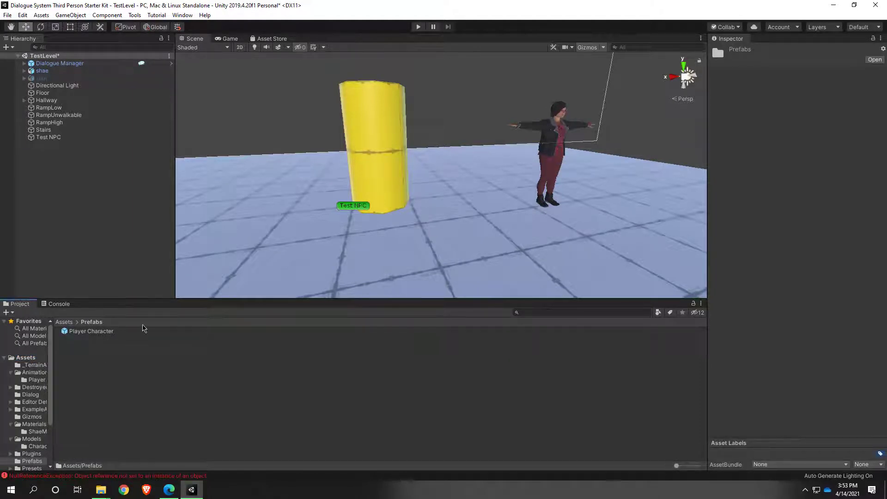
left_click(103, 332)
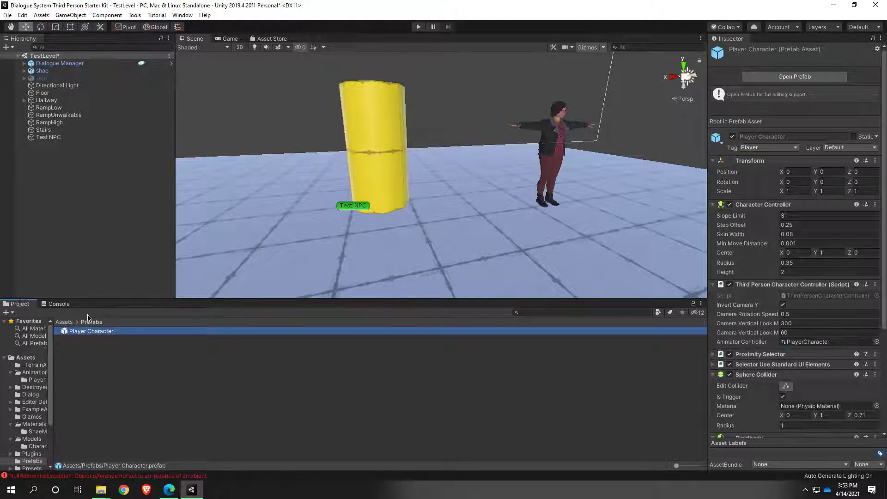
Step: Try the Player Character prefab directly as a child of shae, then delete that instance
mouse_move(90, 334)
left_mouse_down()
mouse_move(60, 107)
mouse_move(42, 73)
left_mouse_up()
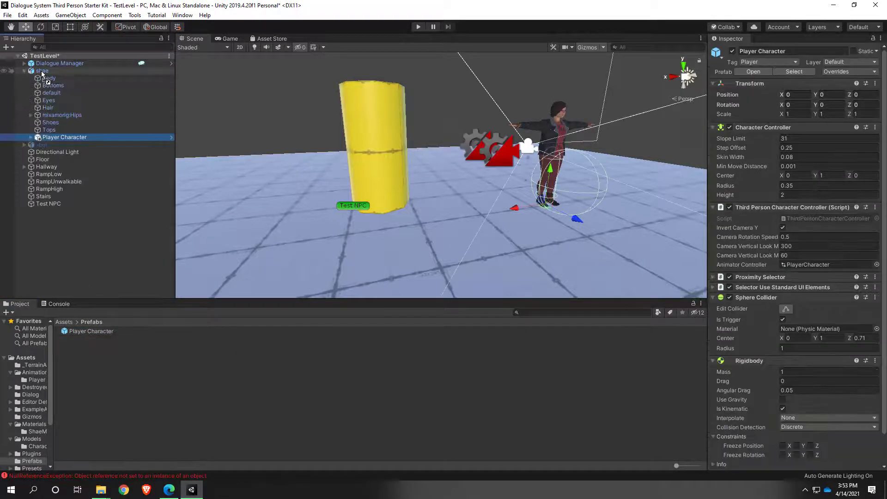
right_click_drag(245, 184, 38, 165)
key("d")
key("w")
key("s")
key("a")
key("w")
key("s")
key("d")
key("w")
key("s")
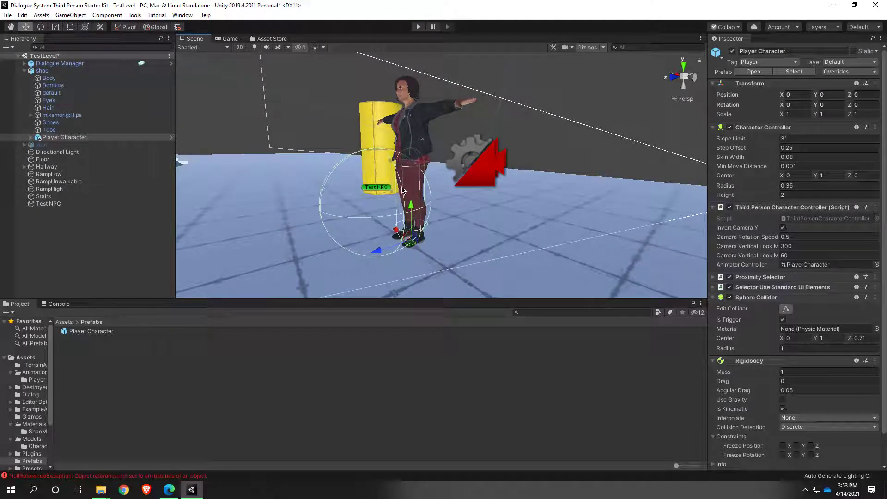
left_click(75, 138)
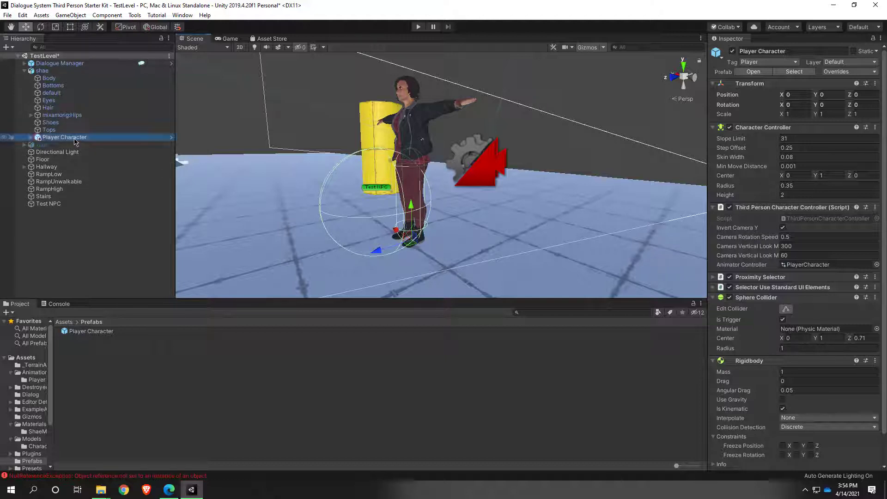
key("Delete")
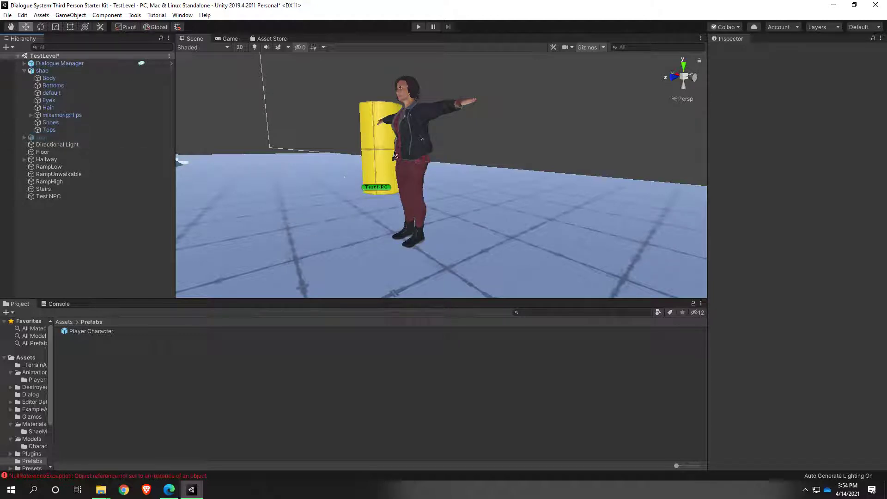
Step: Add the Player Character prefab to TestLevel as a separate top-level object and view where it sits relative to shae
left_click(94, 332)
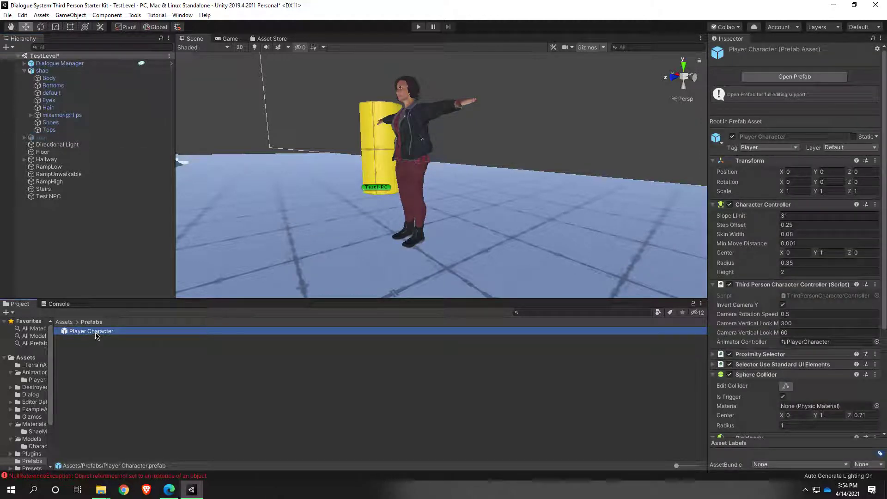
left_click_drag(93, 332, 53, 248)
right_click_drag(291, 230, 139, 214)
double_click(61, 207)
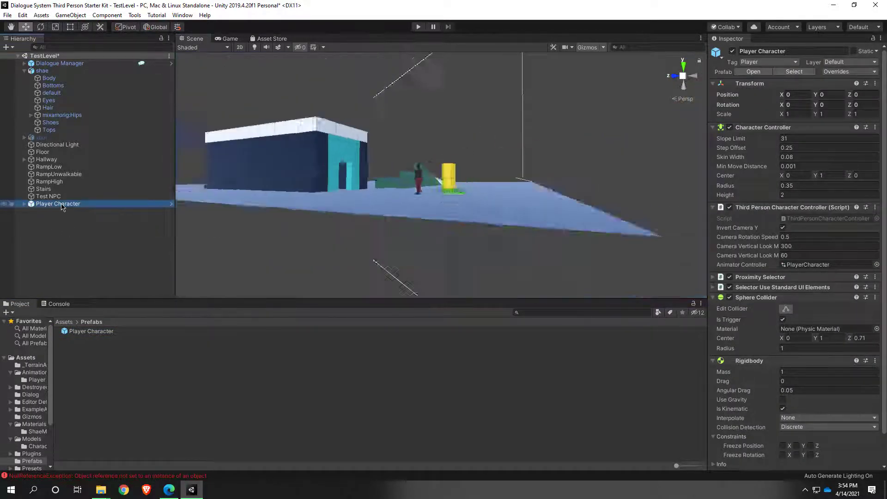
right_click_drag(281, 249, 497, 250)
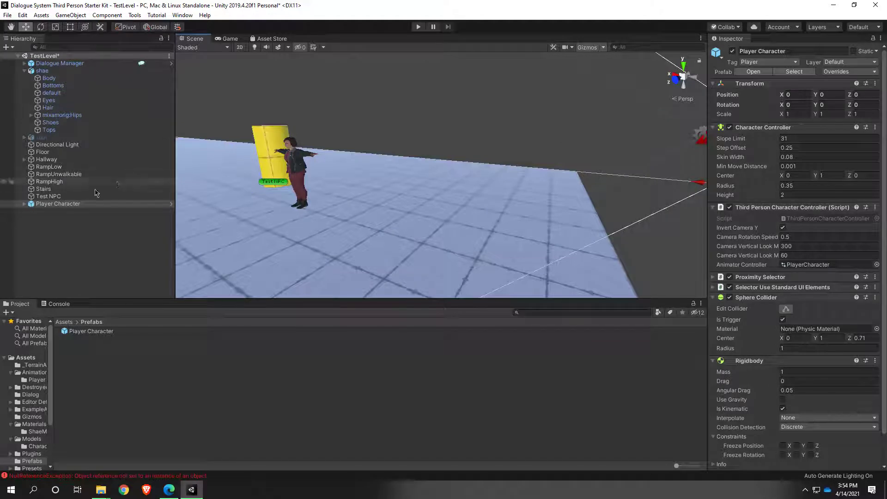
Step: Make the scene's Player Character object a child of shae
left_click_drag(72, 204, 47, 73)
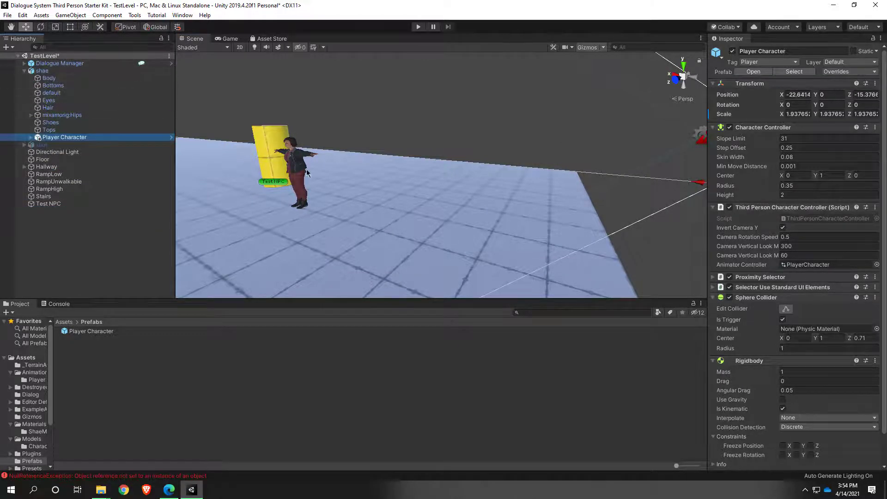
key("f")
right_click_drag(453, 158, 301, 122)
right_click_drag(326, 171, 434, 174)
key("a")
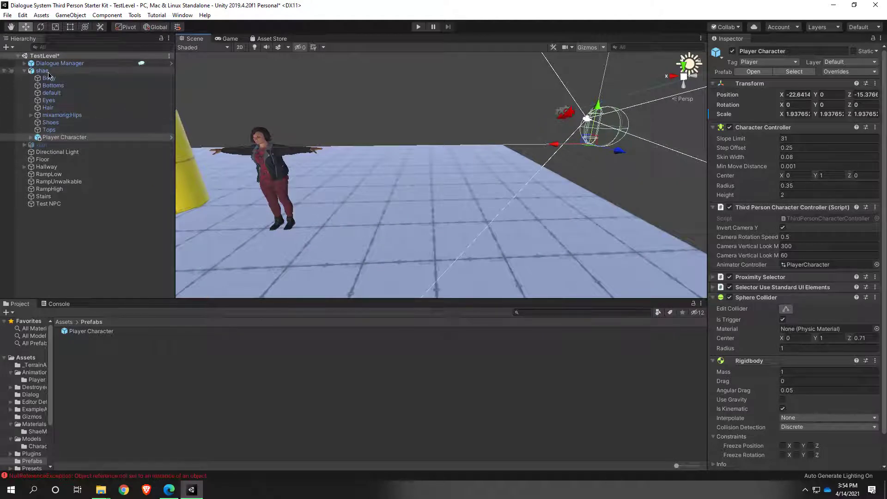
Step: Check that the Player Character belongs to shae's child objects by collapsing and expanding shae
left_click(69, 137)
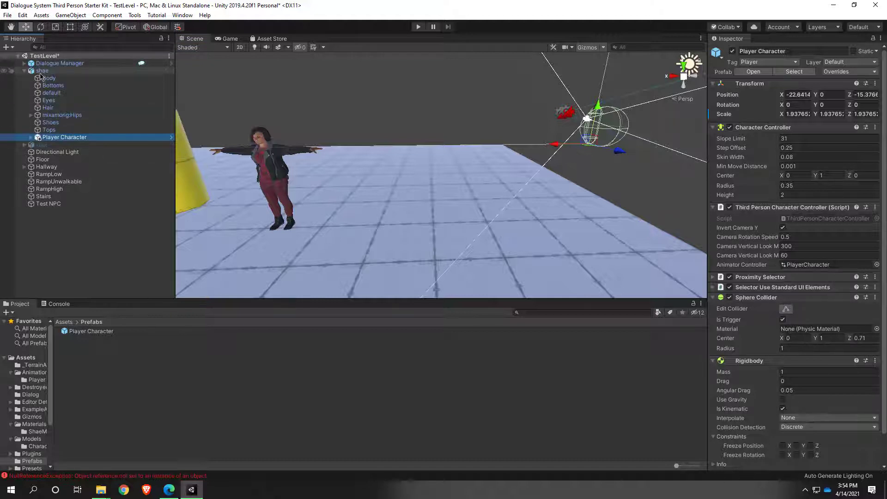
left_click(23, 71)
left_click(23, 71)
left_click(23, 71)
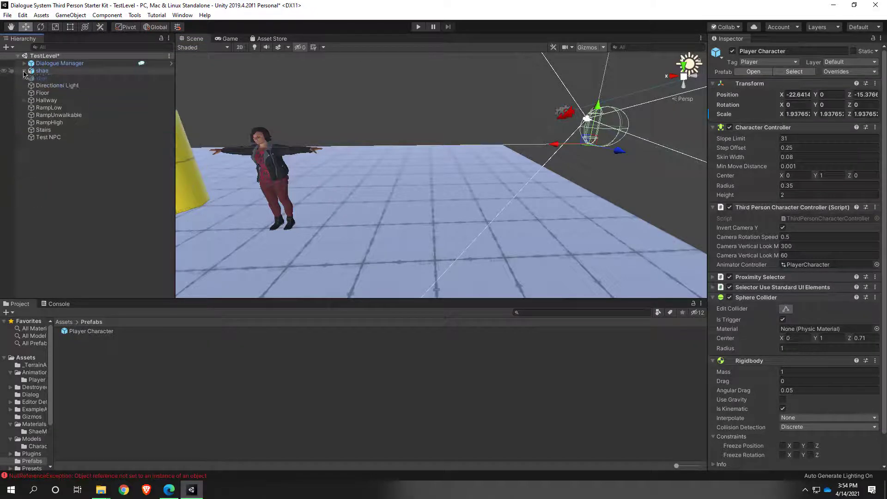
left_click(24, 71)
left_click(23, 71)
left_click(24, 71)
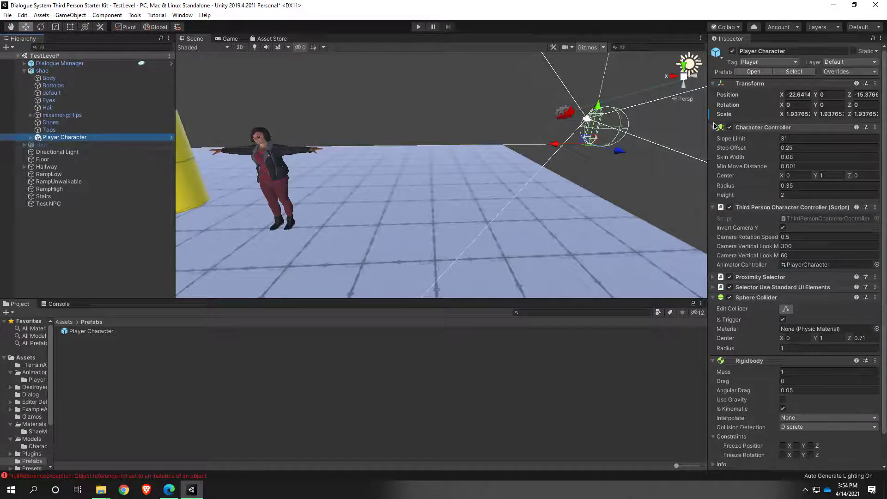
right_click_drag(569, 184, 577, 190)
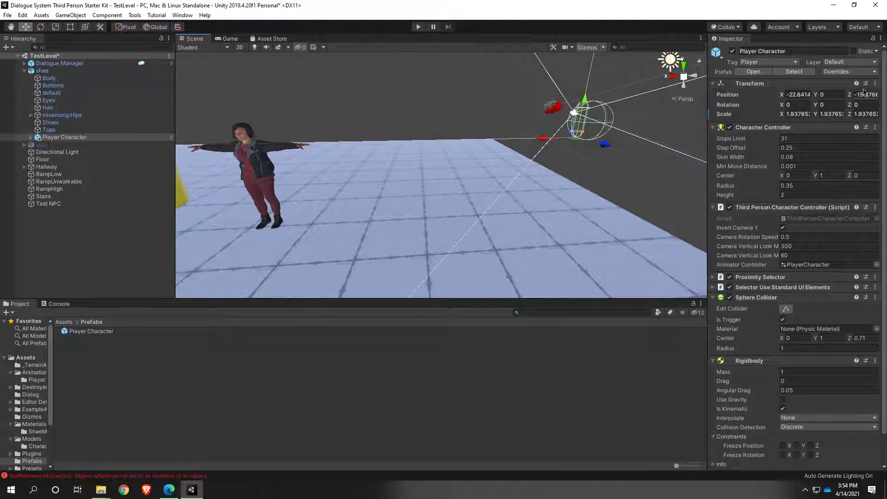
Step: Set the Player Character's position under shae to X 0 and Z 0
left_click(798, 94)
left_click(802, 115)
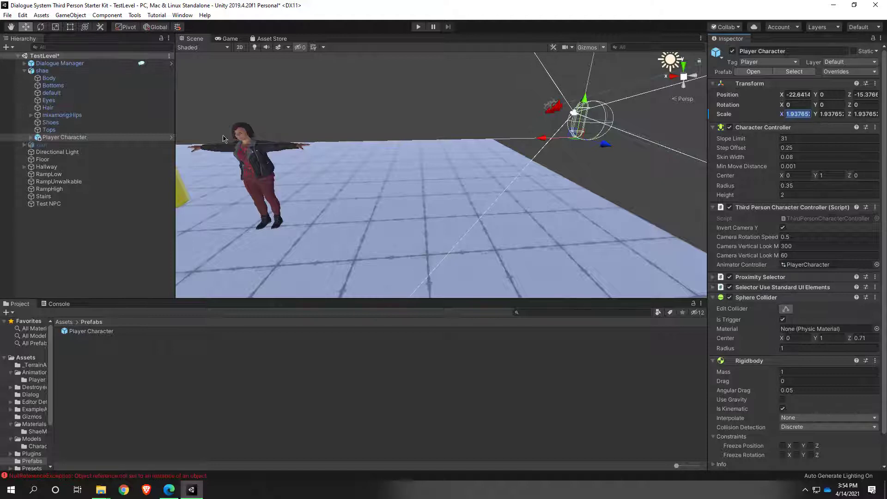
left_click(797, 95)
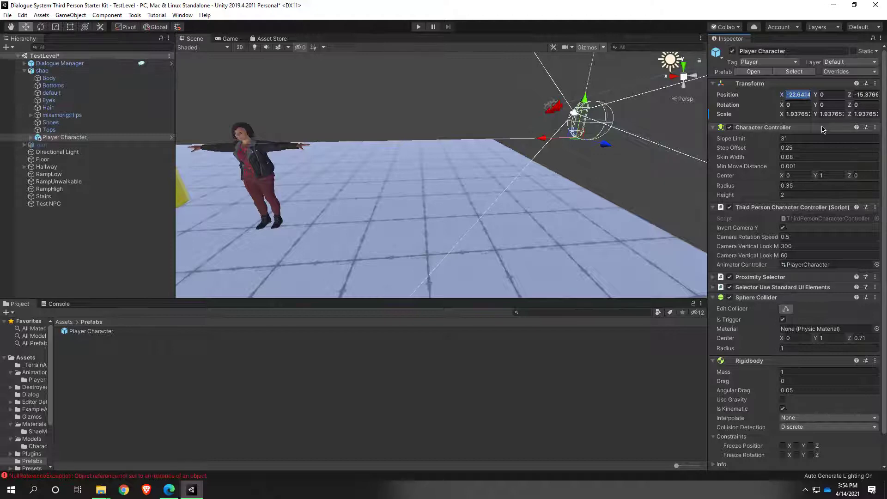
type("0")
key("Tab")
key("Tab")
type("0")
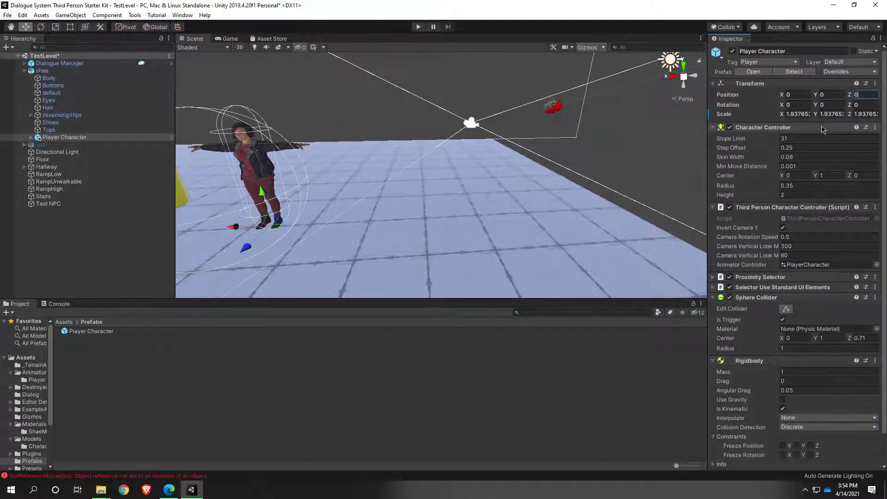
Step: Examine how the Player Character's colliders fit around shae's body and check the Player Character's child objects
right_click_drag(481, 138, 402, 136)
key("w")
key("s")
key("a")
key("d")
key("a")
key("d")
key("w")
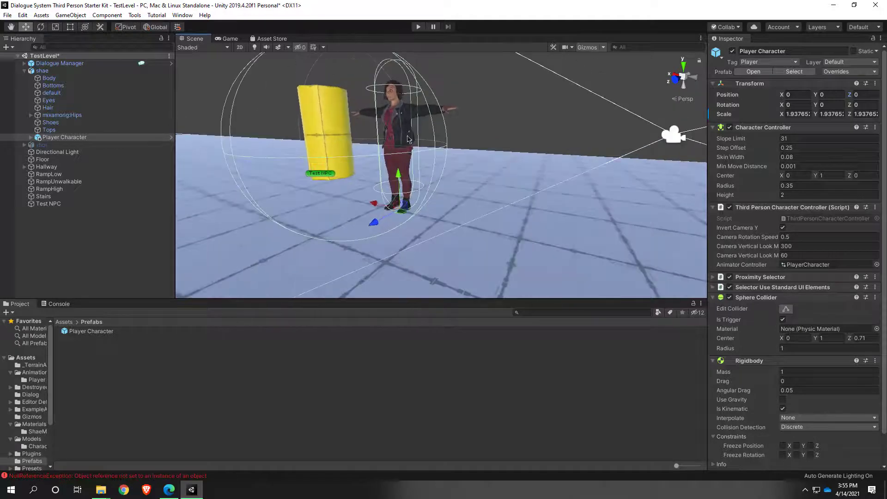
left_click(855, 94)
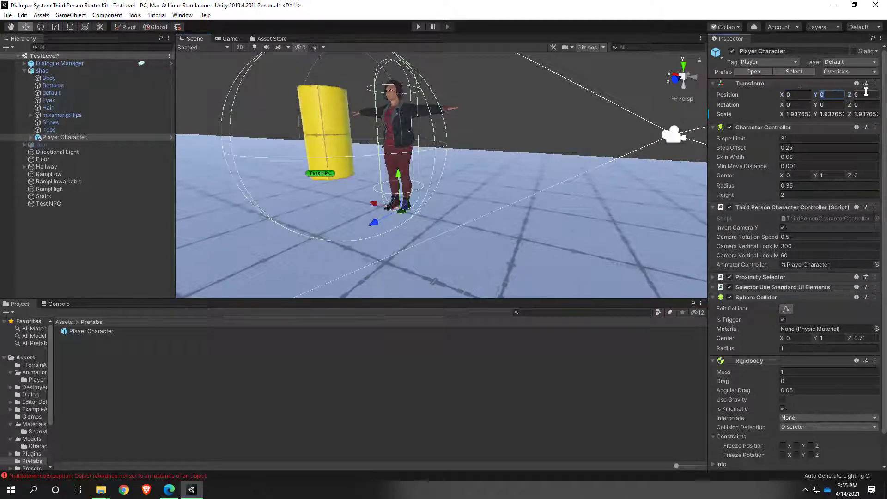
right_click_drag(562, 151, 471, 90)
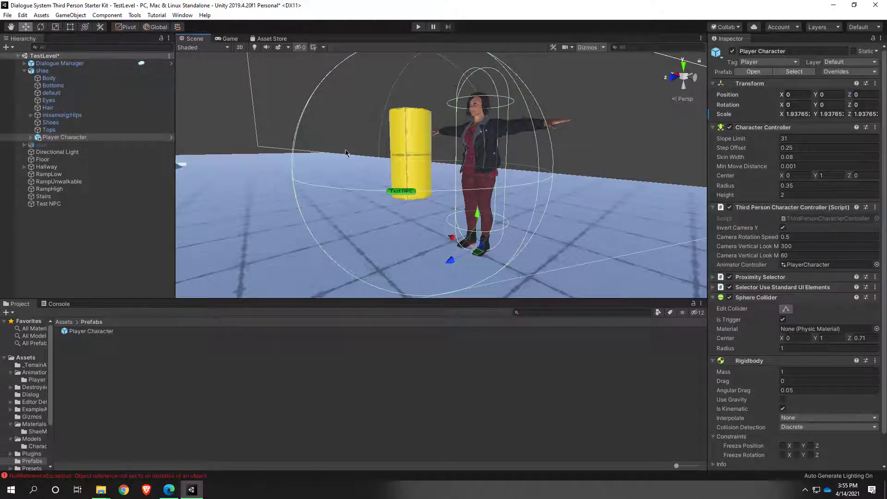
left_click(29, 139)
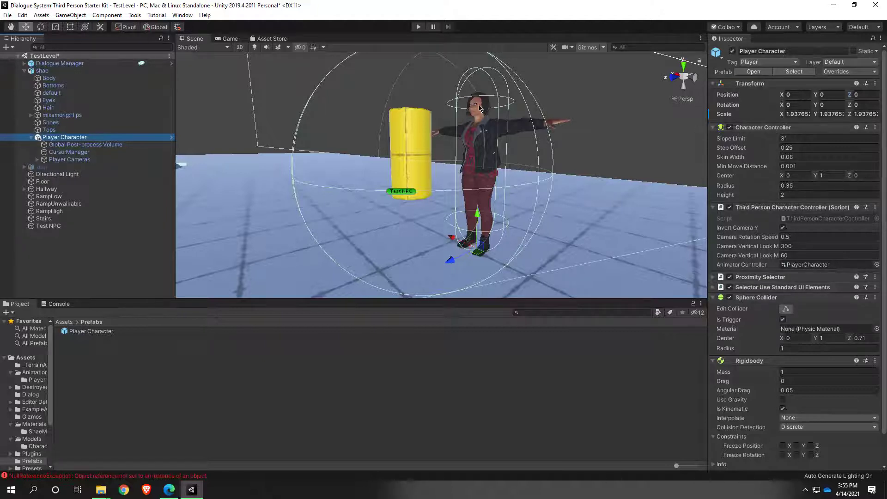
scroll(453, 156, "up", 4)
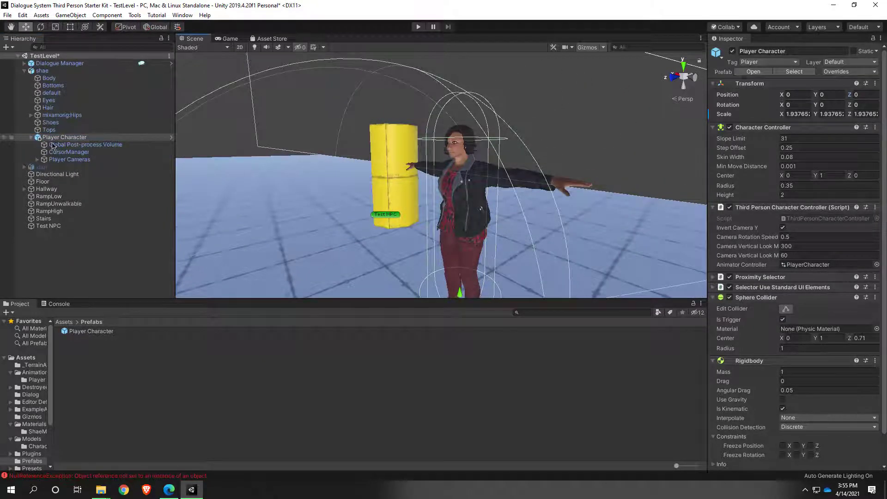
scroll(404, 165, "down", 3)
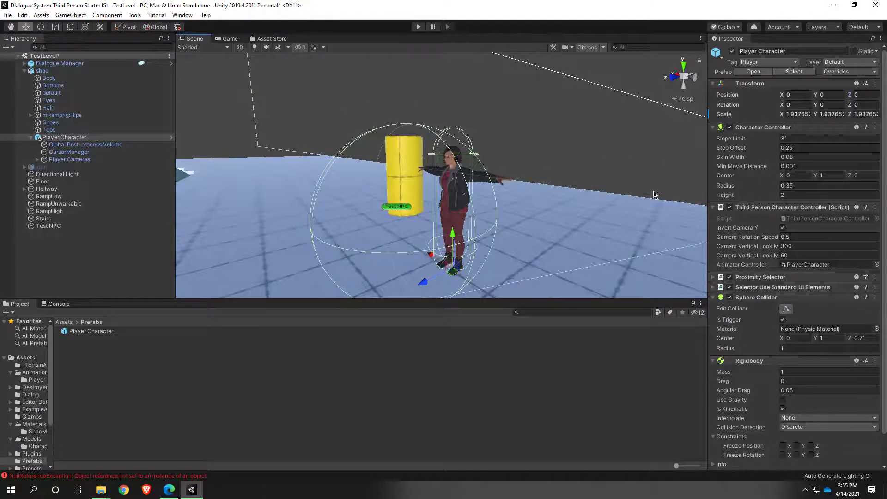
scroll(654, 194, "up", 2)
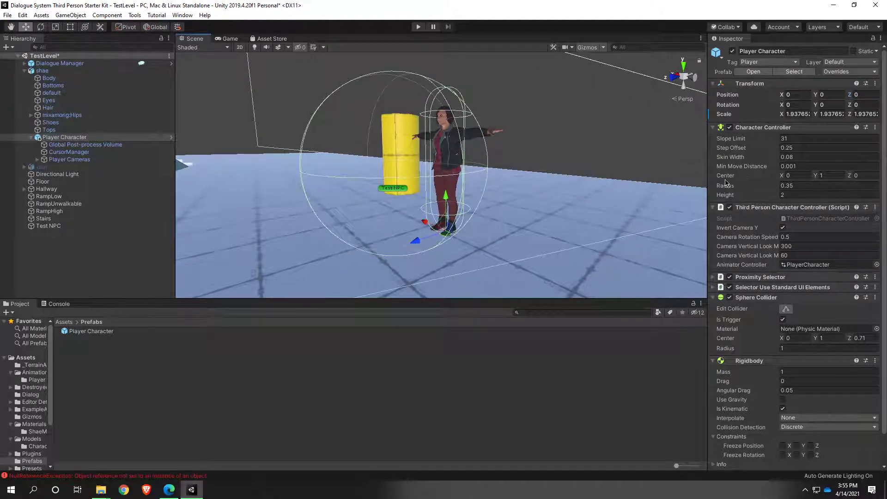
Step: Reduce the Player Character's Character Controller height to 1.69 and its center Y to 0.85
left_click(729, 196)
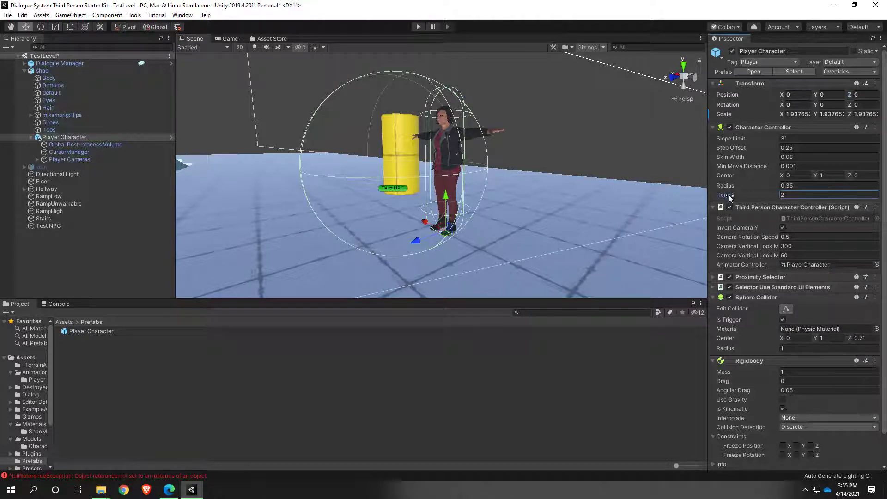
mouse_move(728, 197)
left_mouse_down()
mouse_move(711, 192)
mouse_move(721, 197)
left_mouse_up()
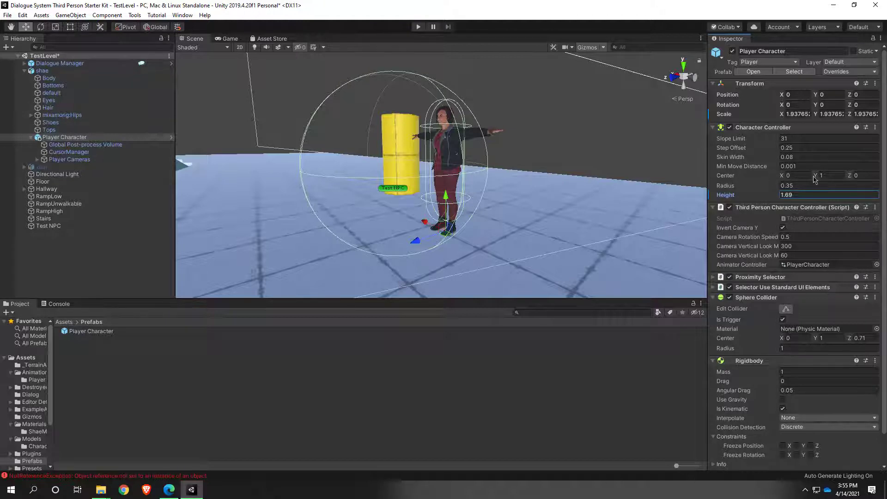
left_click_drag(816, 173, 813, 177)
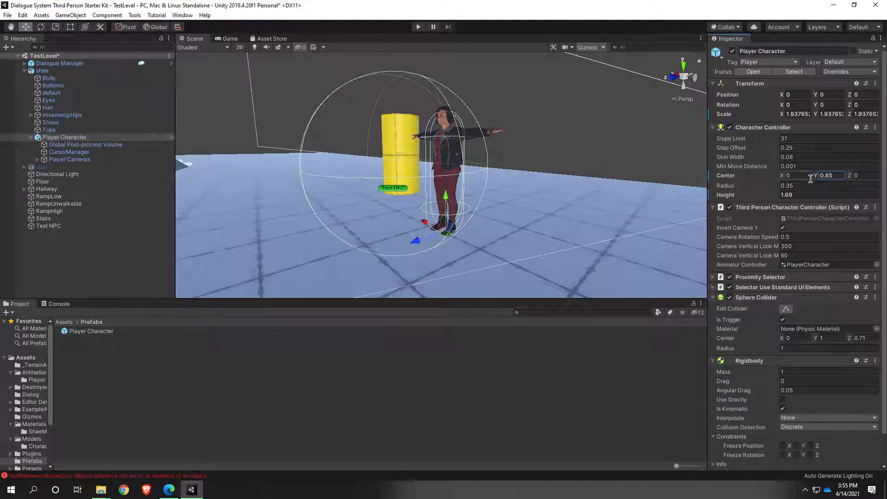
Step: Fit the Character Controller capsule to shae's body with a height of 1.82 and a center Y of 0.9
left_click(776, 196)
left_click_drag(778, 195, 816, 180)
key("w")
right_click_drag(593, 185, 559, 185)
scroll(520, 157, "down", 5)
middle_click_drag(520, 156, 517, 172)
scroll(516, 172, "up", 4)
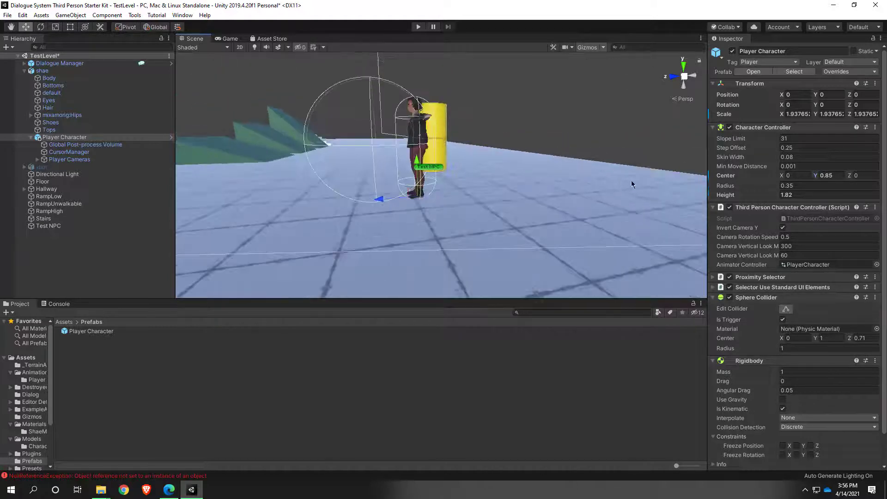
left_click(817, 175)
type("0.74")
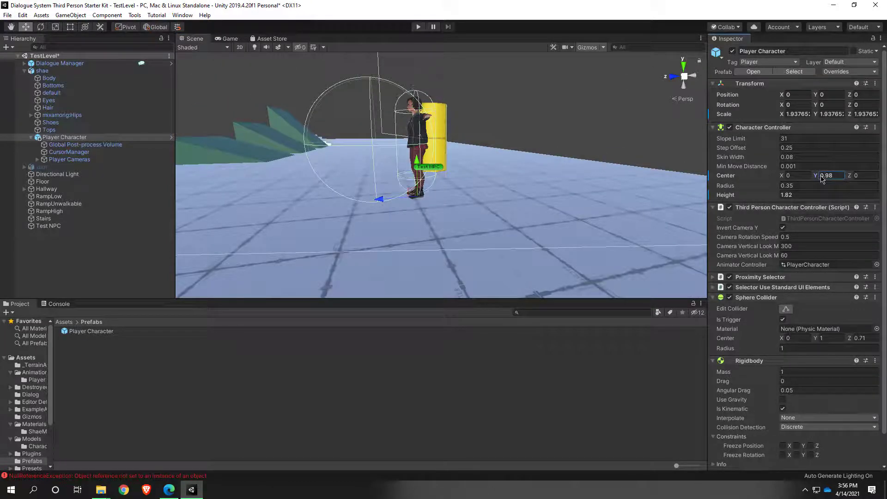
left_click_drag(820, 178, 824, 180)
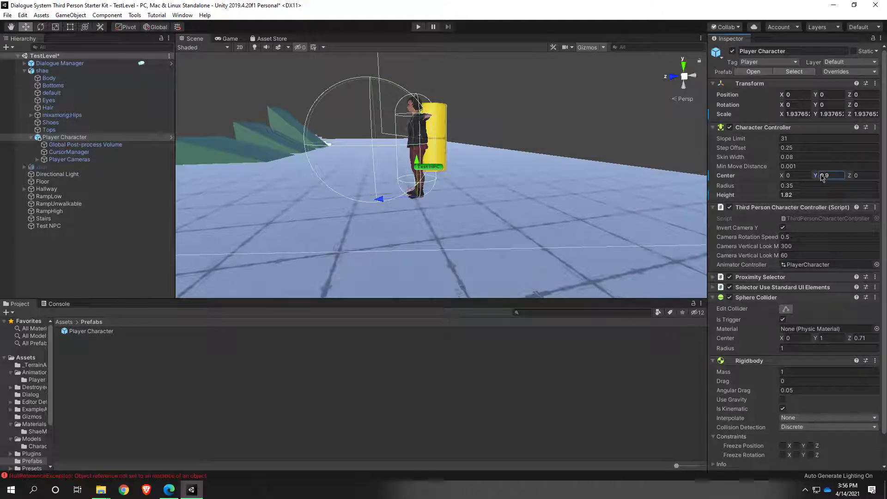
Step: Set the Player Character's Character Controller center Y to 0.93, inspect the fit around shae, and run a brief play test
left_click_drag(821, 176, 822, 177)
key("a")
right_click_drag(559, 179, 429, 168)
key("w")
key("d")
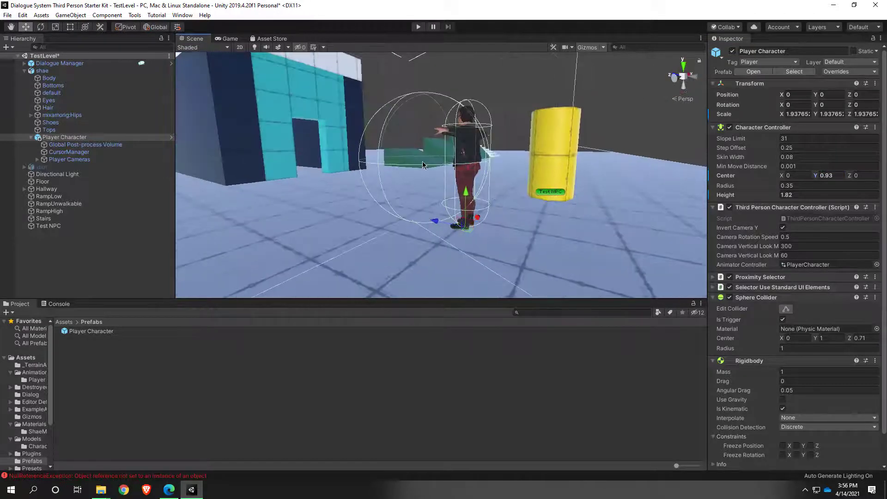
left_click(419, 27)
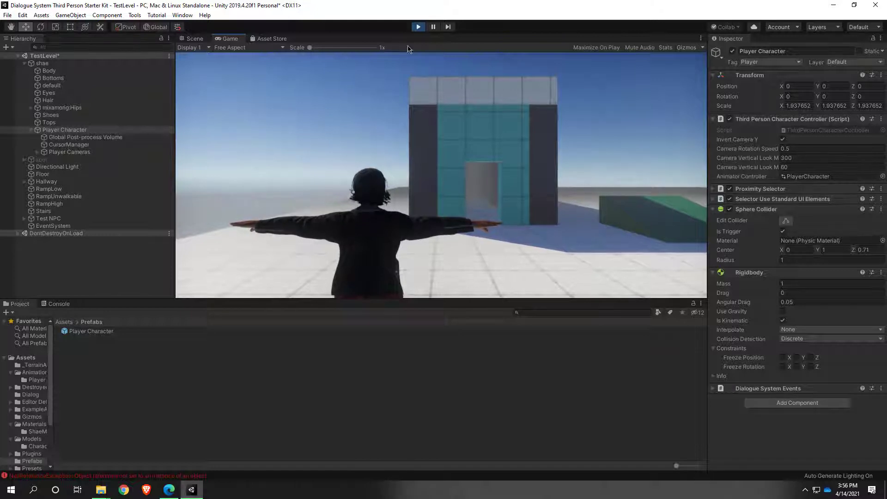
left_click(418, 26)
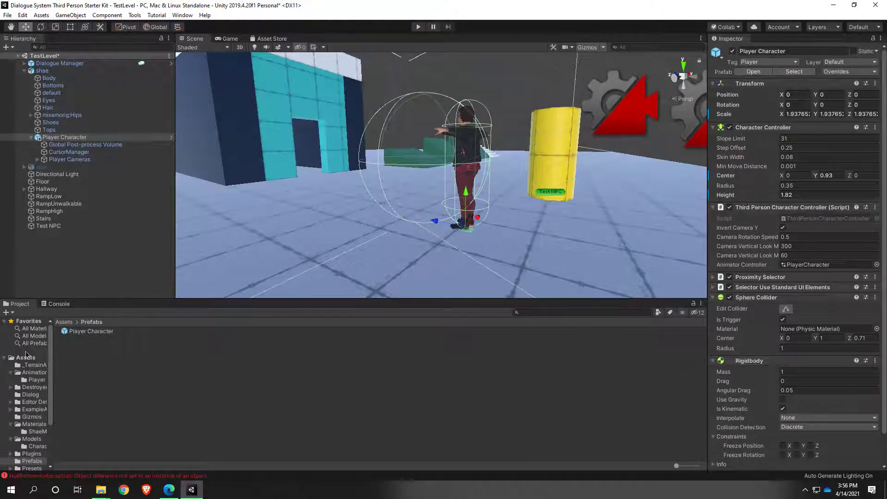
Step: Change the shae model's rig animation type to Humanoid in its import settings and apply the change
left_click(24, 358)
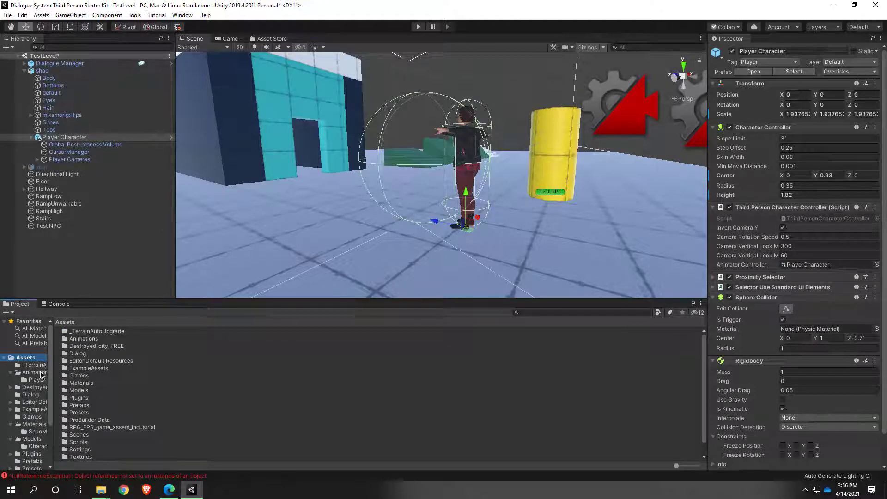
scroll(32, 379, "down", 3)
double_click(83, 390)
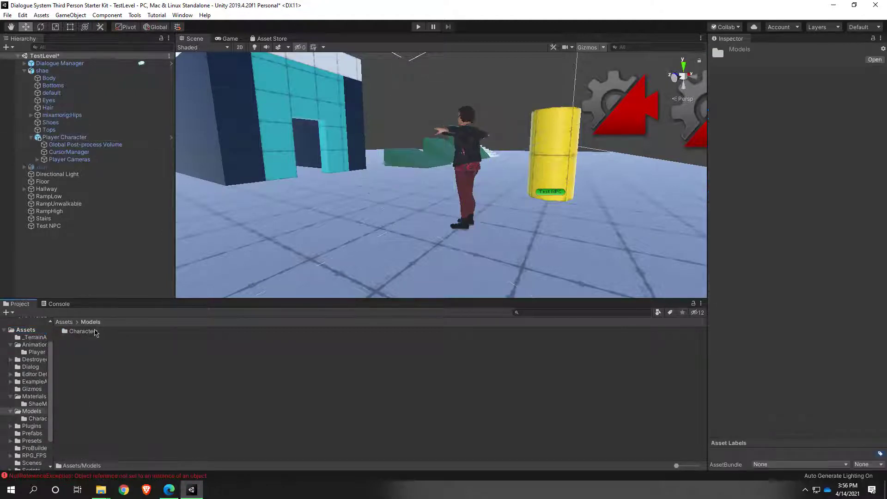
double_click(81, 332)
left_click(75, 333)
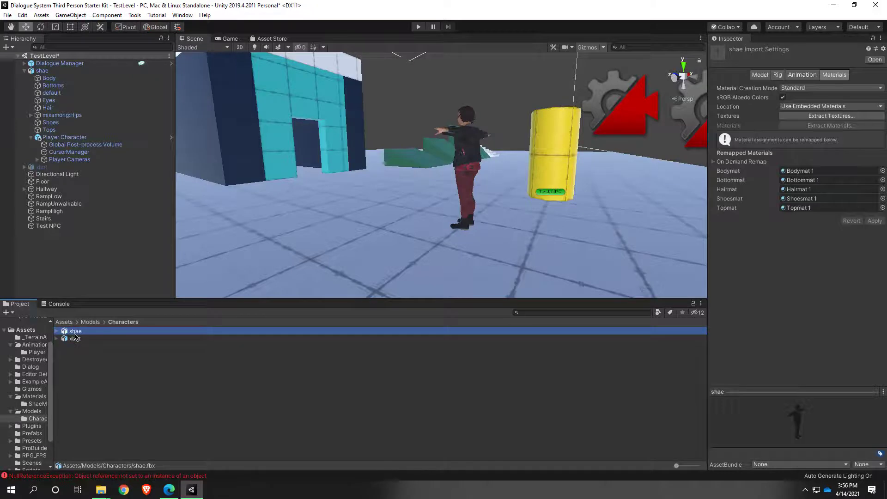
left_click(778, 76)
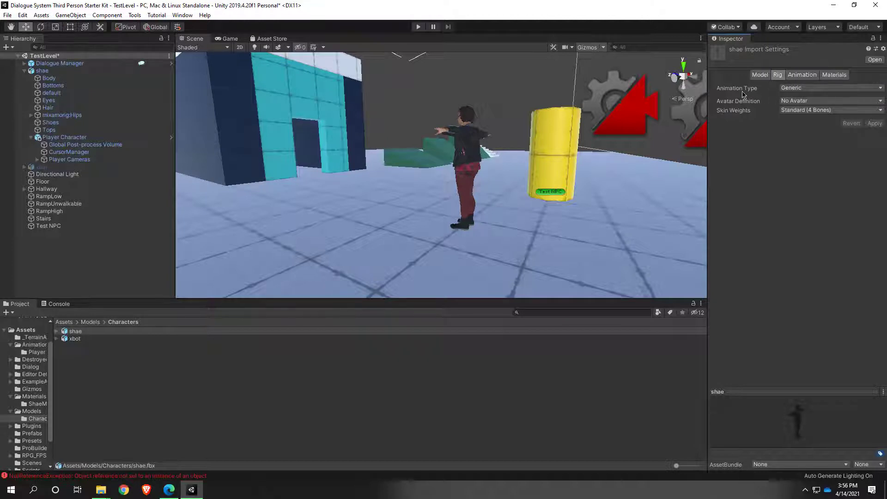
left_click(798, 89)
left_click(816, 134)
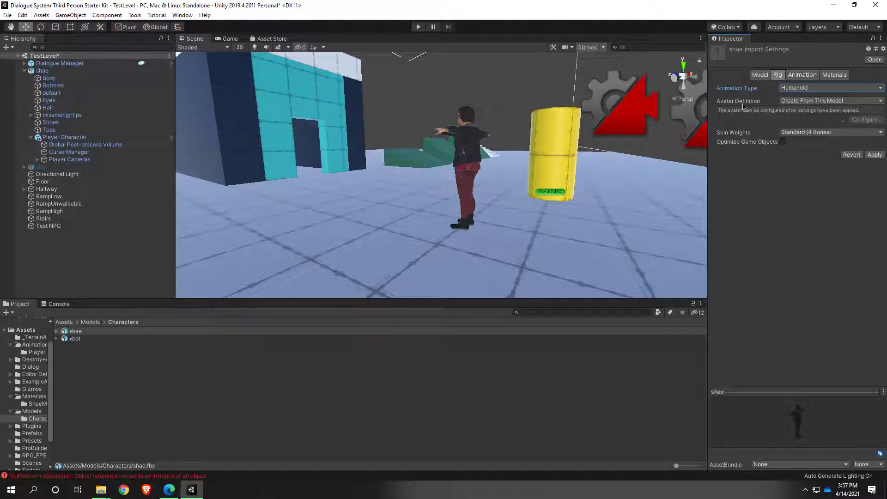
left_click(874, 155)
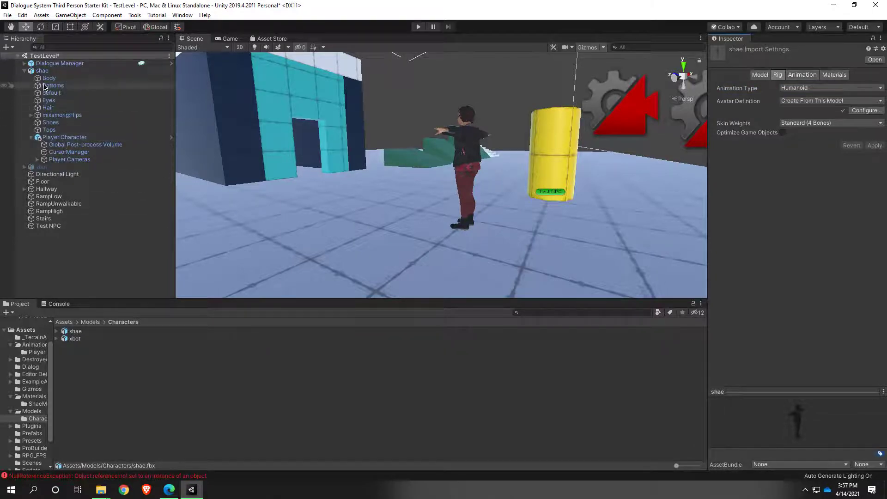
Step: Compare the Animator component settings of shae and xbot in the scene
left_click(39, 70)
left_click(25, 71)
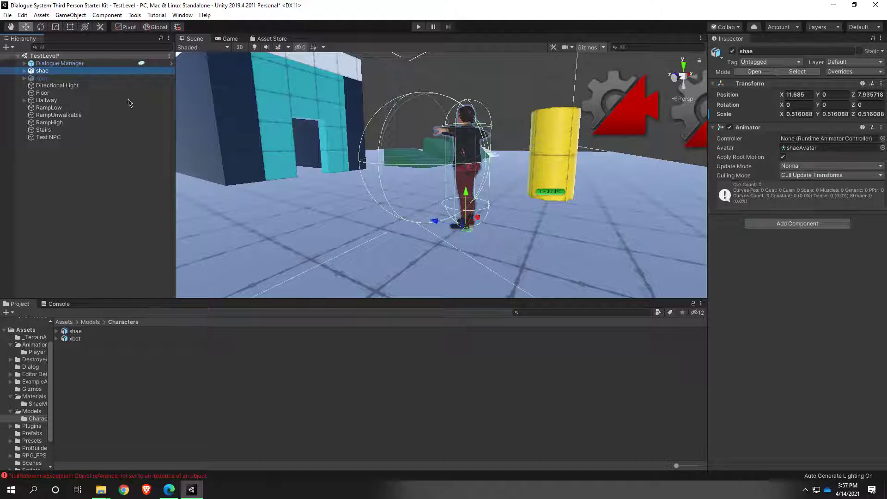
left_click(48, 80)
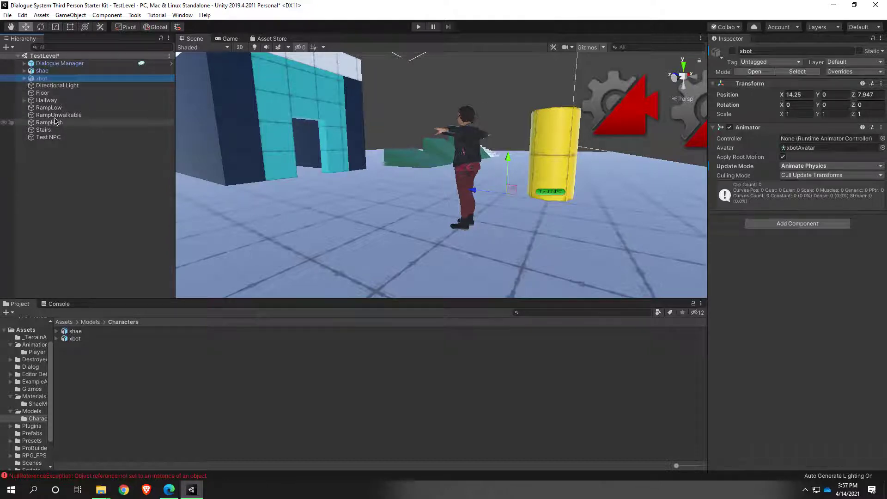
left_click(42, 71)
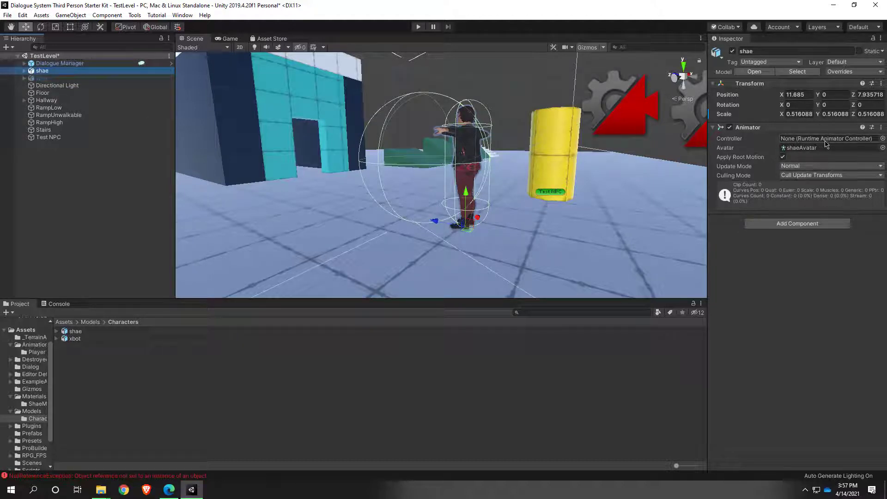
Step: Play-test TestLevel by walking shae toward the hallway building and the ramps, and end the test
left_click(417, 28)
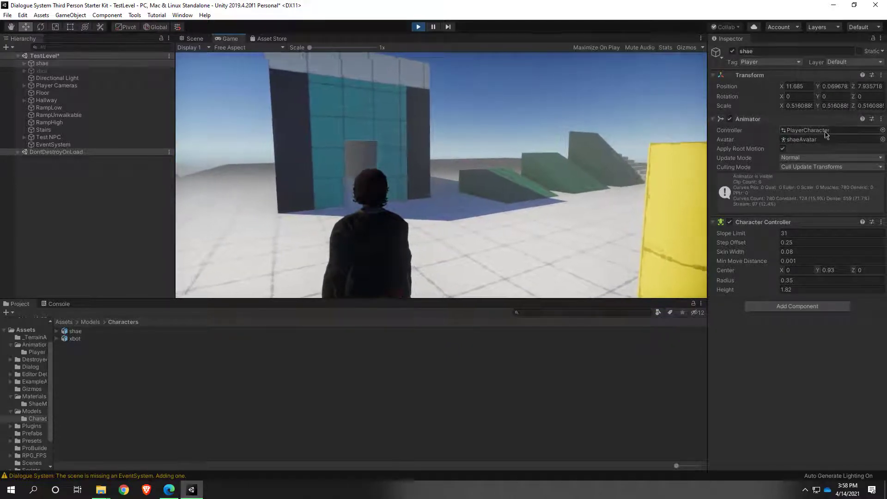
left_click(280, 213)
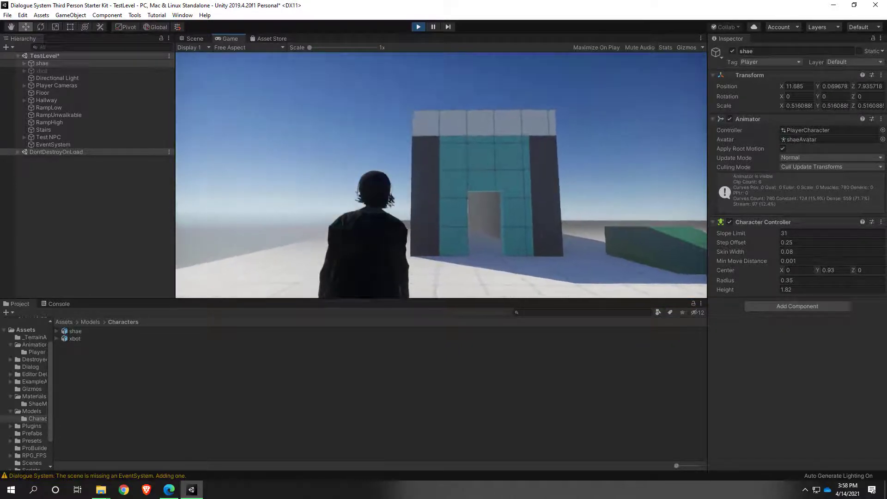
key("w")
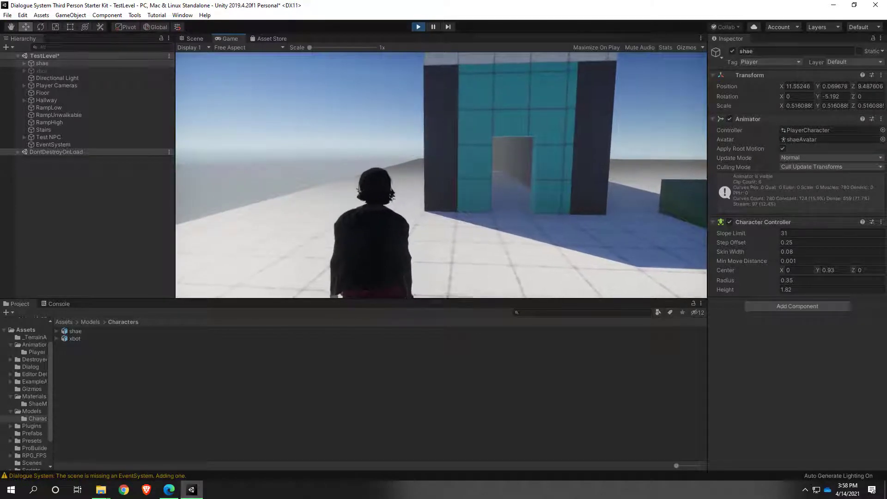
key("w")
key("d")
key("a")
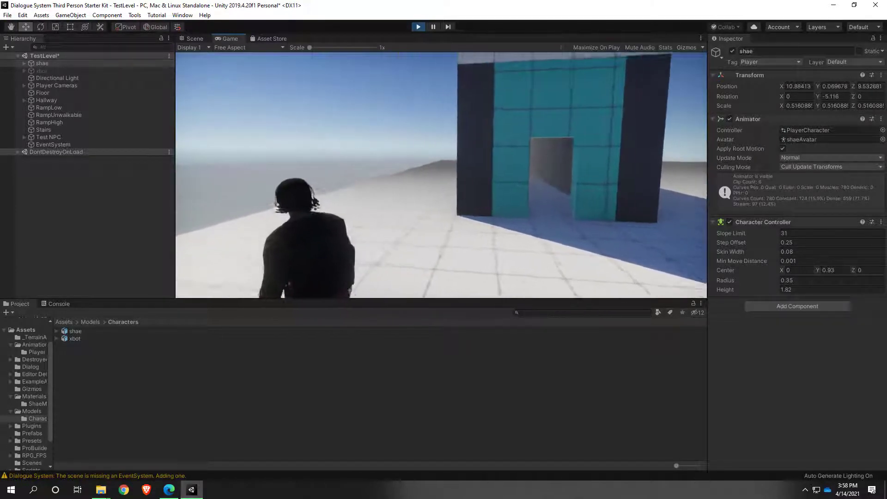
key("w")
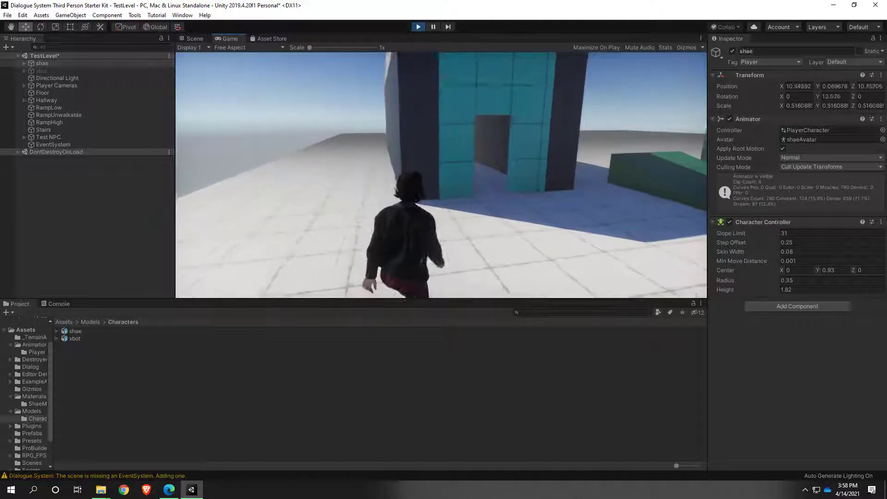
key("a")
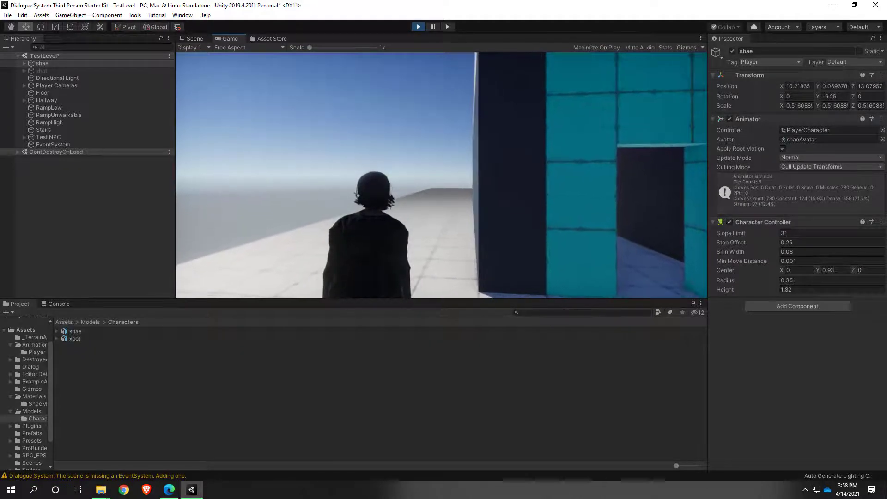
key("d")
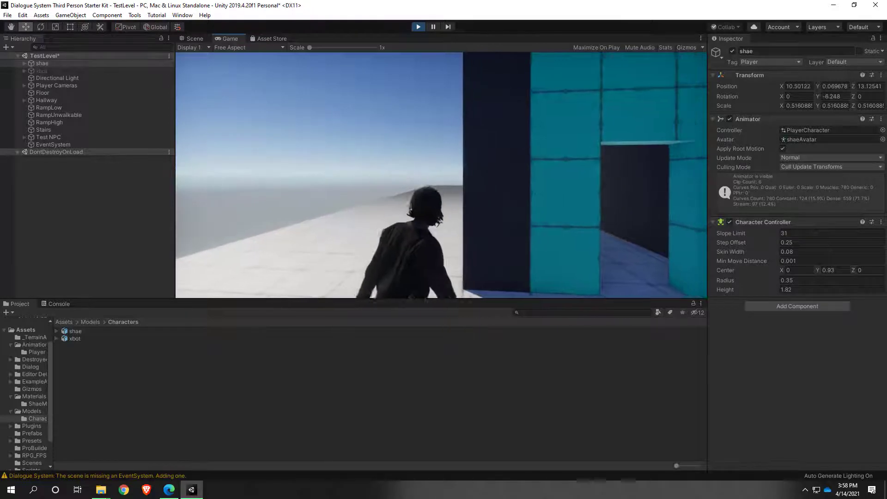
key("d")
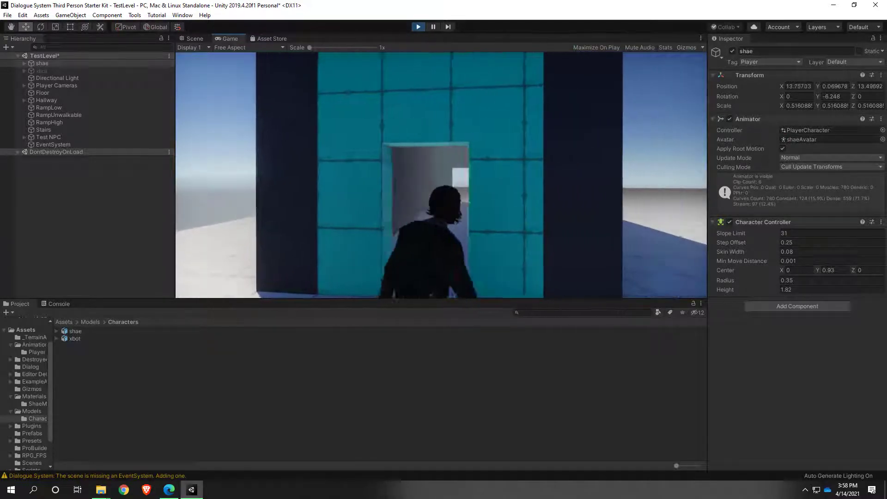
key("d")
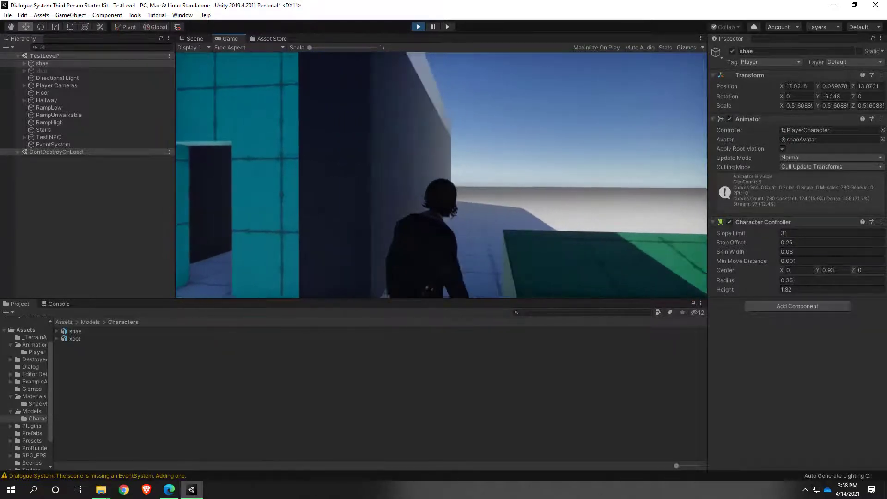
key("s")
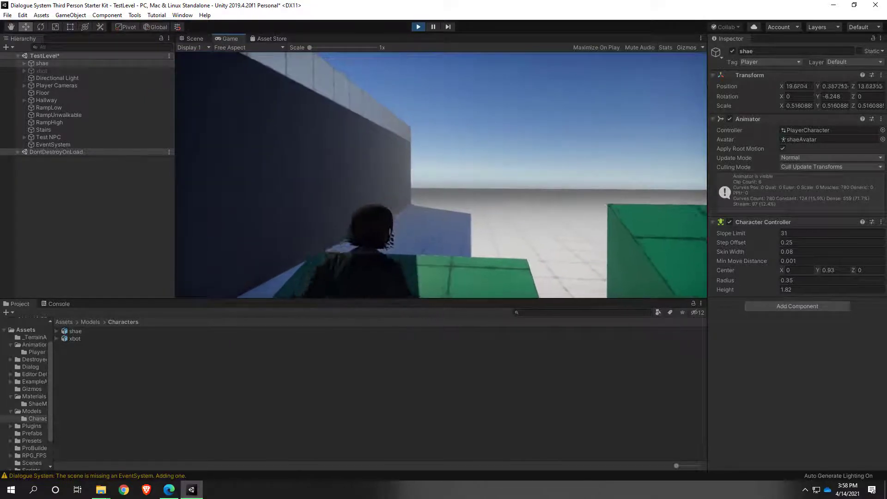
key("a")
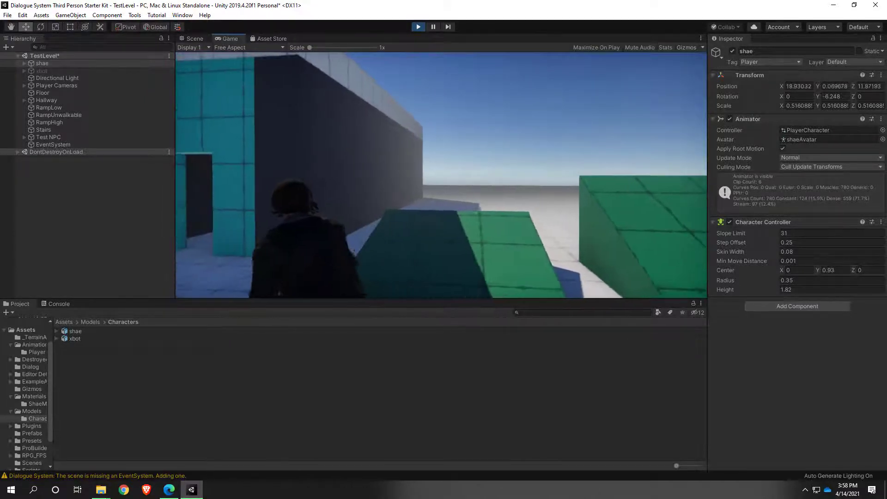
key("a")
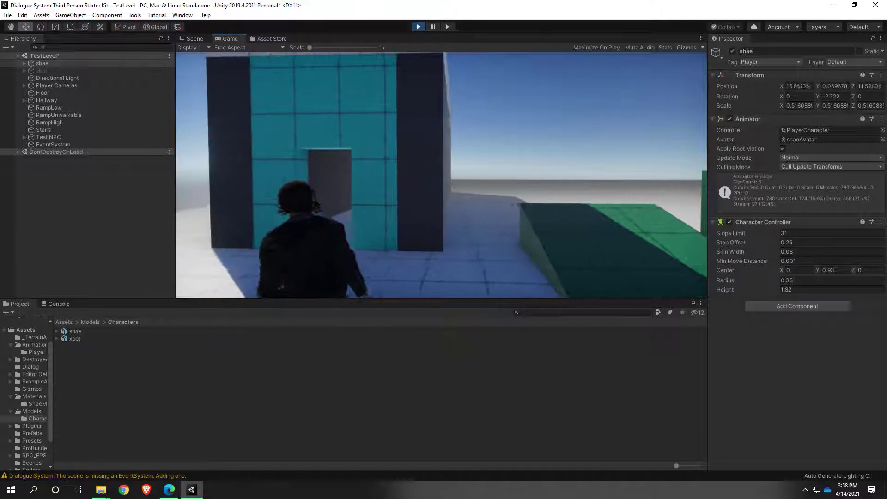
key("Escape")
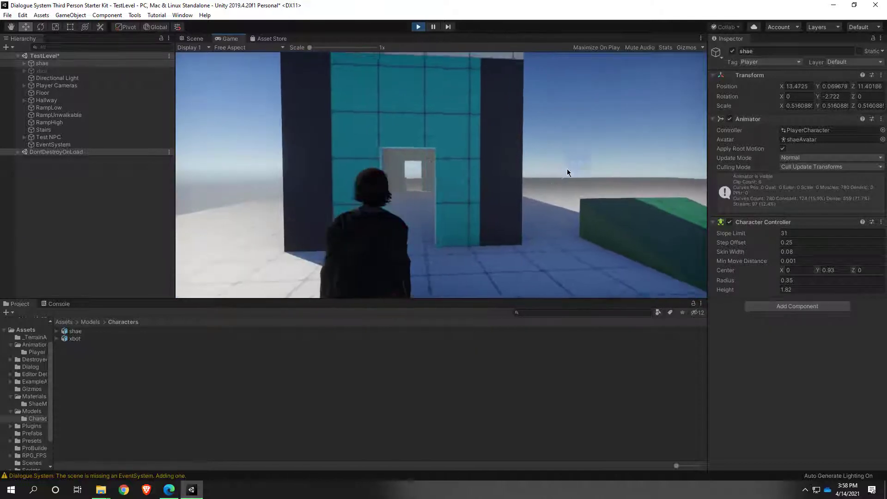
left_click(424, 28)
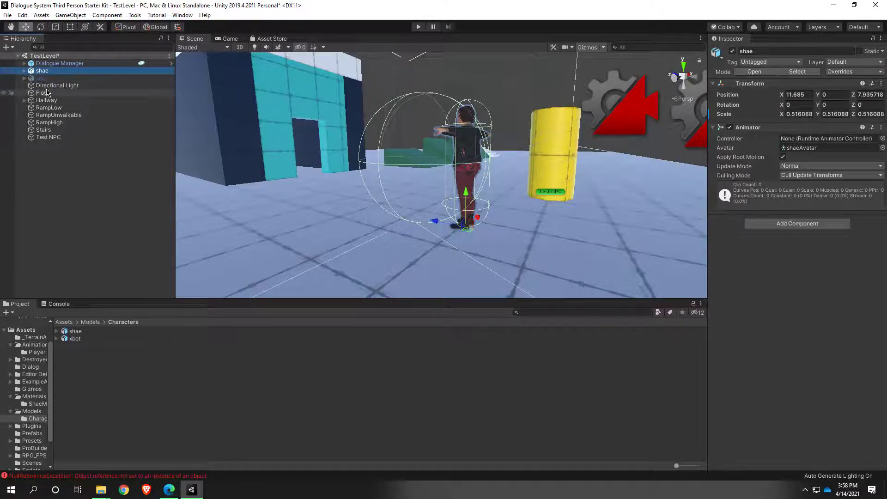
Step: Set the Update Mode of shae's Animator to Animate Physics
left_click(818, 167)
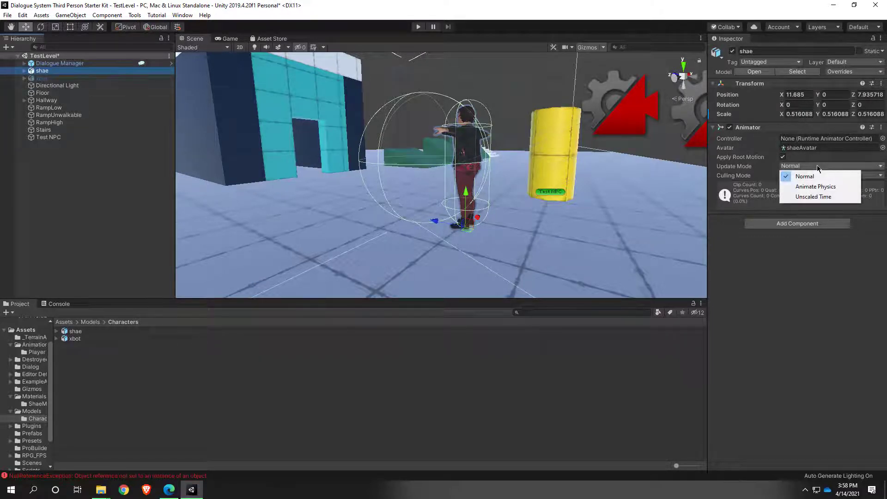
left_click(821, 186)
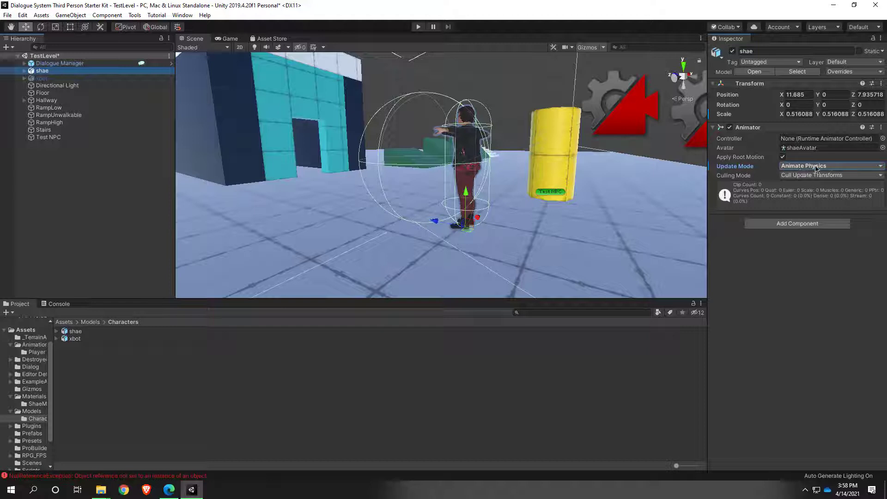
Step: Play-test TestLevel by moving shae sideways, forward and back near the hallway building, checking the animations, and end the test
left_click(419, 26)
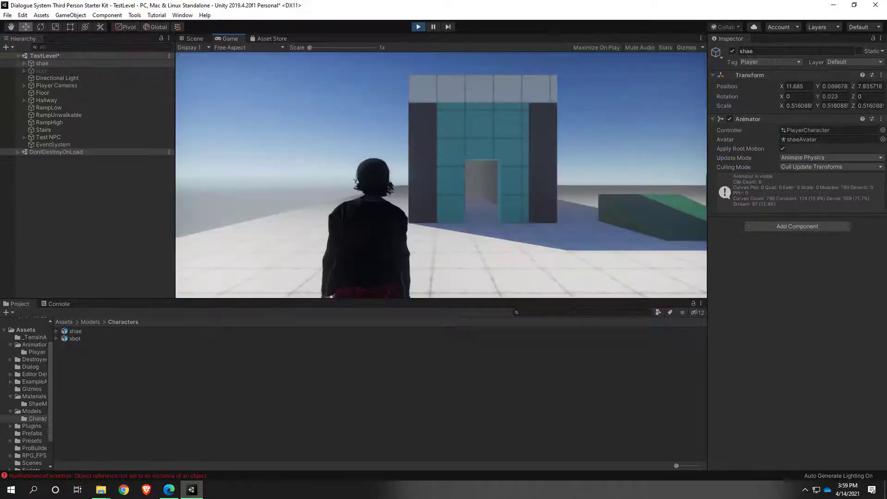
key("d")
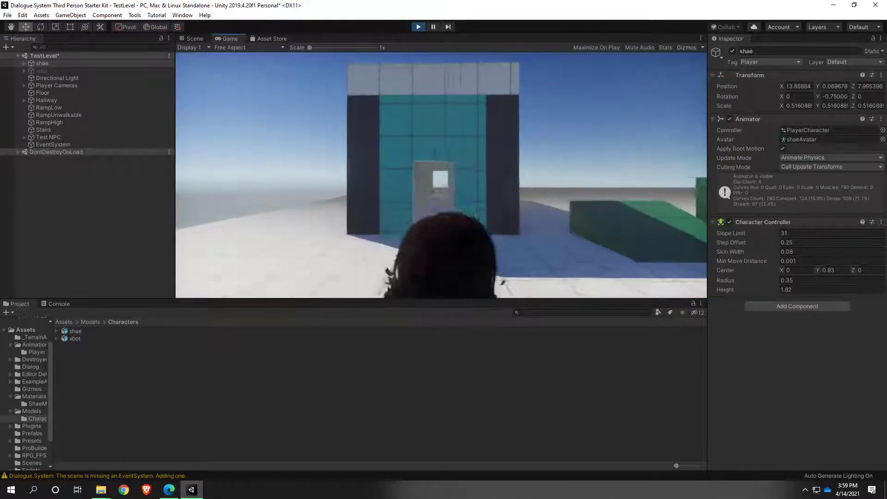
key("a")
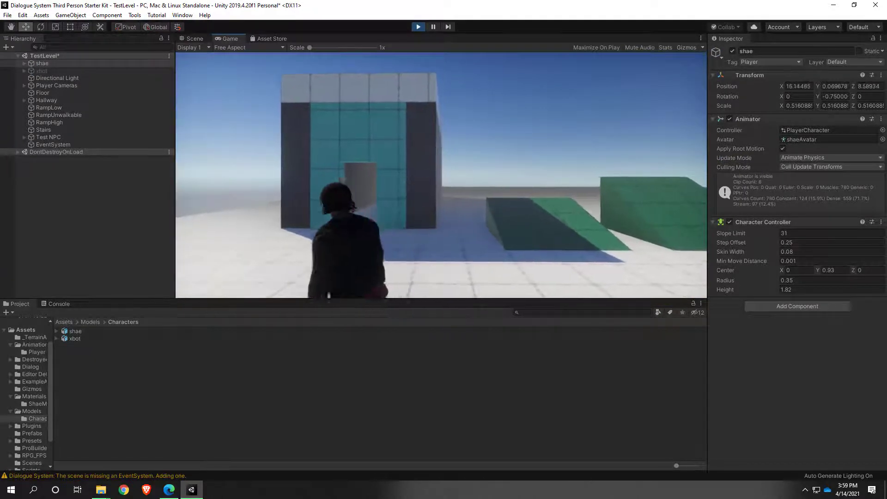
key("a")
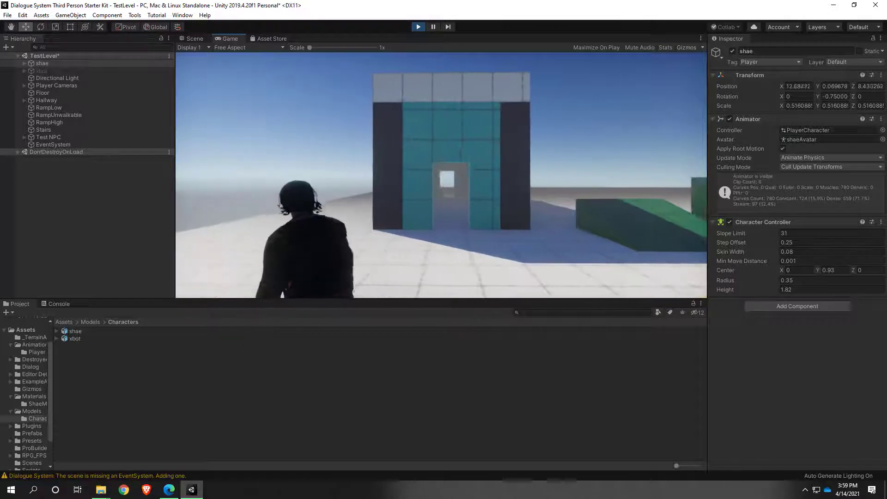
key("a")
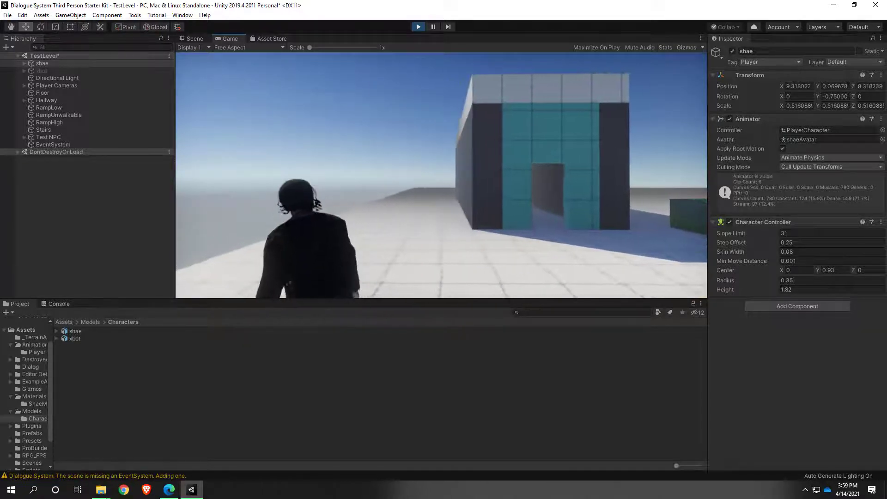
key("d")
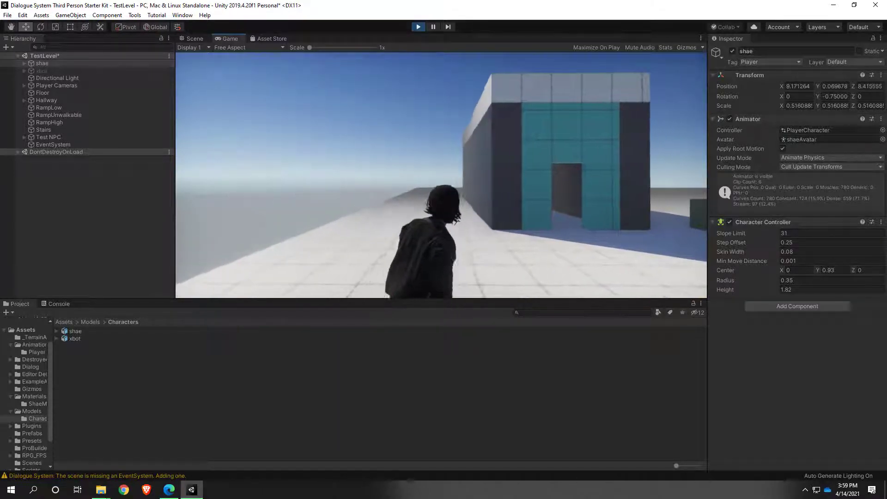
key("w")
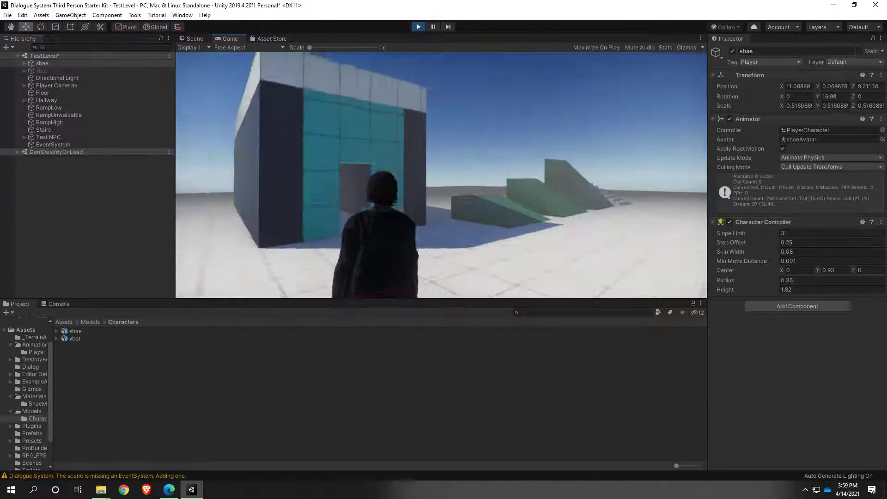
key("w")
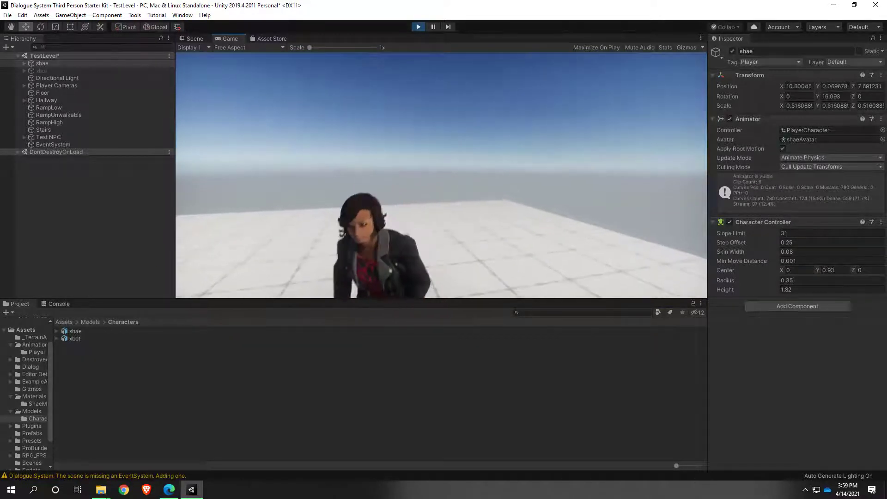
key("w")
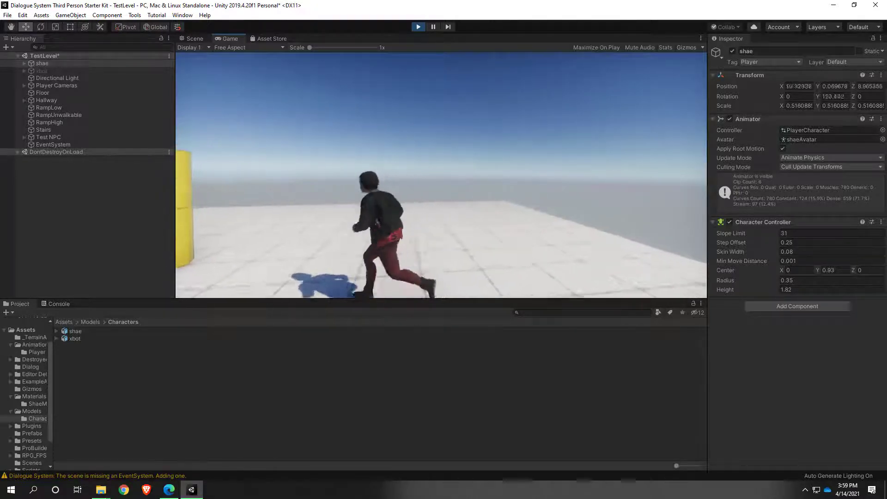
key("d")
key("a")
key("s")
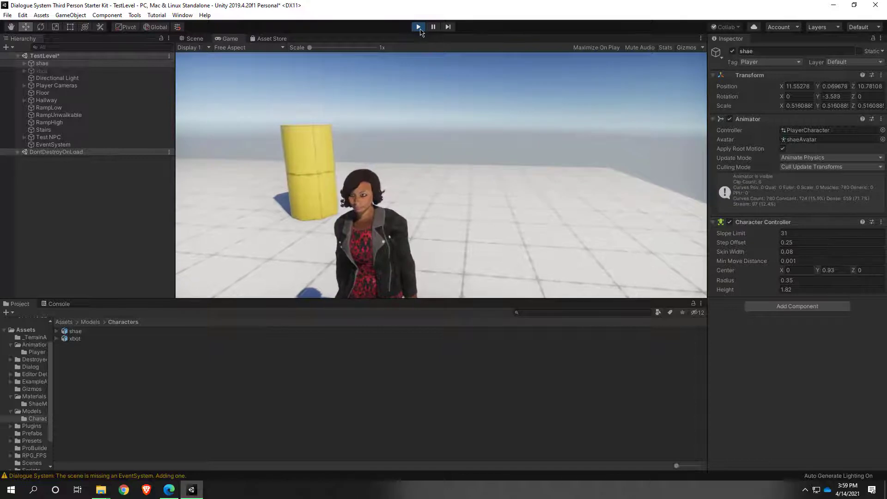
left_click(418, 27)
Step: Delete the disabled xbot character from TestLevel and save the scene
left_click(41, 78)
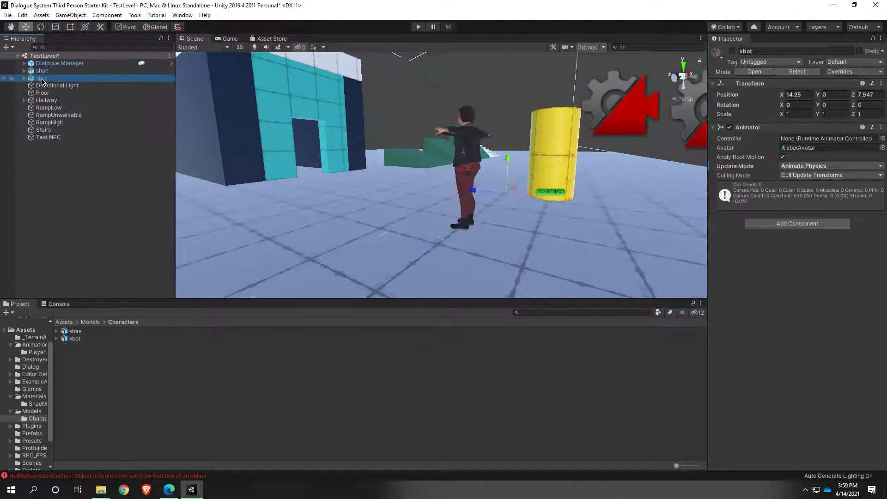
key("Delete")
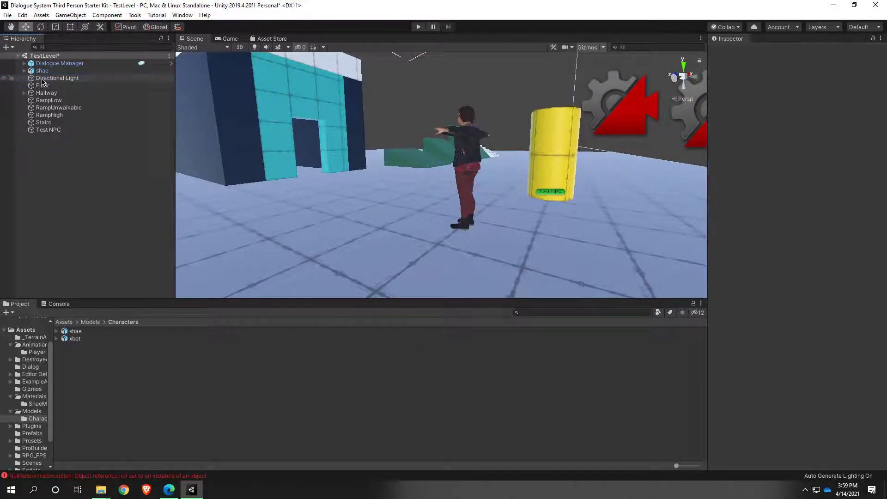
left_click(7, 15)
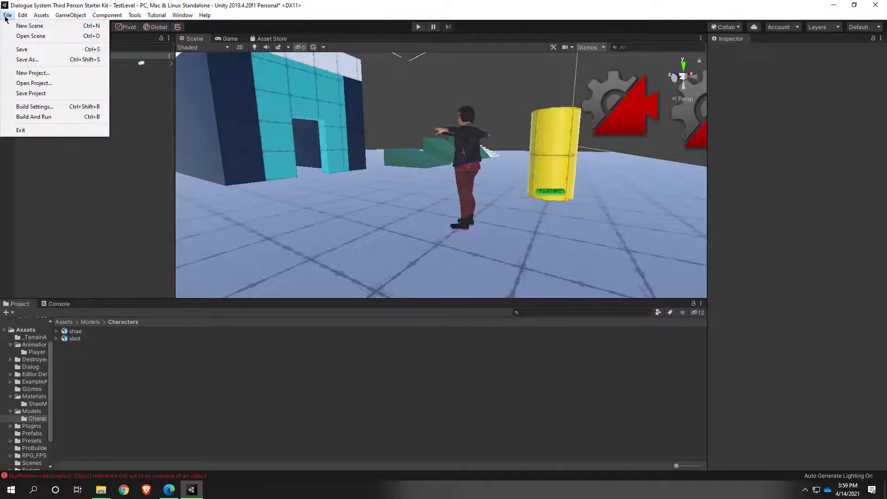
left_click(20, 49)
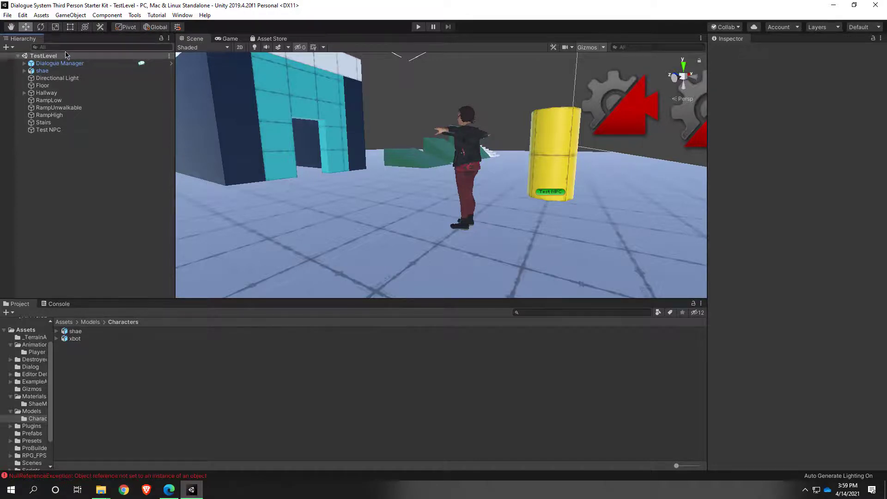
Step: Select shae in the scene and examine the character with its surrounding colliders from behind and above
right_click_drag(419, 163, 420, 190)
key("w")
key("d")
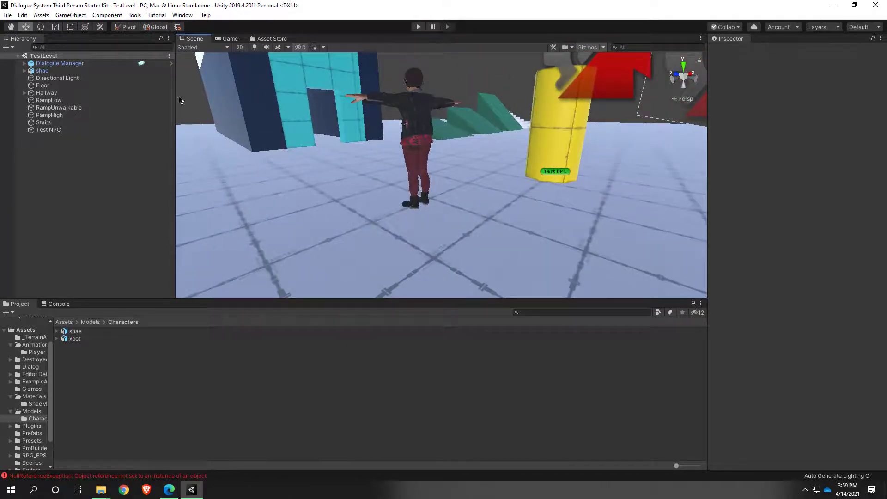
left_click(43, 71)
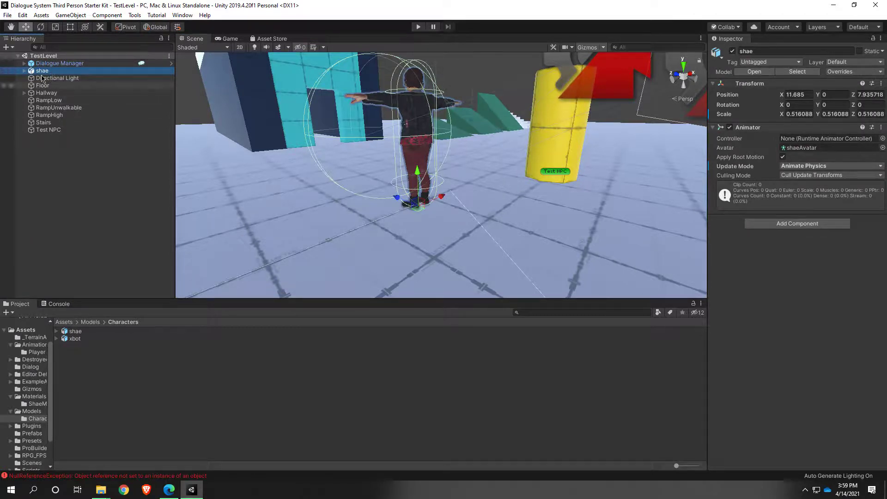
right_click_drag(340, 173, 375, 160)
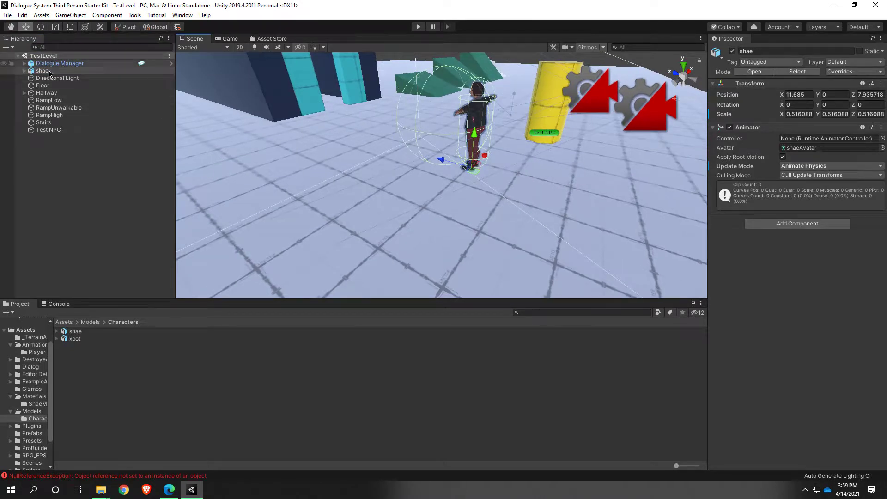